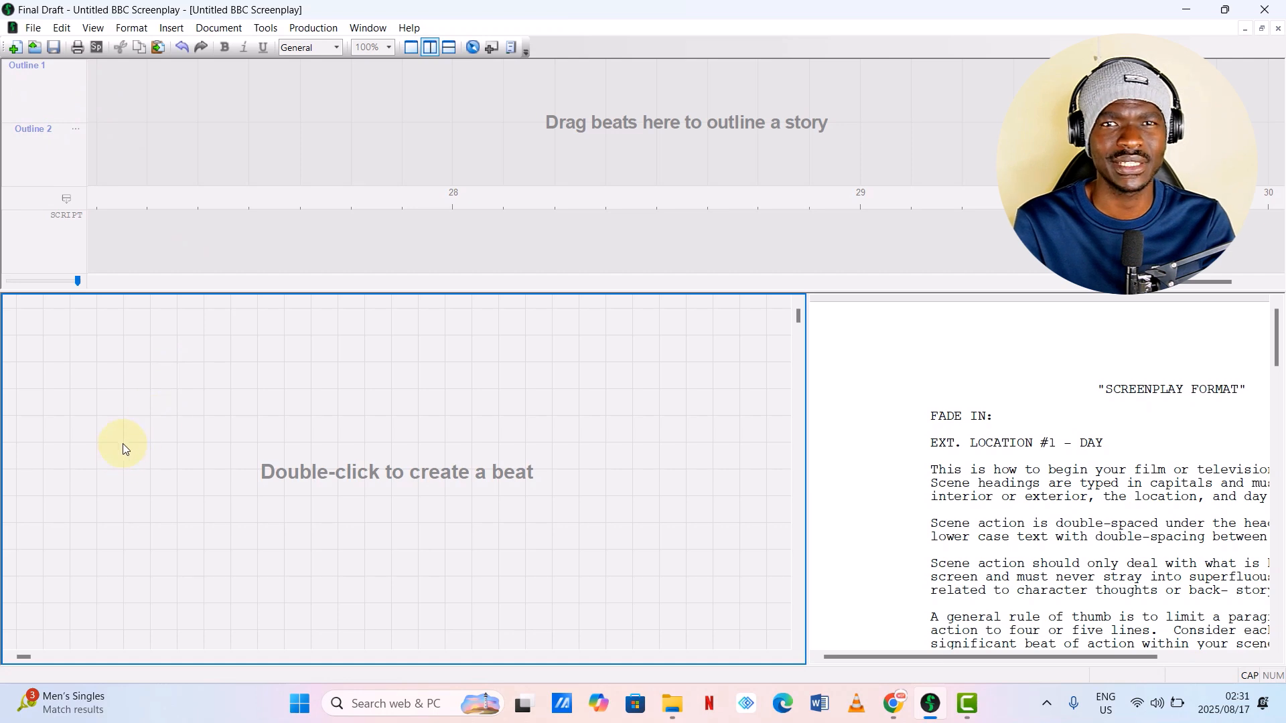
Create a beat titled ACT 1 on the Beat Board and move it near the board's upper-left corner.
{"action": "left_click", "coordinate": [166, 424]}
{"action": "left_click", "coordinate": [160, 379]}
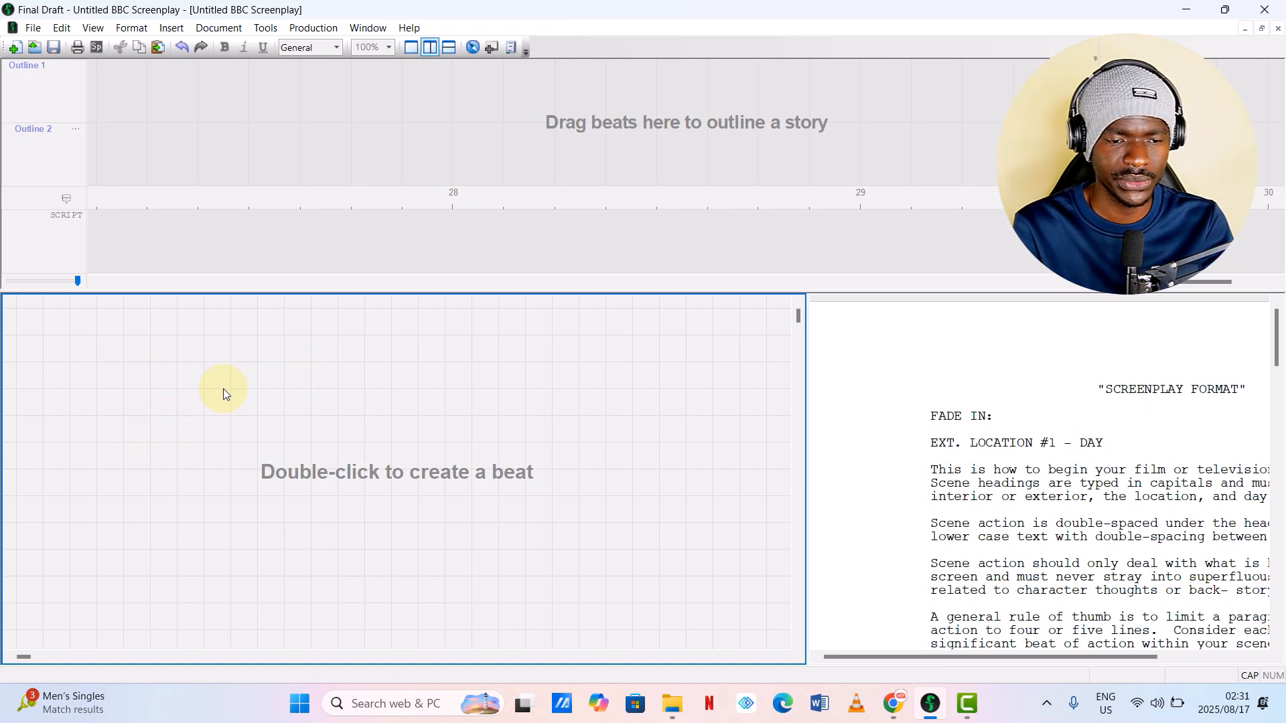
{"action": "double_click", "coordinate": [267, 389]}
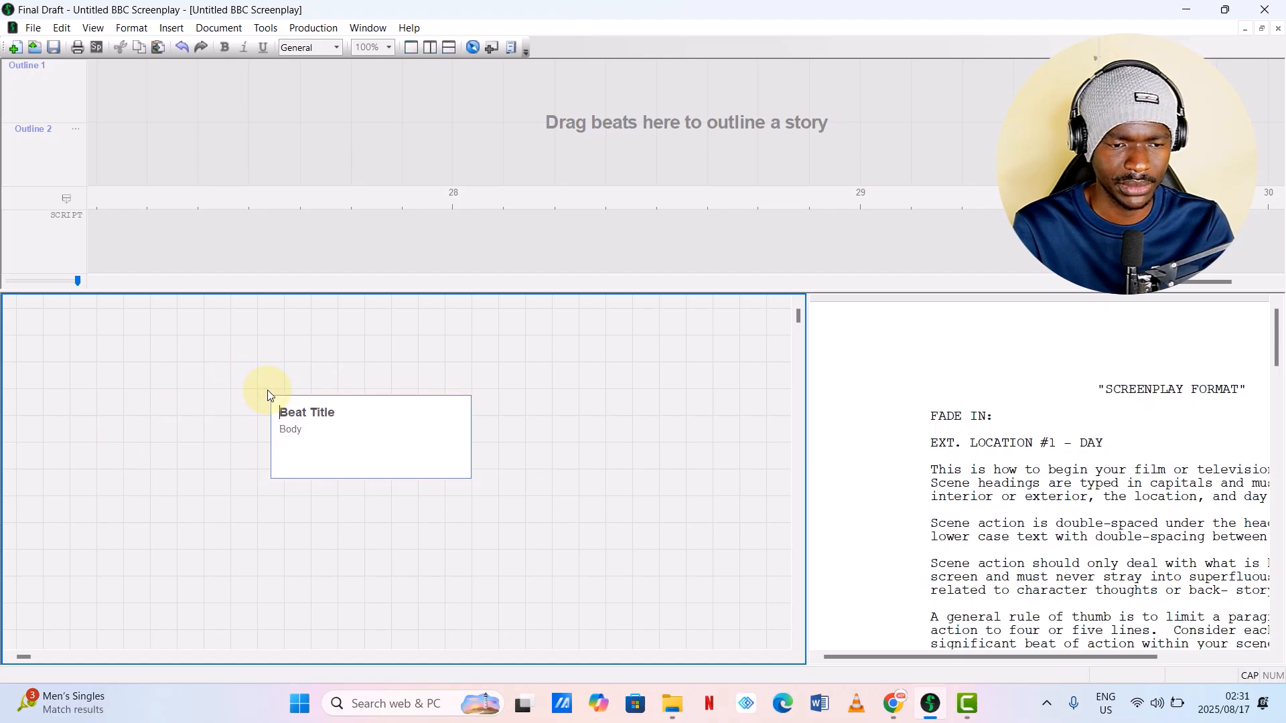
{"action": "type", "text": "ACT"}
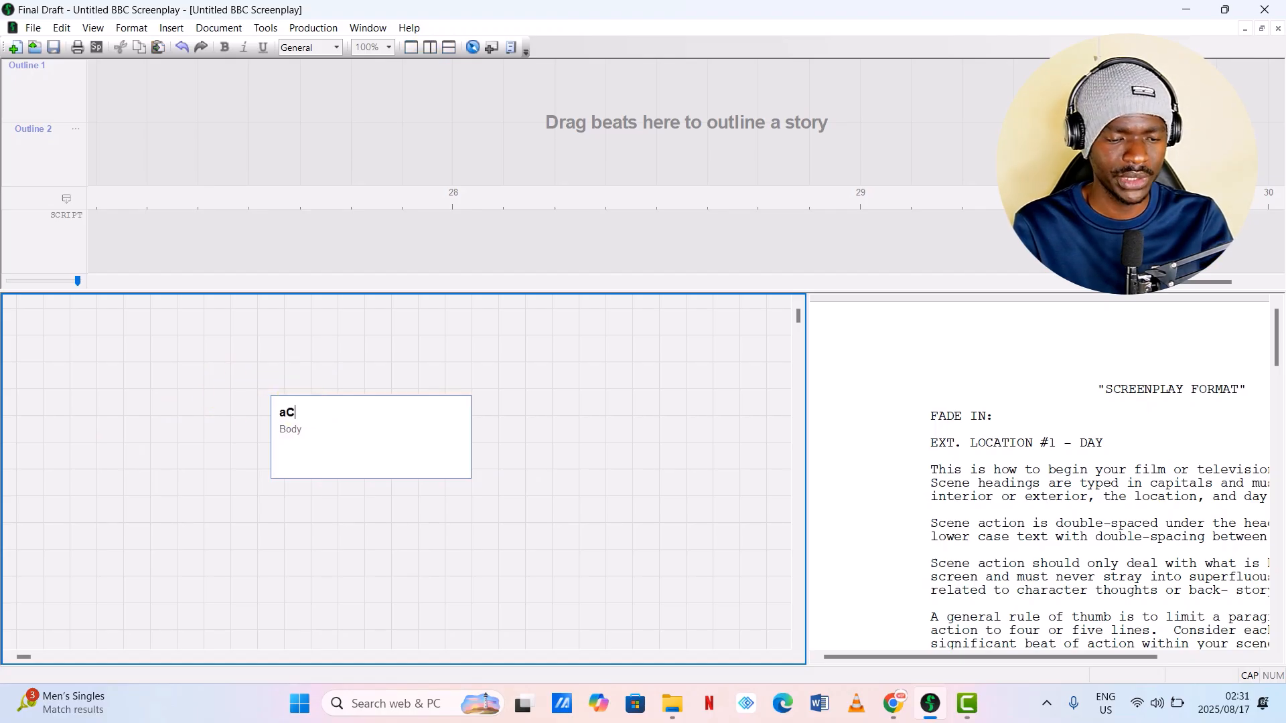
{"action": "key", "text": "BackSpace"}
{"action": "key", "text": "BackSpace"}
{"action": "key", "text": "BackSpace"}
{"action": "type", "text": "ACT 1"}
{"action": "left_click", "coordinate": [384, 554]}
{"action": "left_click_drag", "start_coordinate": [324, 412], "coordinate": [172, 359]}
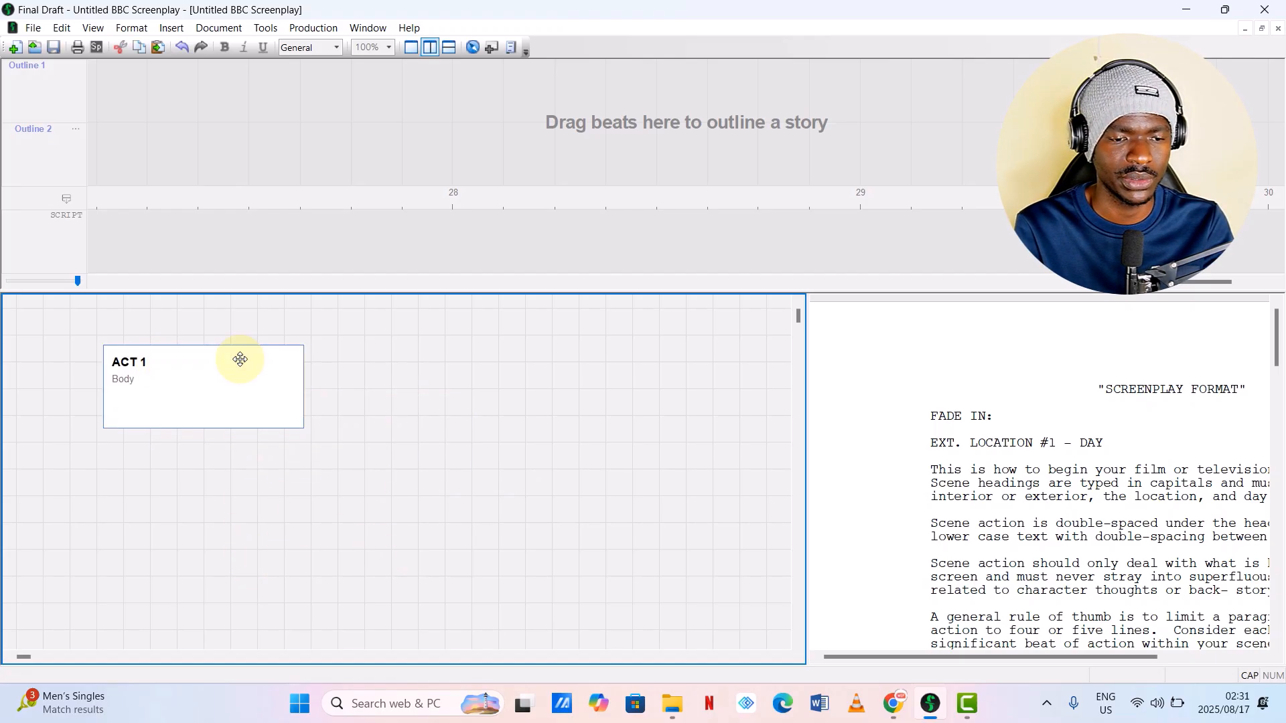
Add two more beats titled ACT 2 and ACT 3 in a row beside the ACT 1 beat.
{"action": "double_click", "coordinate": [322, 349]}
{"action": "type", "text": "A"}
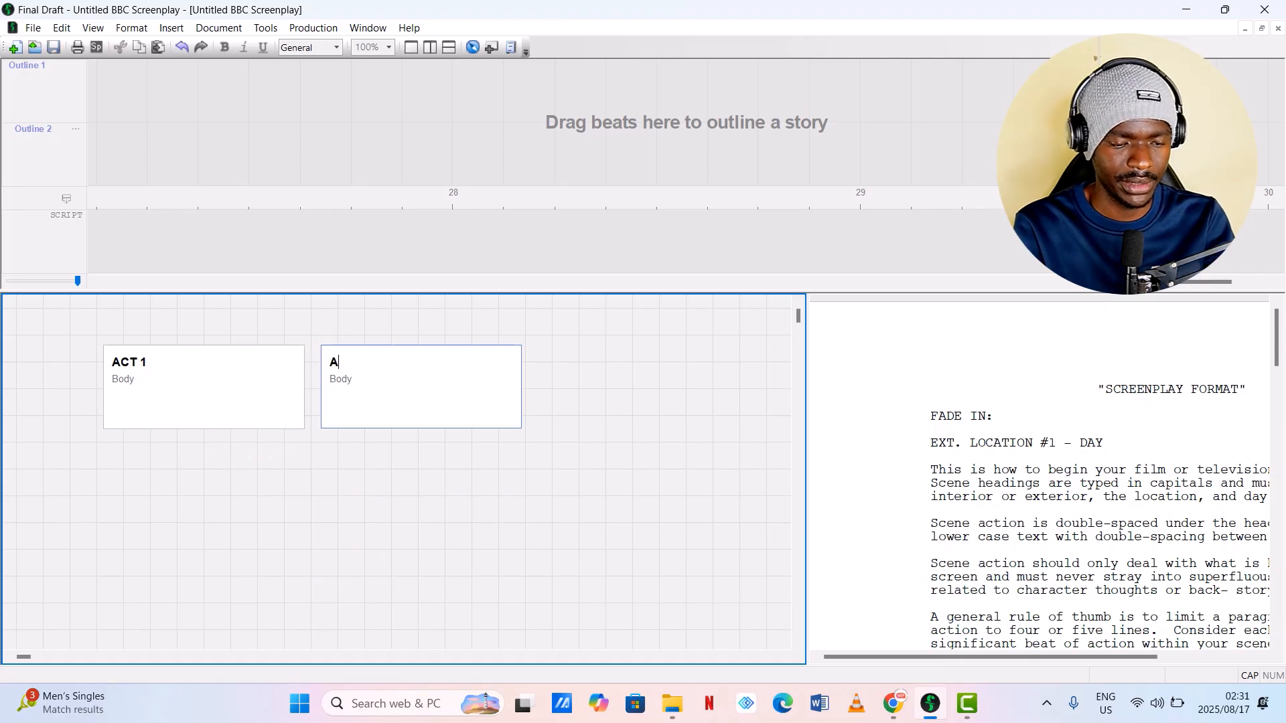
{"action": "type", "text": "CT 2"}
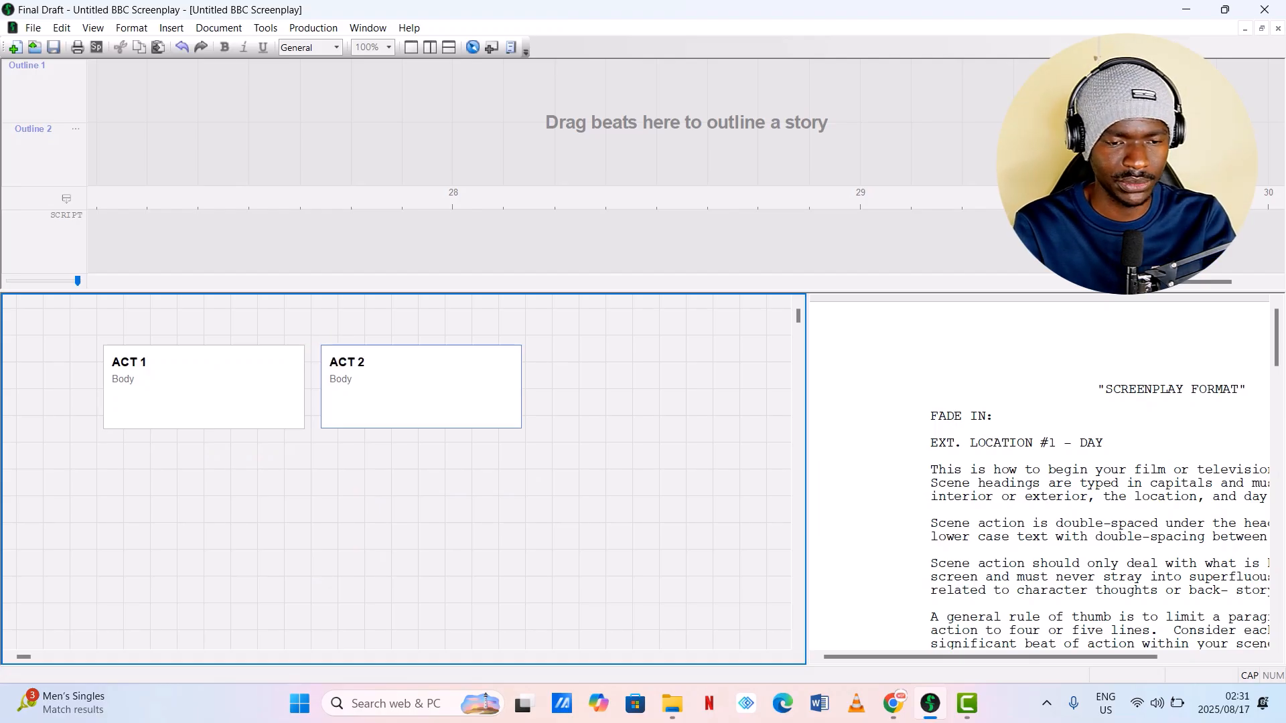
{"action": "double_click", "coordinate": [548, 354]}
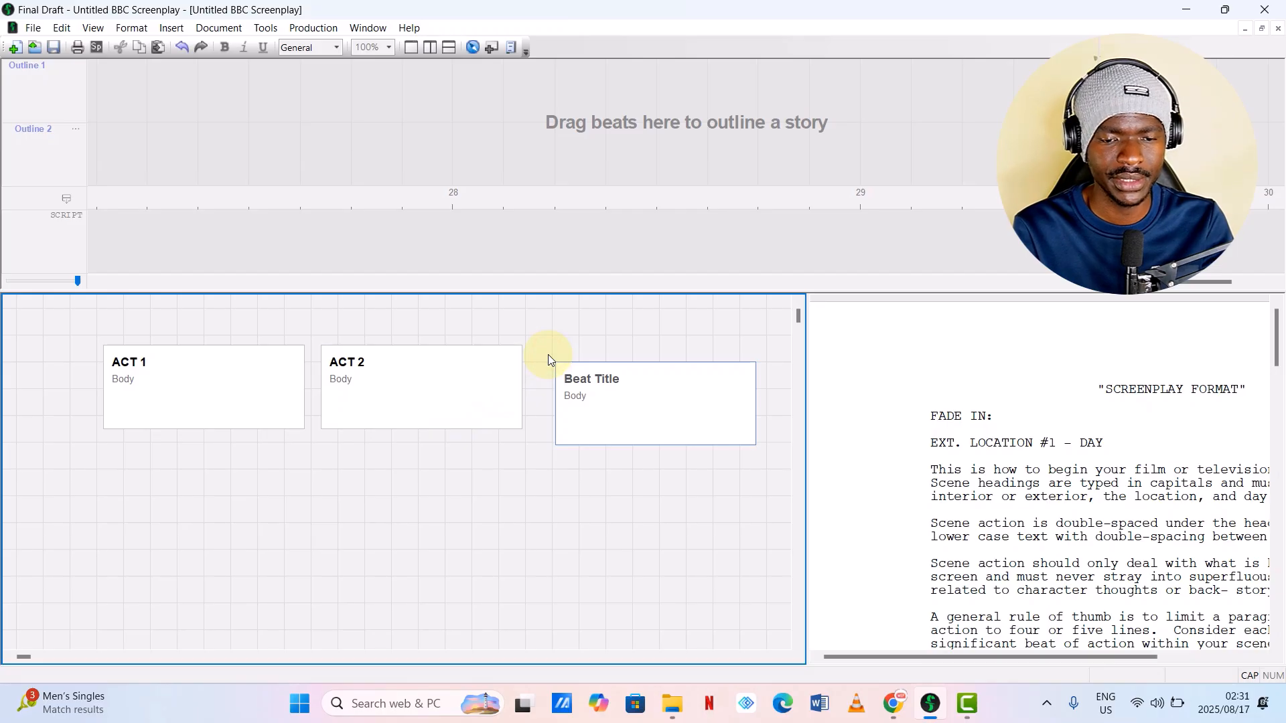
{"action": "type", "text": "ACT"}
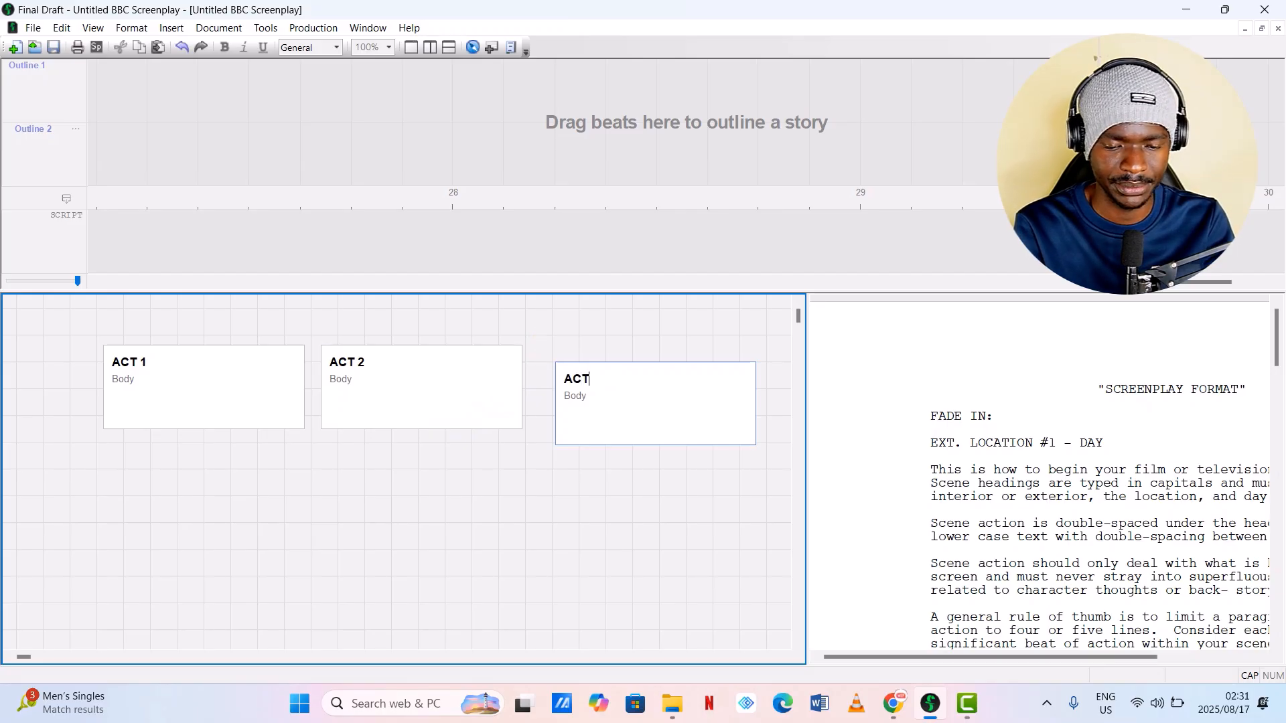
{"action": "type", "text": " 3"}
{"action": "left_click", "coordinate": [635, 529]}
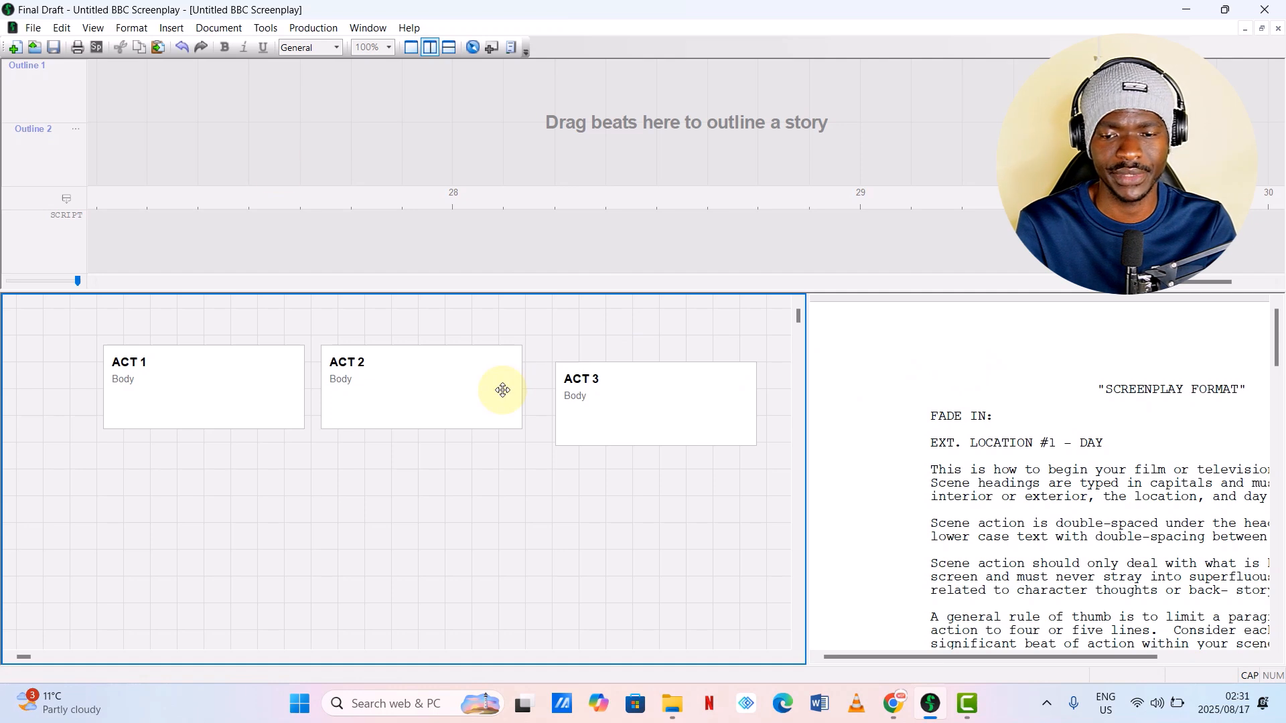
Show the Beat Board in a single unsplit view and spread the three act beats out in a level row.
{"action": "left_click", "coordinate": [414, 47]}
{"action": "left_click_drag", "start_coordinate": [599, 385], "coordinate": [801, 367]}
{"action": "left_click_drag", "start_coordinate": [408, 380], "coordinate": [559, 380]}
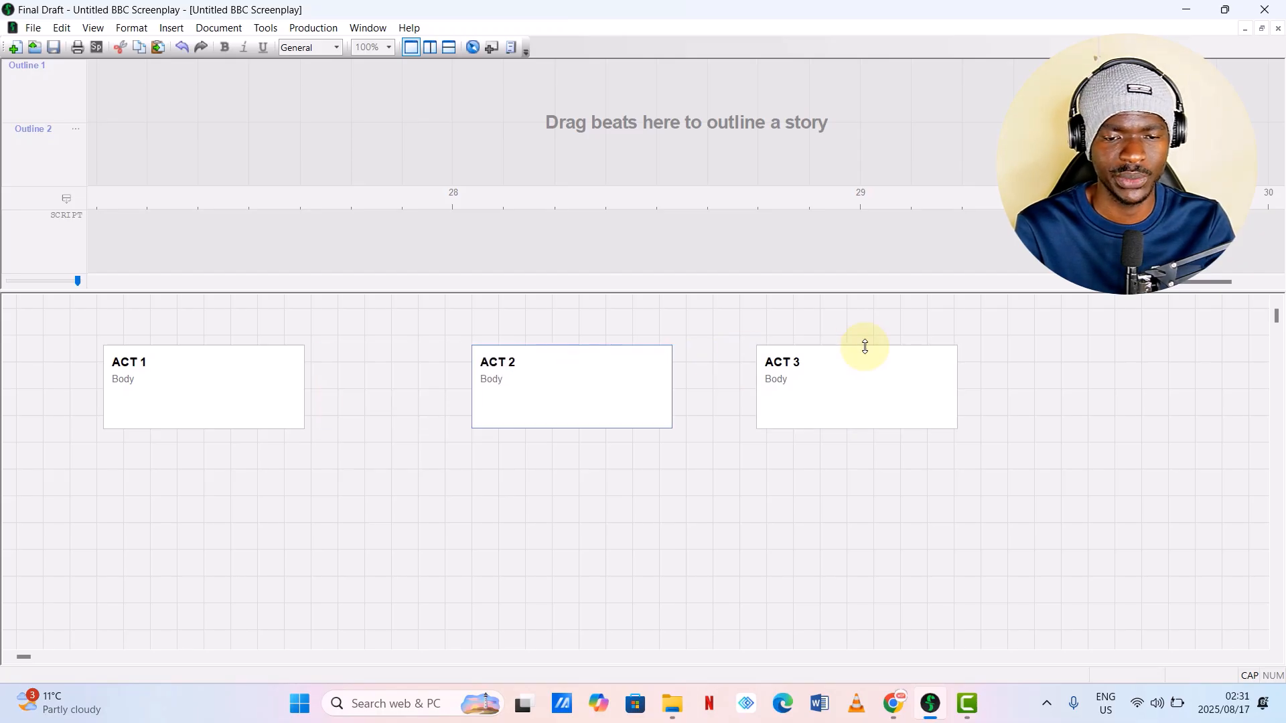
{"action": "left_click_drag", "start_coordinate": [888, 357], "coordinate": [993, 355]}
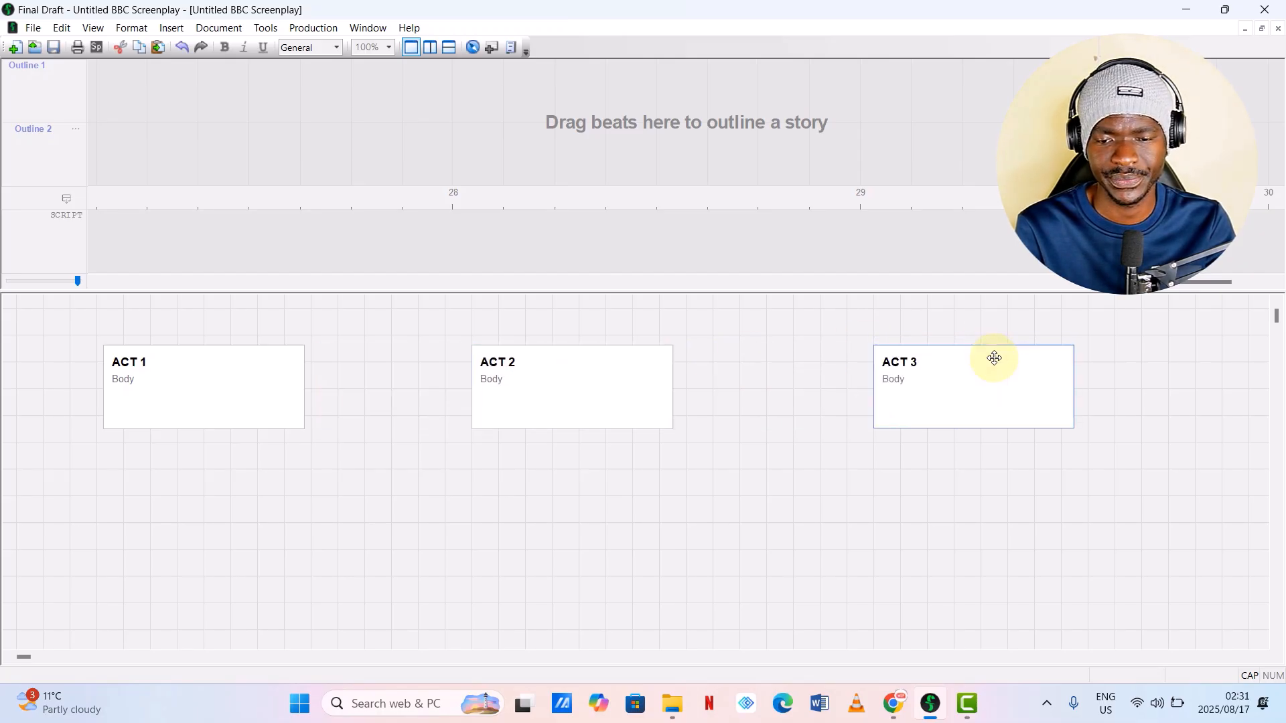
{"action": "left_click_drag", "start_coordinate": [226, 370], "coordinate": [252, 368]}
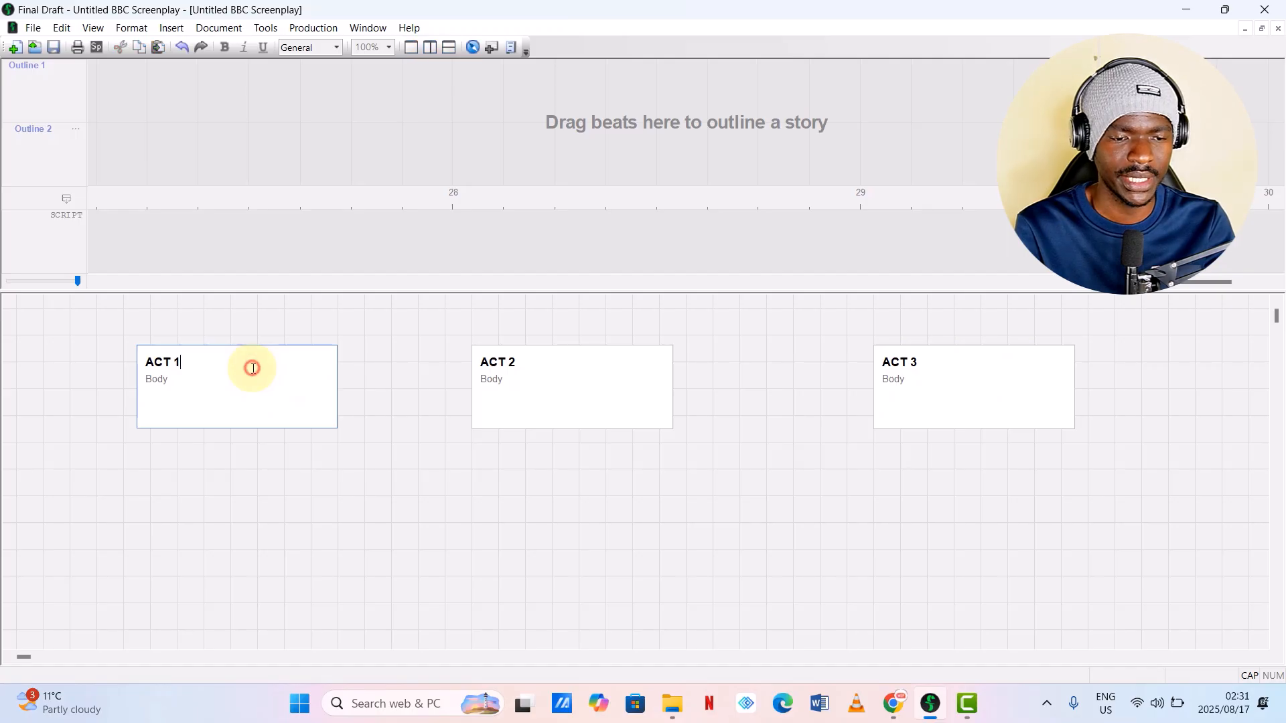
Colour the ACT 1 beat pink and the ACT 2 and ACT 3 beats mint.
{"action": "right_click", "coordinate": [270, 373]}
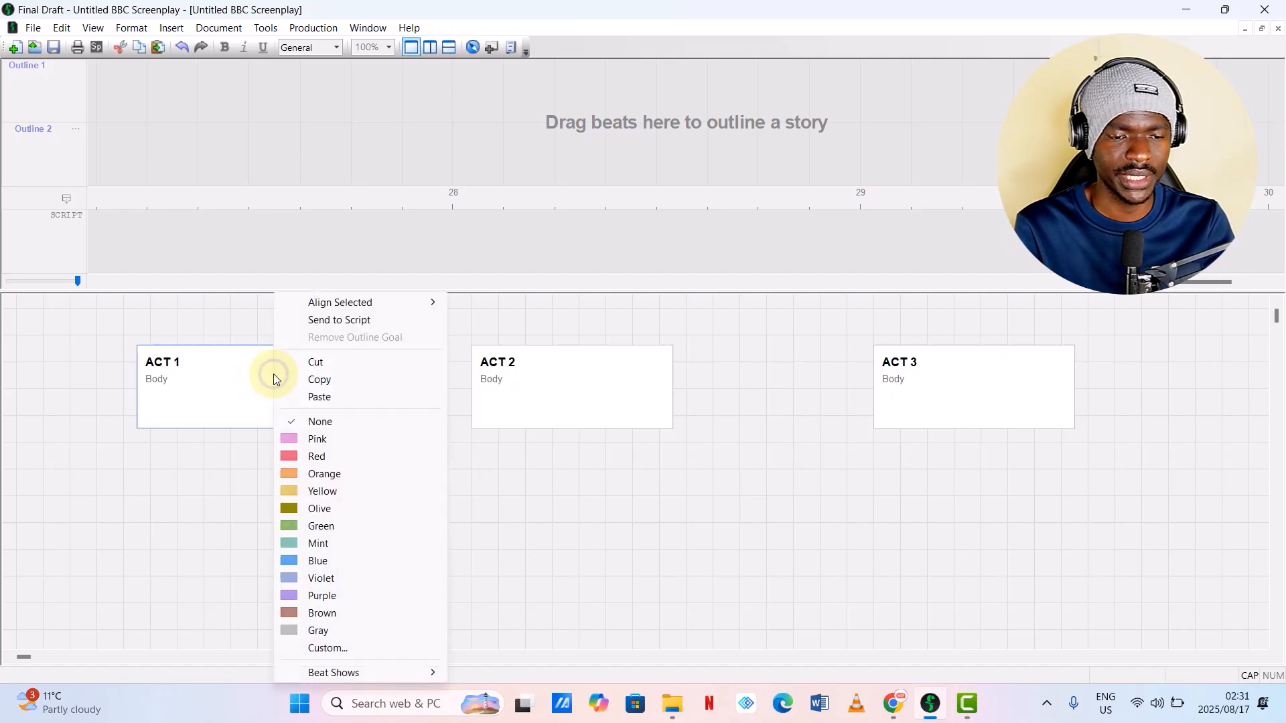
{"action": "left_click", "coordinate": [304, 440]}
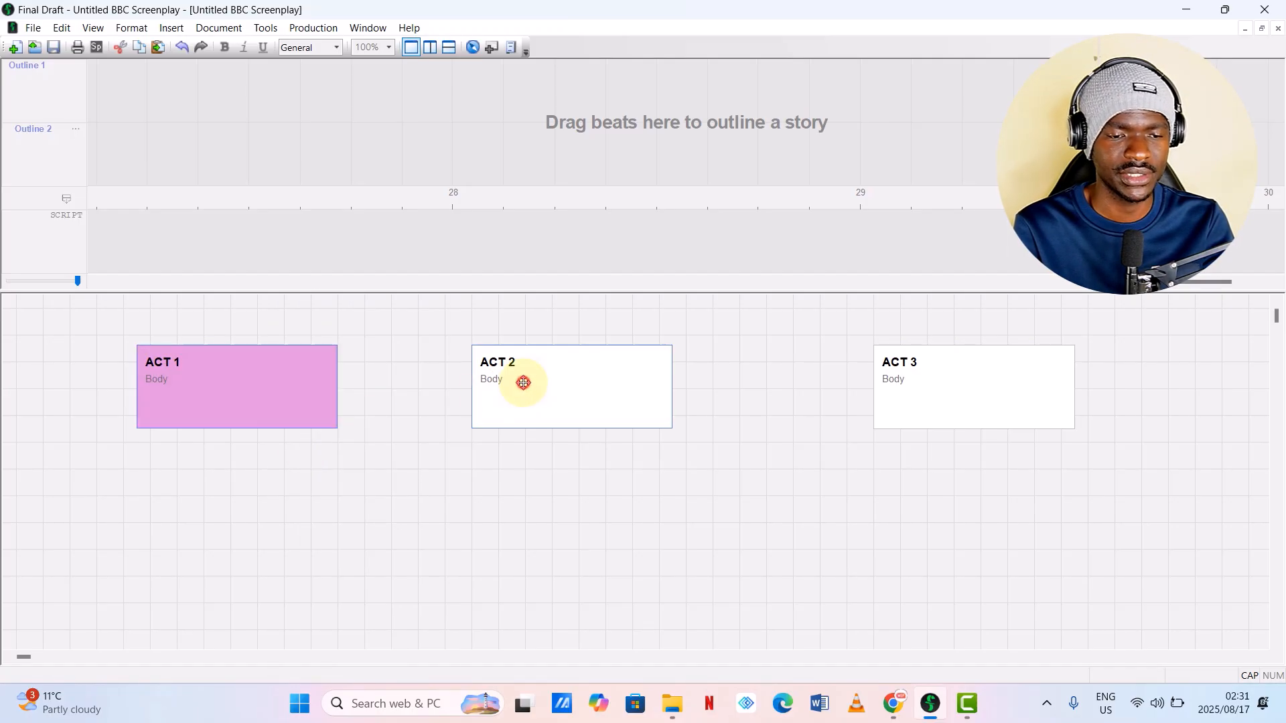
{"action": "right_click", "coordinate": [521, 379]}
{"action": "left_click", "coordinate": [568, 454]}
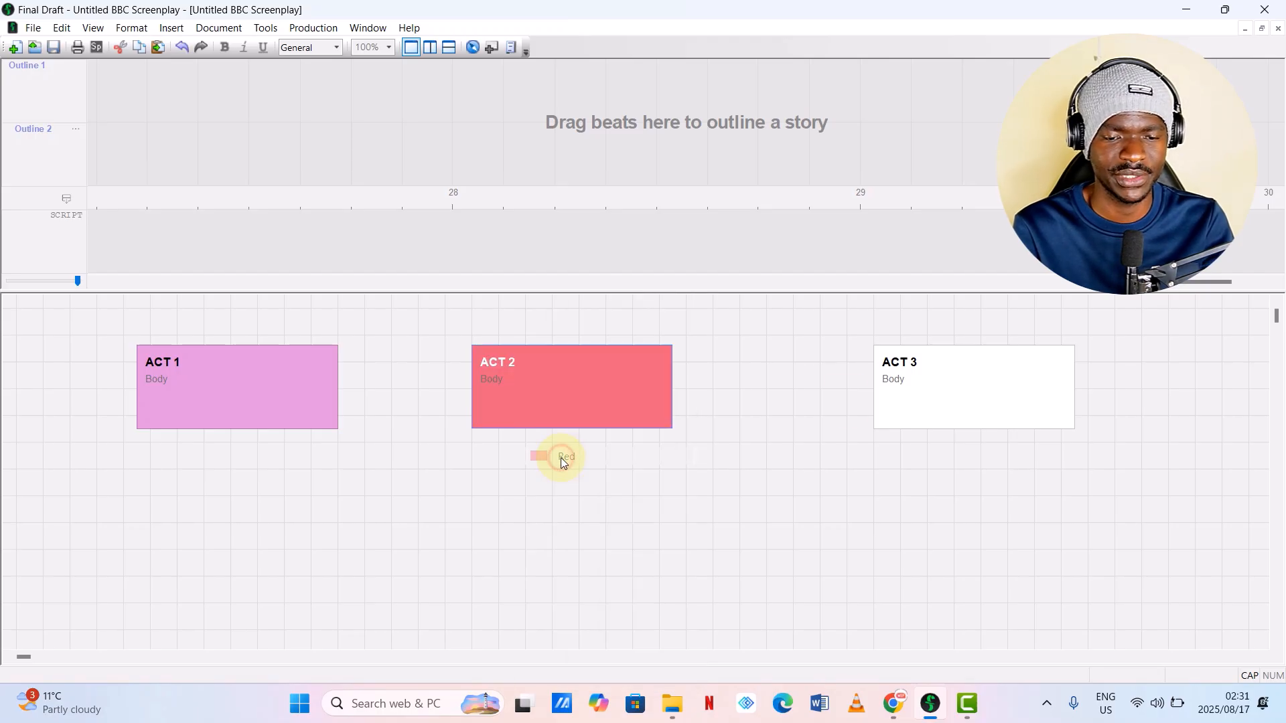
{"action": "right_click", "coordinate": [618, 412]}
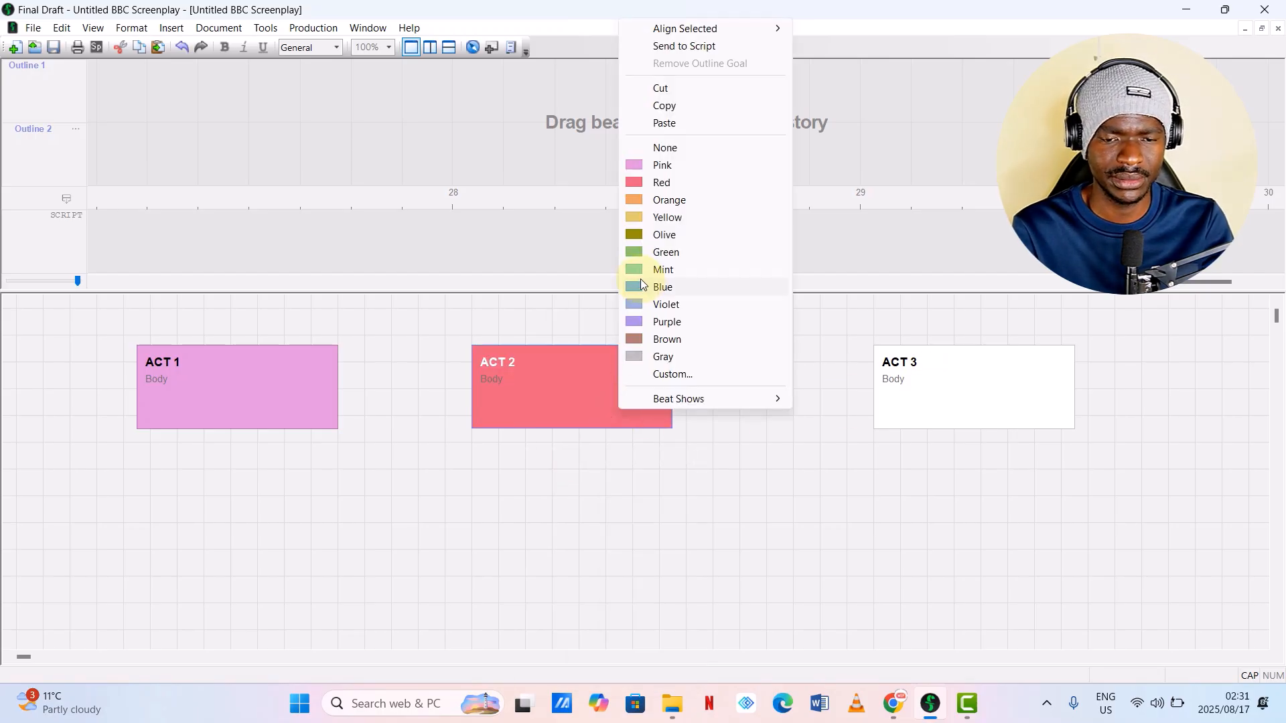
{"action": "left_click", "coordinate": [640, 269]}
{"action": "right_click", "coordinate": [931, 385]}
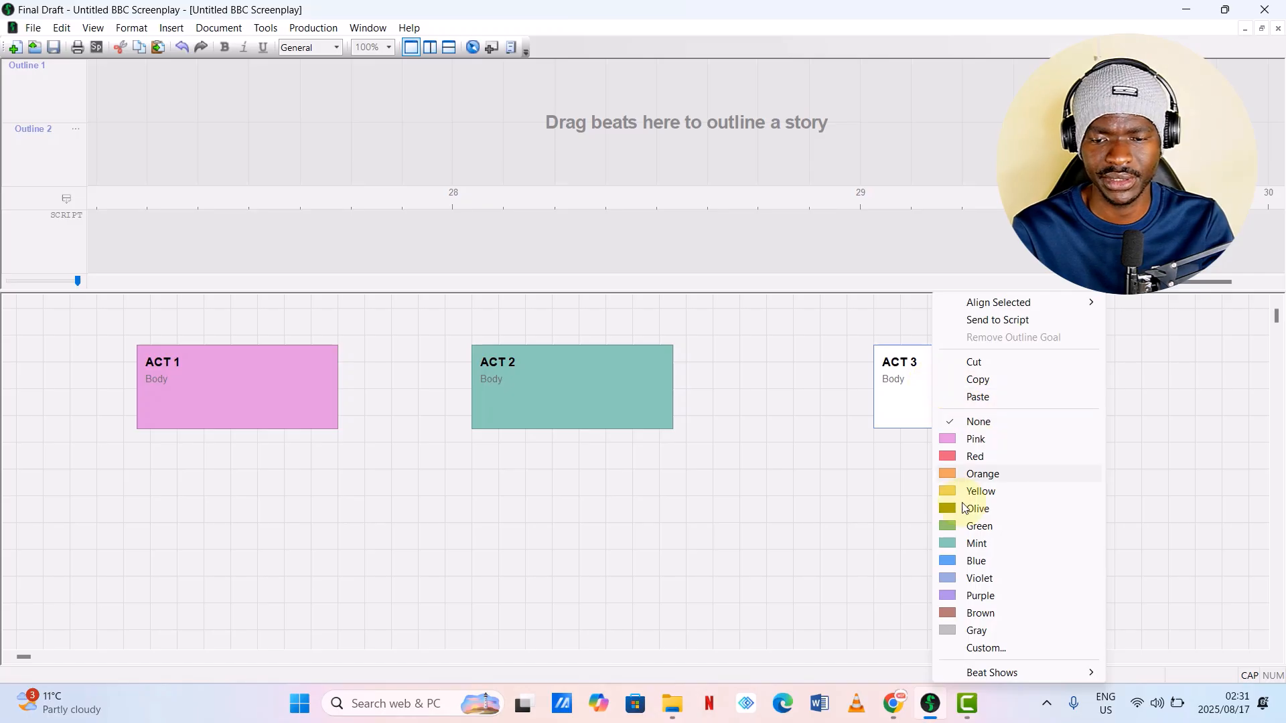
{"action": "left_click", "coordinate": [954, 541]}
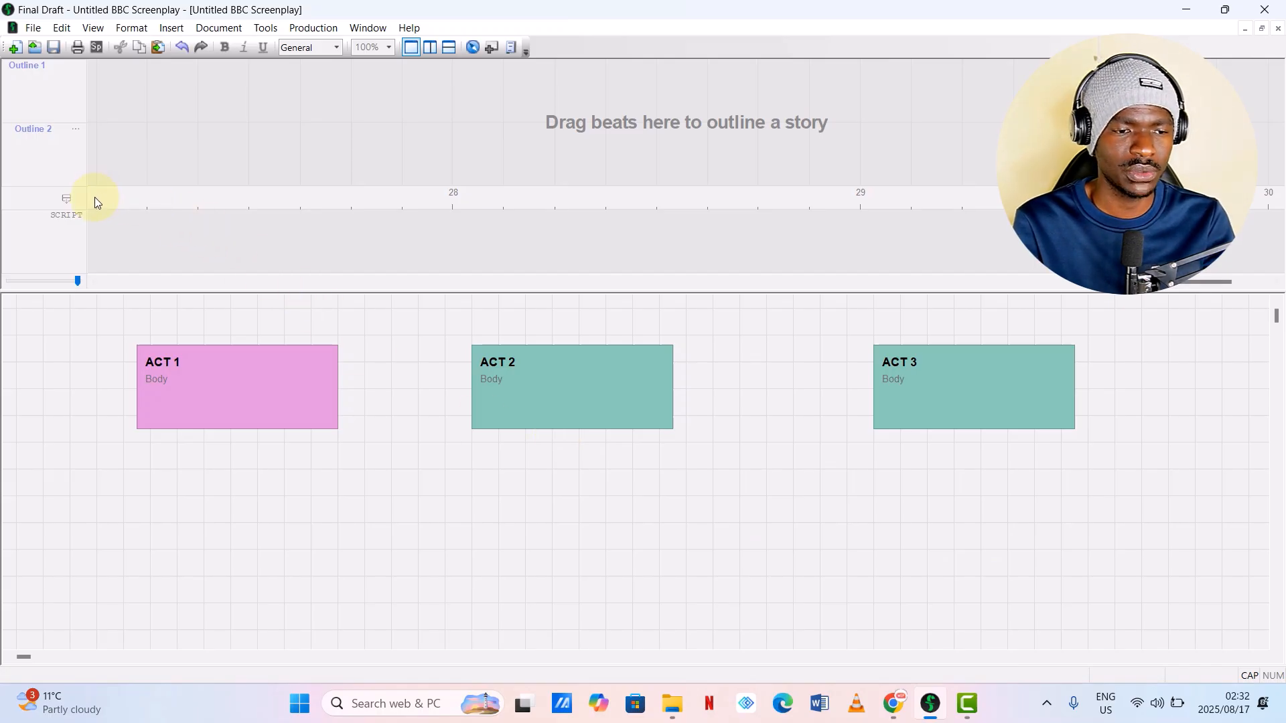
Set the target script length to 120 for the outline.
{"action": "right_click", "coordinate": [175, 199]}
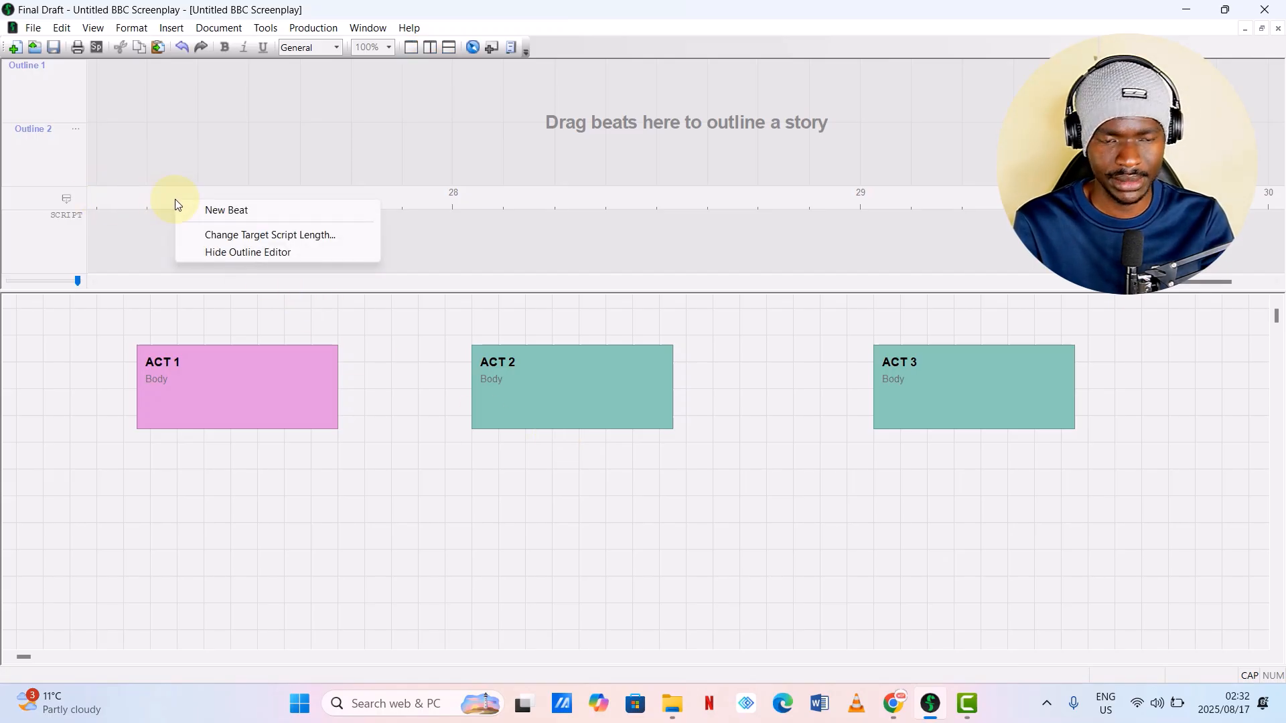
{"action": "left_click", "coordinate": [239, 238]}
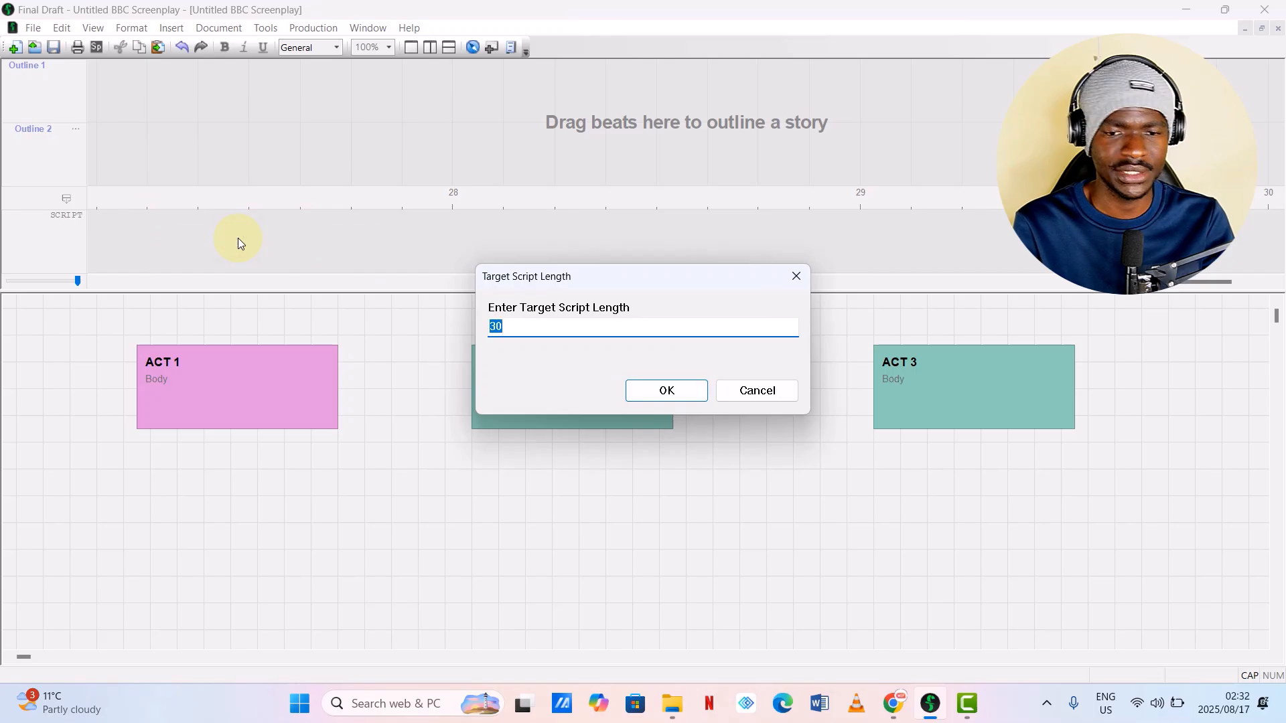
{"action": "type", "text": "120"}
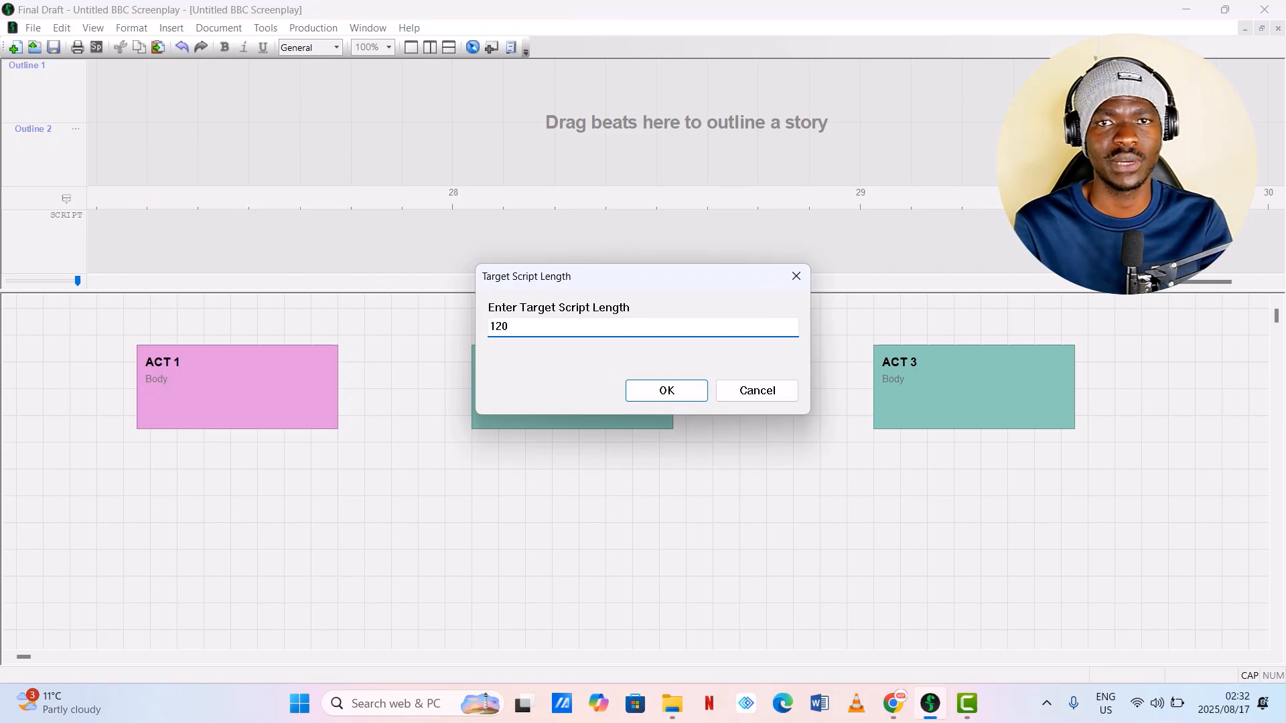
{"action": "left_click", "coordinate": [654, 389]}
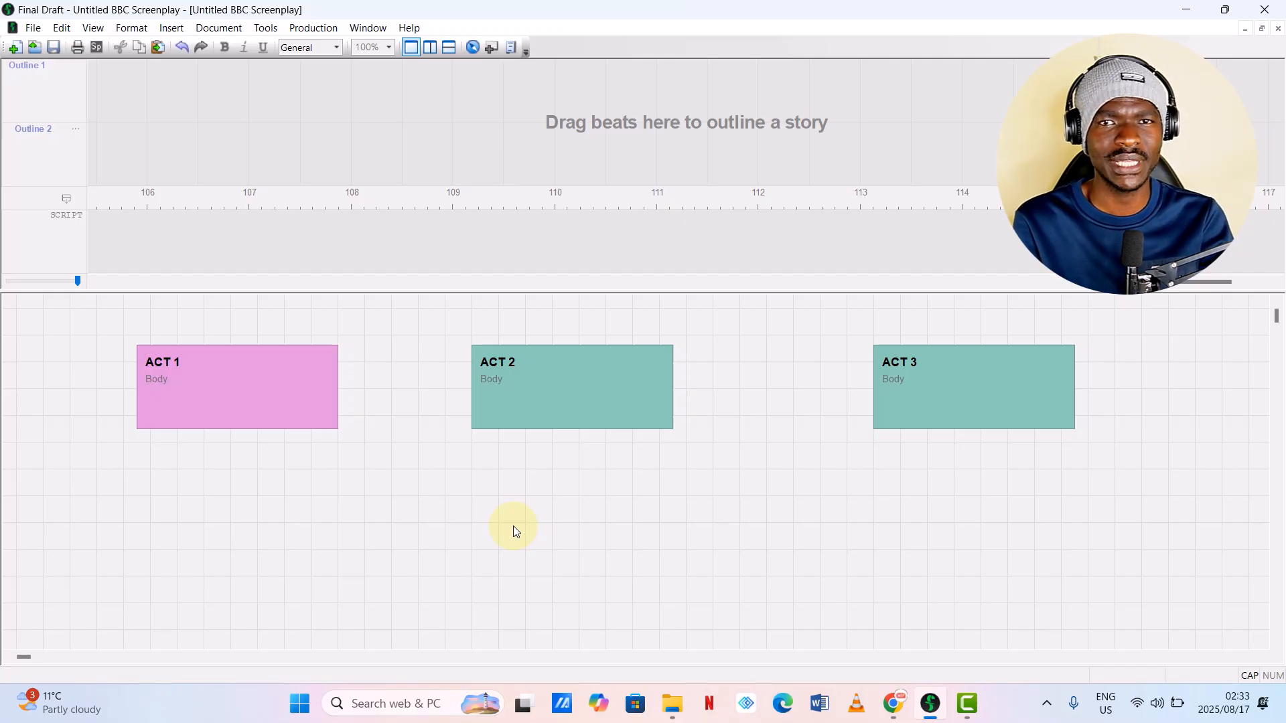
Make the Outline Editor taller and rename the Outline 1 lane to ACTS.
{"action": "left_click", "coordinate": [217, 375]}
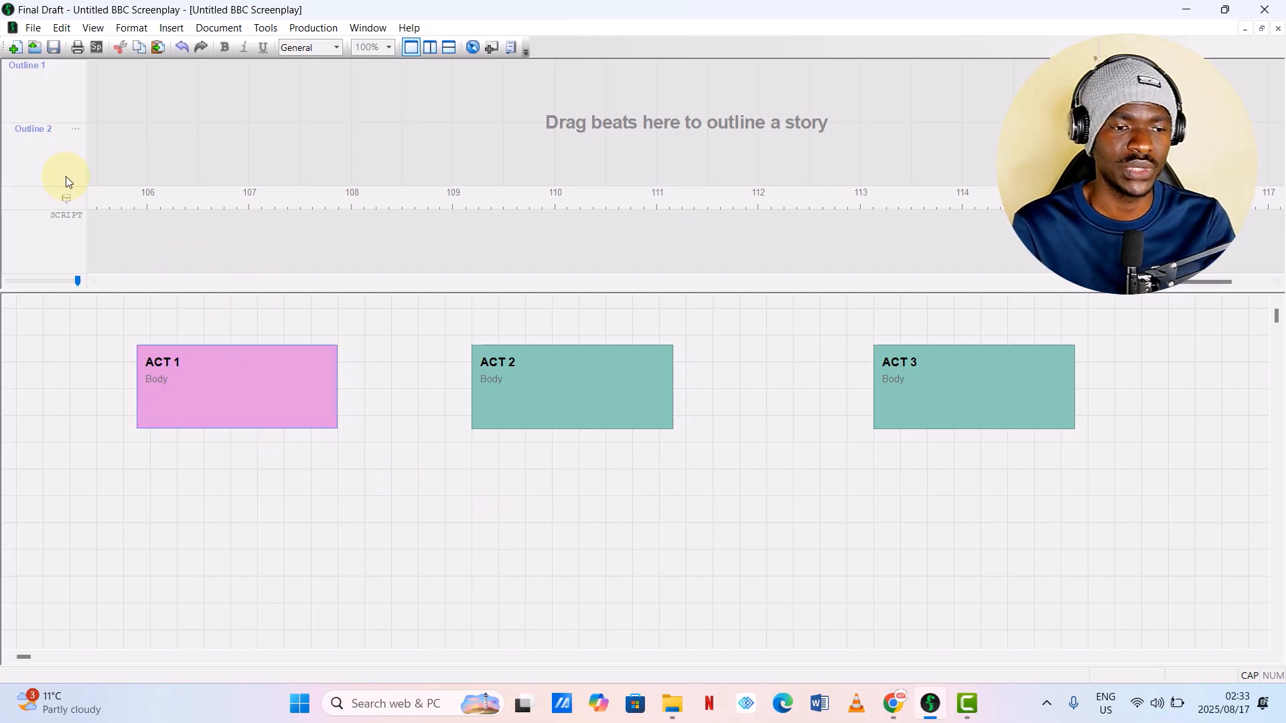
{"action": "left_click_drag", "start_coordinate": [104, 288], "coordinate": [93, 442]}
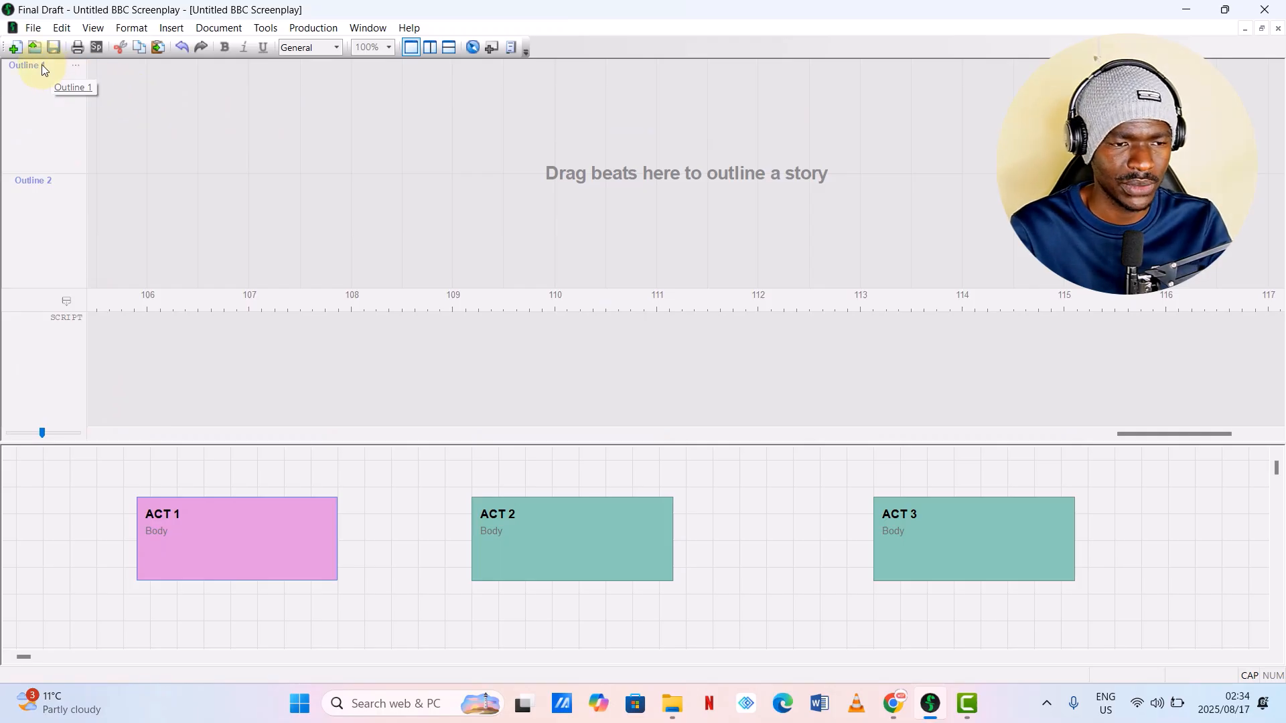
{"action": "left_click", "coordinate": [75, 65]}
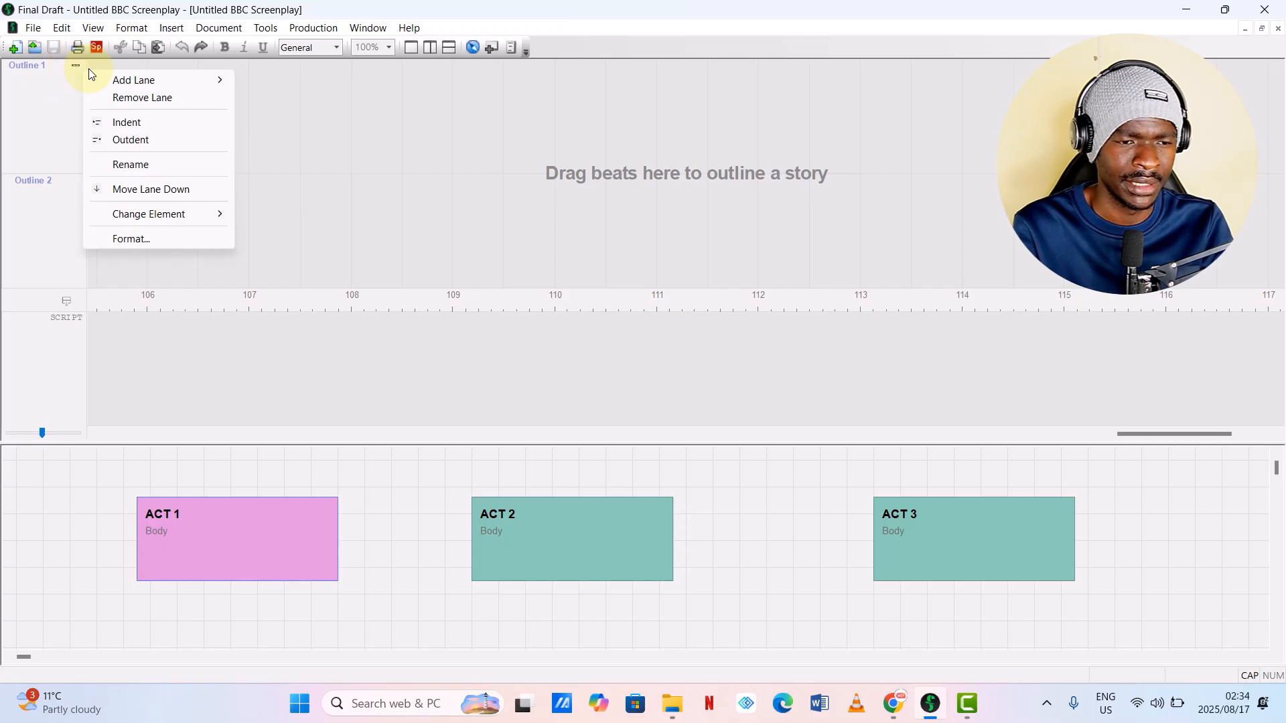
{"action": "left_click", "coordinate": [131, 164]}
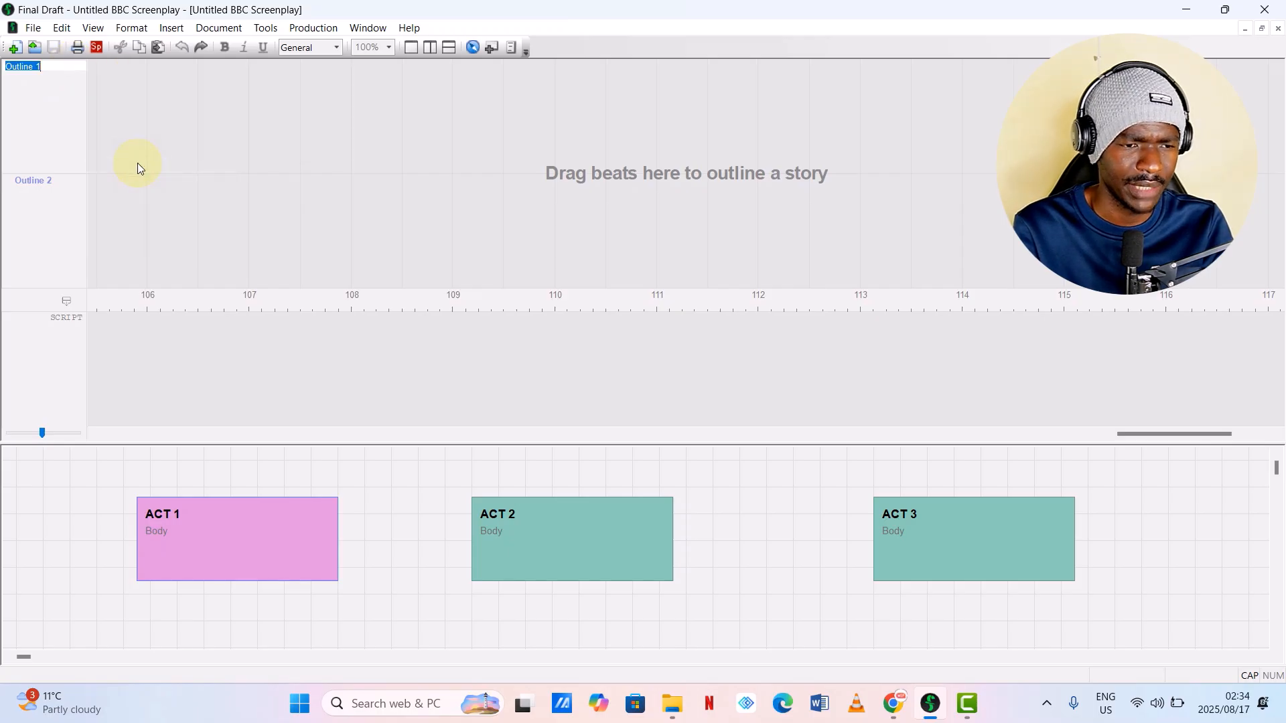
{"action": "type", "text": "ACTS"}
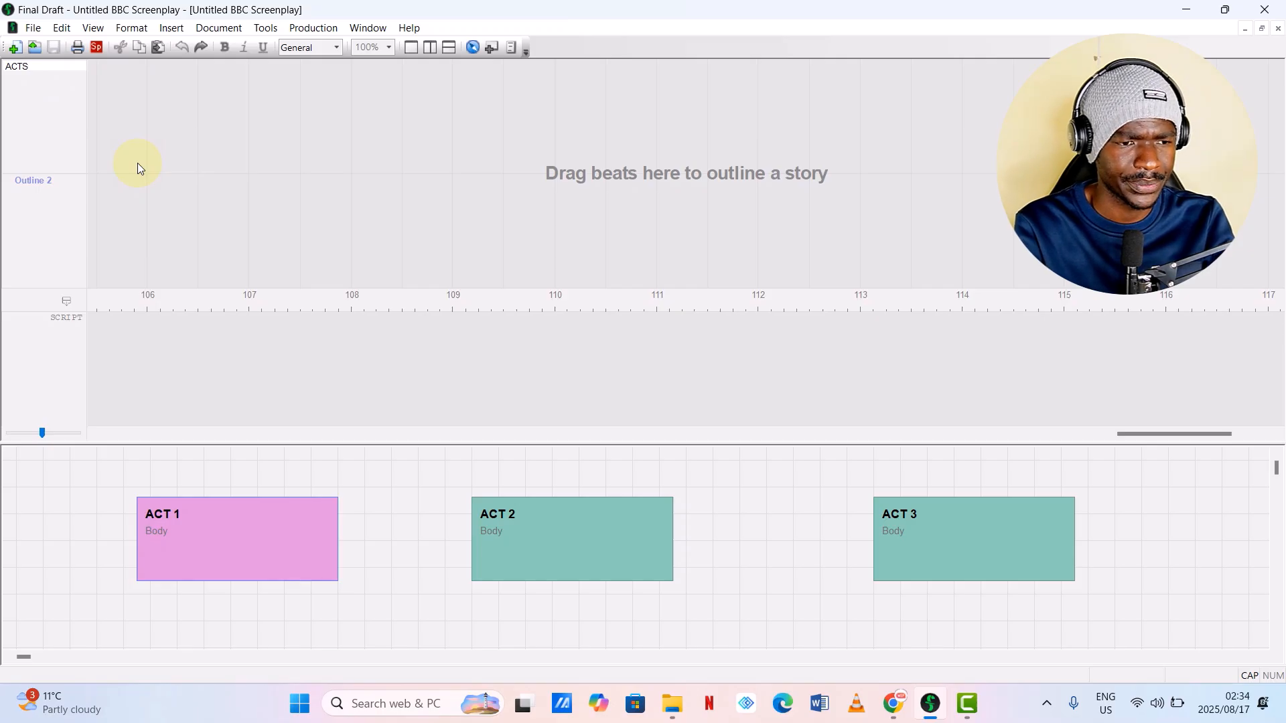
{"action": "left_click", "coordinate": [66, 138]}
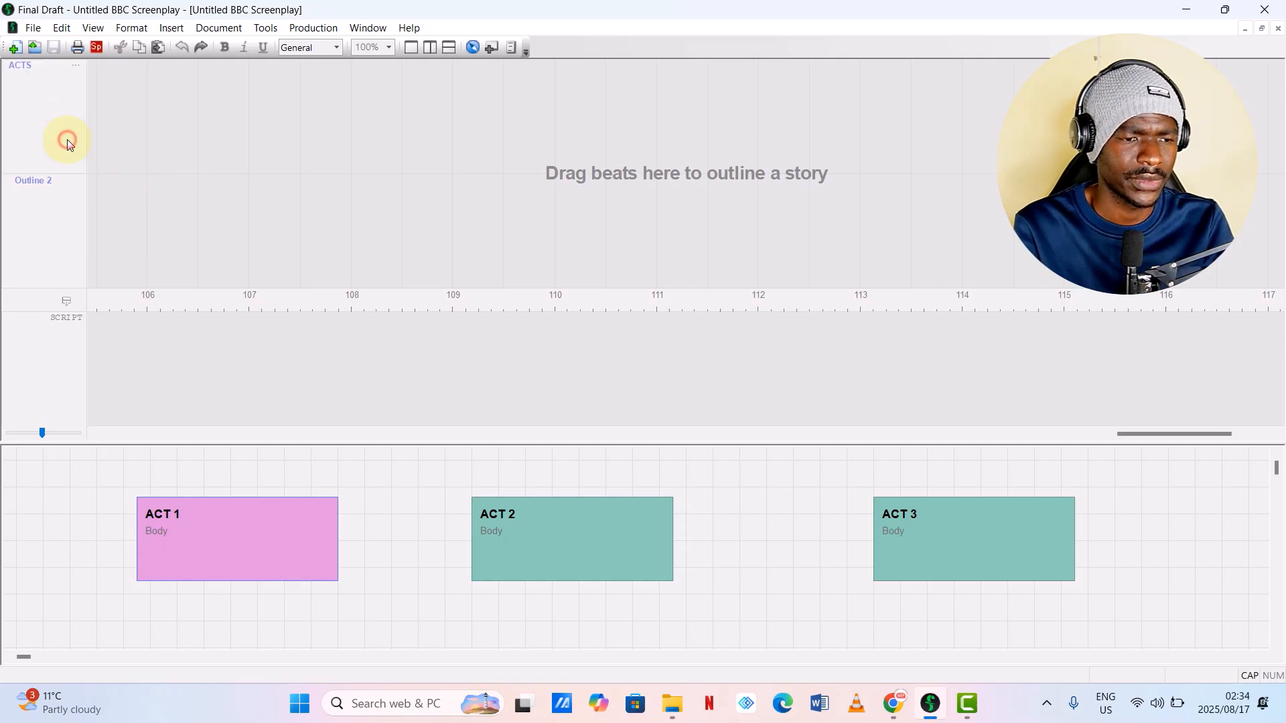
Place the ACT 1 beat in the ACTS lane of the outline, near page 105.
{"action": "left_click", "coordinate": [186, 501]}
{"action": "left_click_drag", "start_coordinate": [186, 501], "coordinate": [139, 168]}
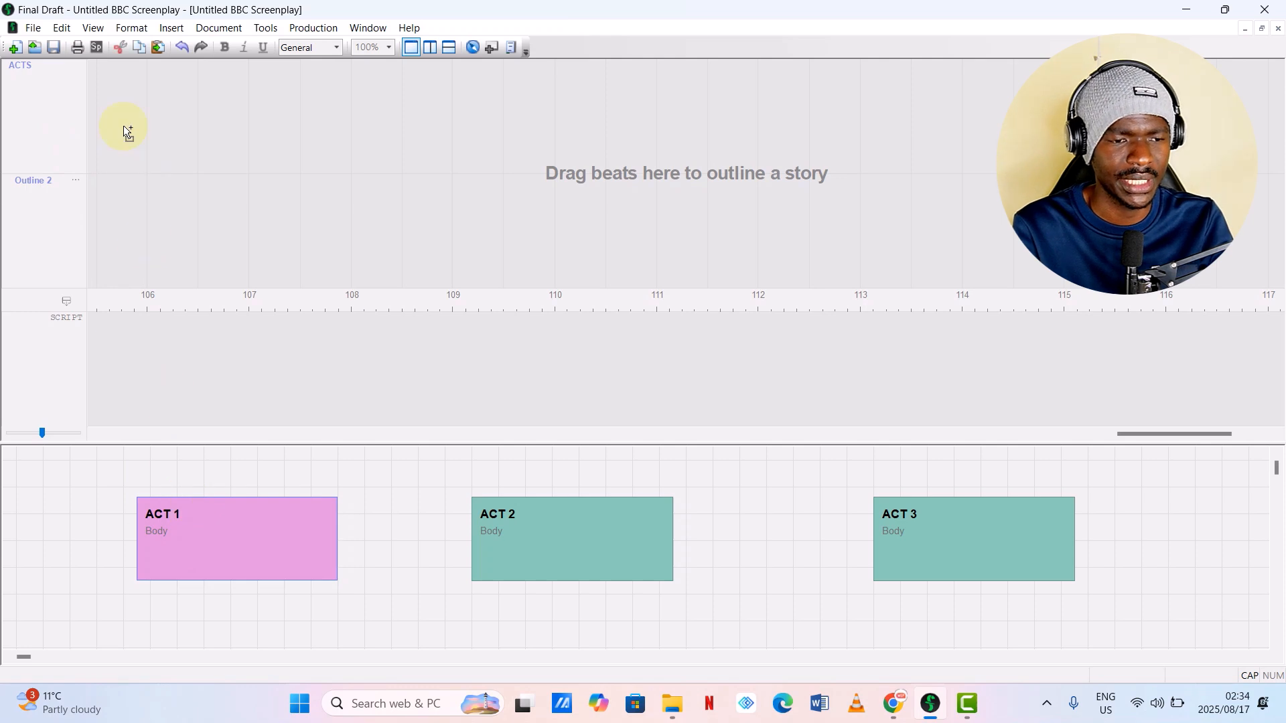
{"action": "left_click_drag", "start_coordinate": [108, 106], "coordinate": [106, 106]}
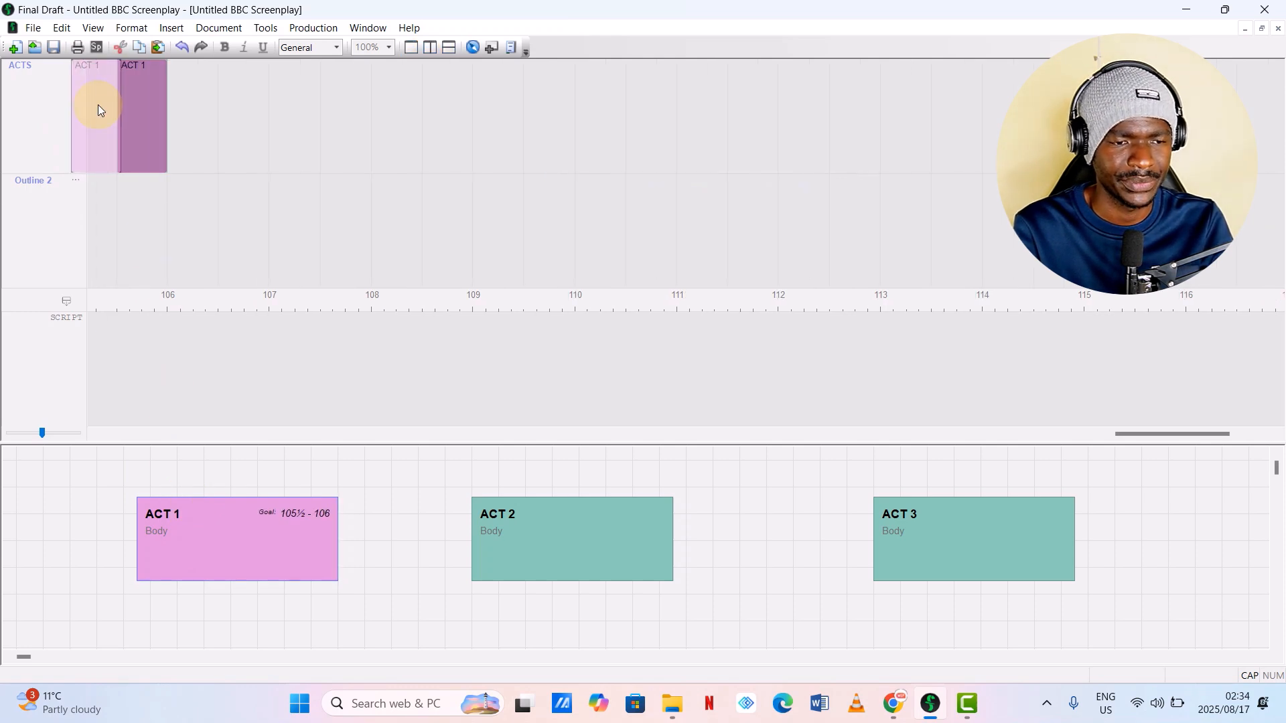
{"action": "mouse_move", "coordinate": [109, 109]}
{"action": "left_mouse_down"}
{"action": "mouse_move", "coordinate": [25, 99]}
{"action": "mouse_move", "coordinate": [149, 111]}
{"action": "mouse_move", "coordinate": [129, 114]}
{"action": "left_mouse_up"}
Undo the last shift of the ACT 1 beat in the ACTS lane and bring the beat back into view.
{"action": "scroll", "coordinate": [232, 335], "scroll_direction": "right", "scroll_amount": 5}
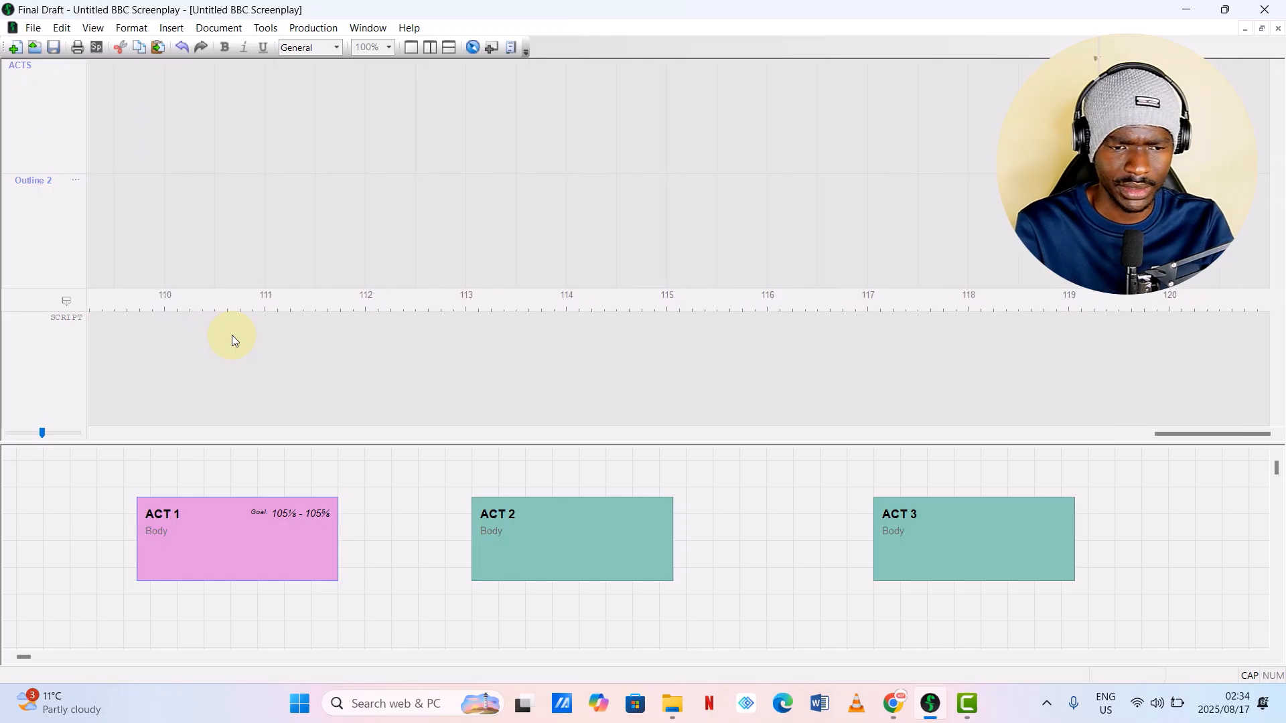
{"action": "scroll", "coordinate": [232, 335], "scroll_direction": "down", "scroll_amount": 5}
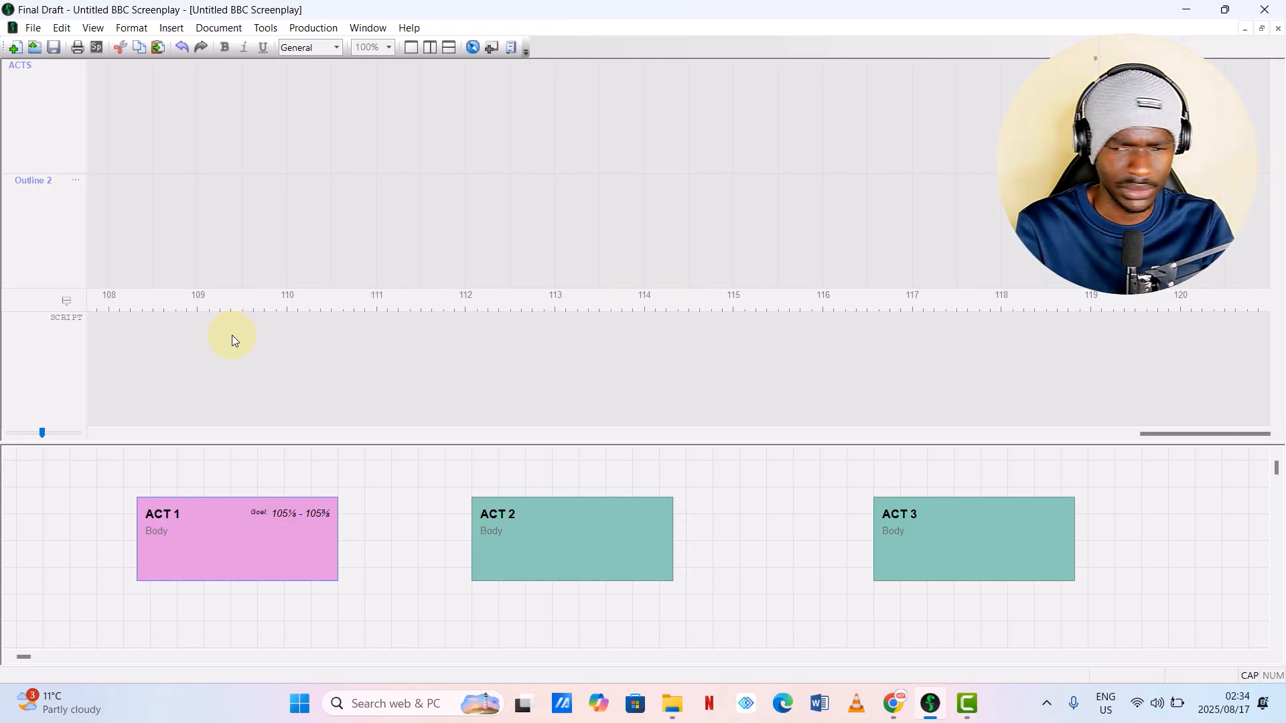
{"action": "key", "text": "ctrl+z"}
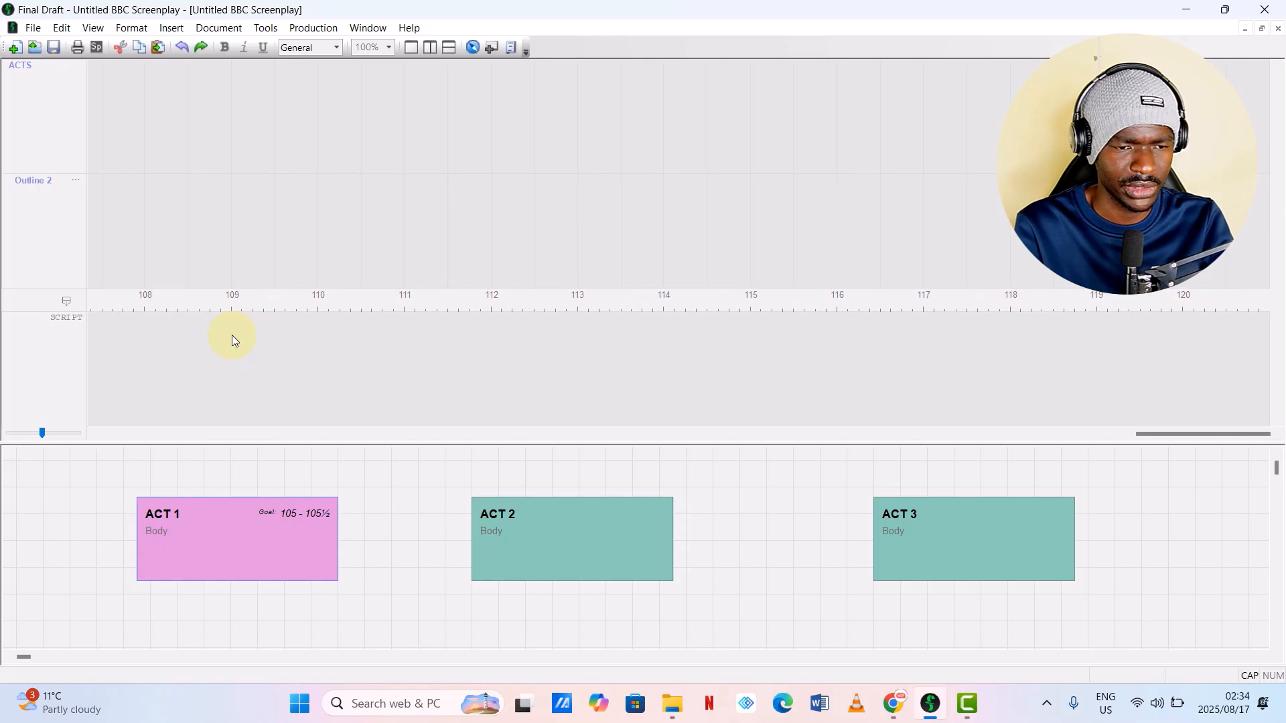
{"action": "scroll", "coordinate": [497, 323], "scroll_direction": "down", "scroll_amount": 1}
{"action": "scroll", "coordinate": [497, 327], "scroll_direction": "down", "scroll_amount": 4}
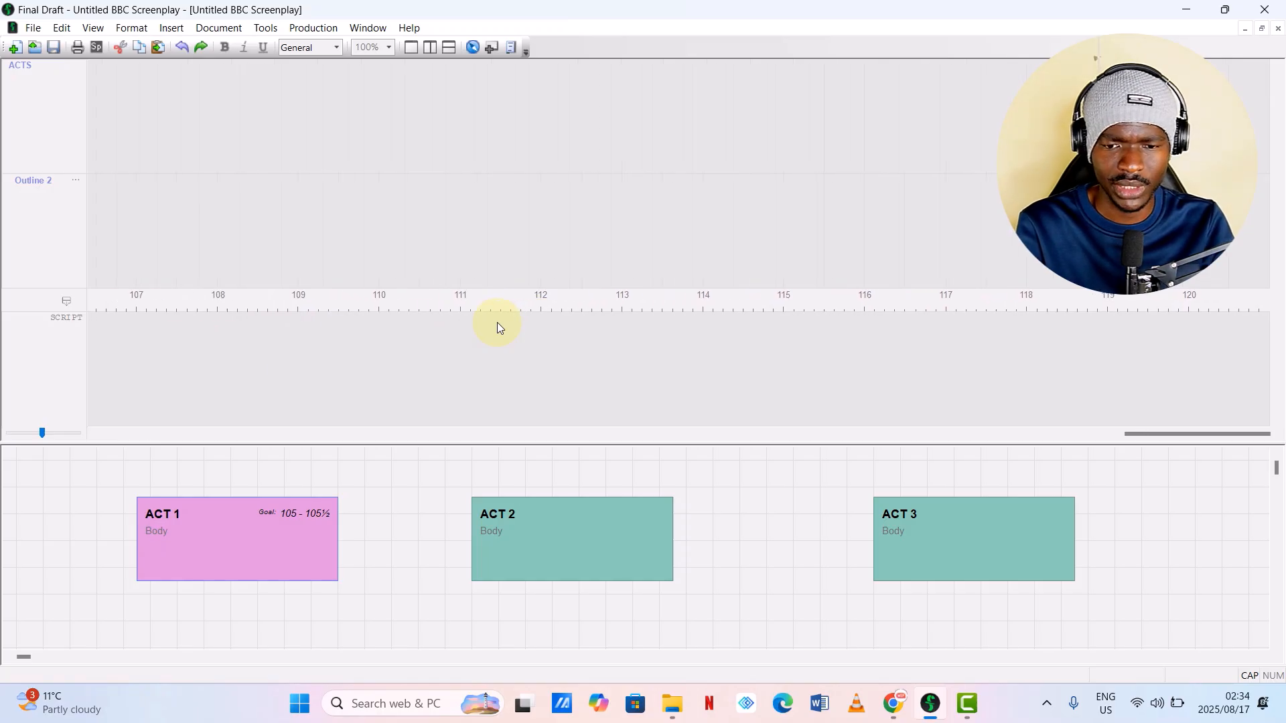
{"action": "scroll", "coordinate": [240, 357], "scroll_direction": "down", "scroll_amount": 4}
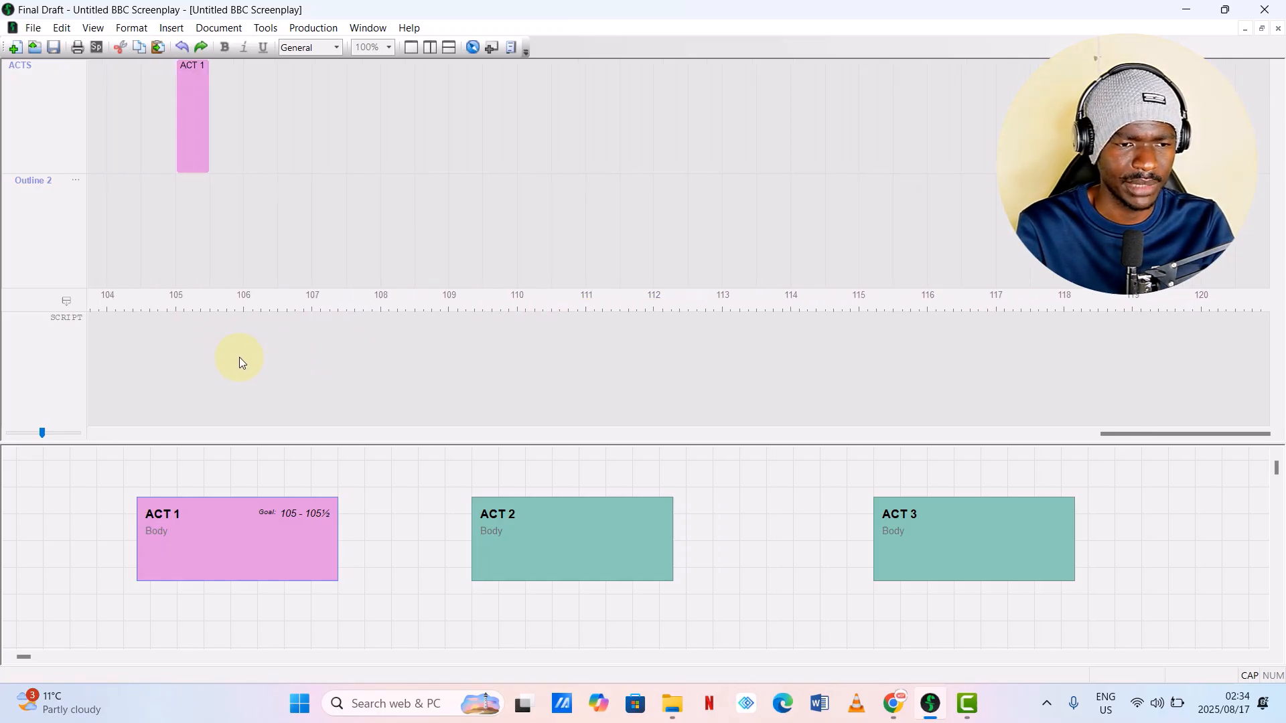
Zoom the outline timeline out as far as it goes to show a much wider page range.
{"action": "scroll", "coordinate": [239, 356], "scroll_direction": "down", "scroll_amount": 8}
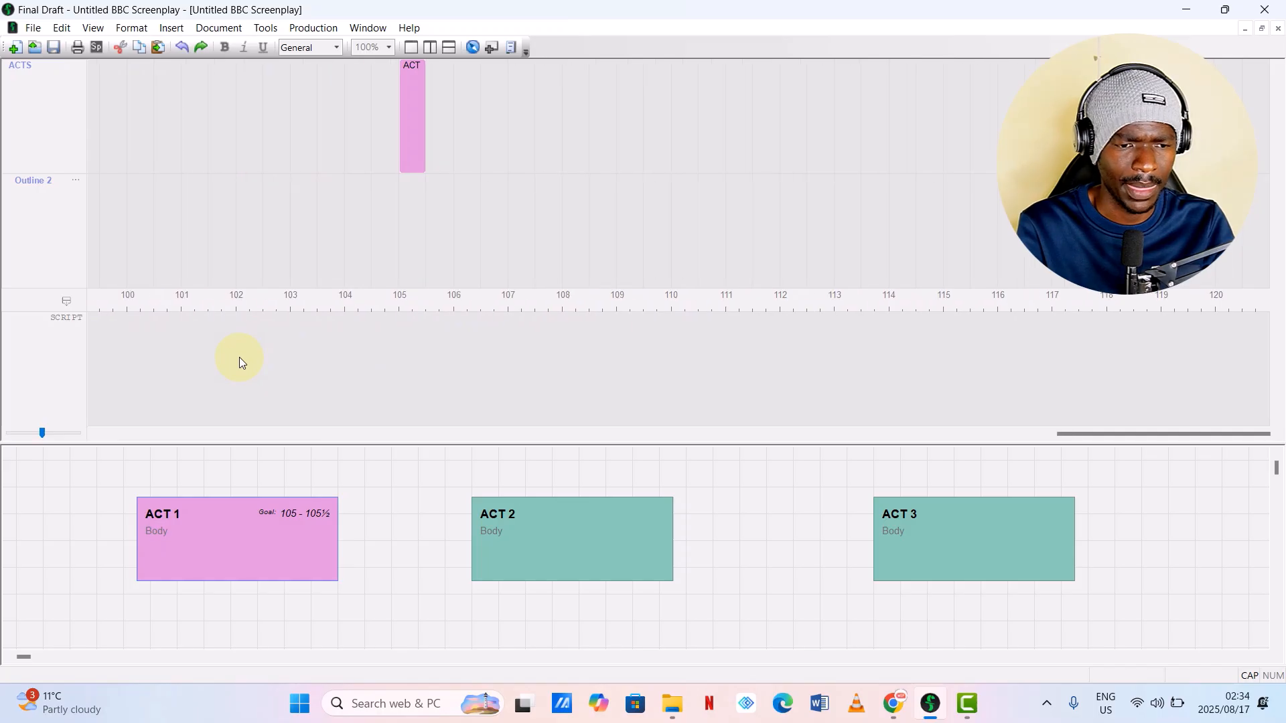
{"action": "scroll", "coordinate": [239, 356], "scroll_direction": "down", "scroll_amount": 5}
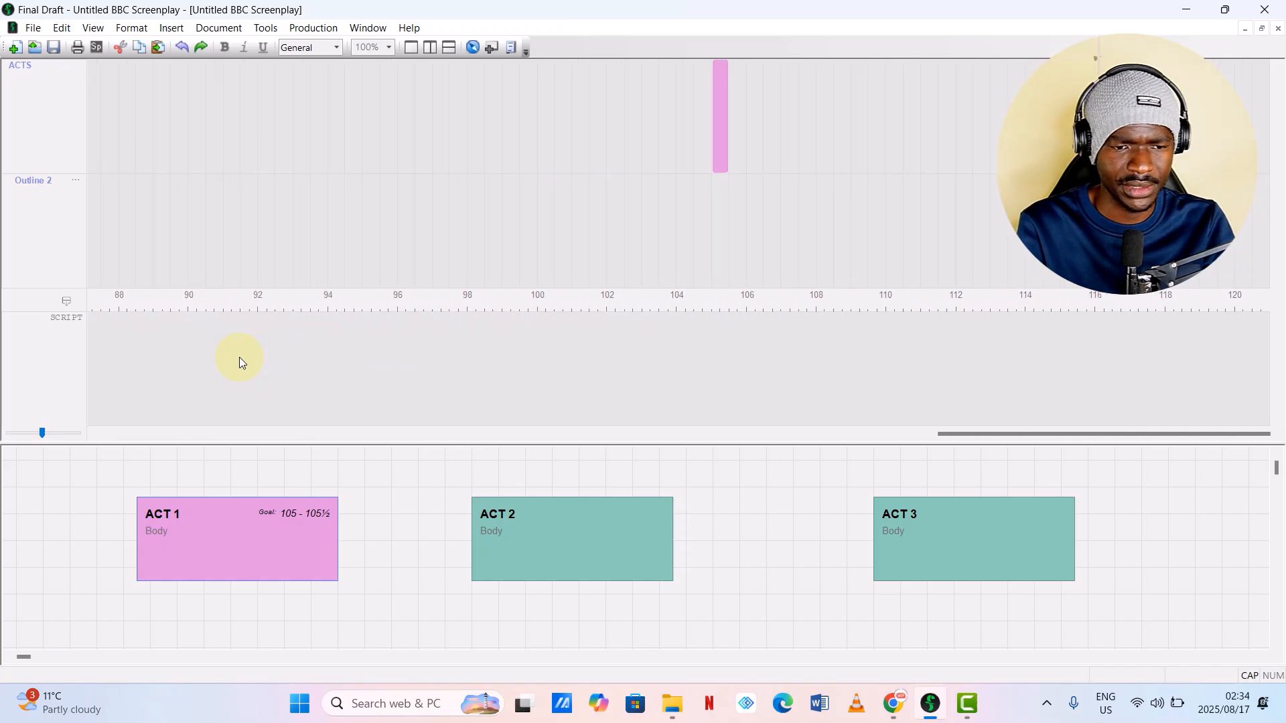
{"action": "left_click_drag", "start_coordinate": [41, 431], "coordinate": [10, 433]}
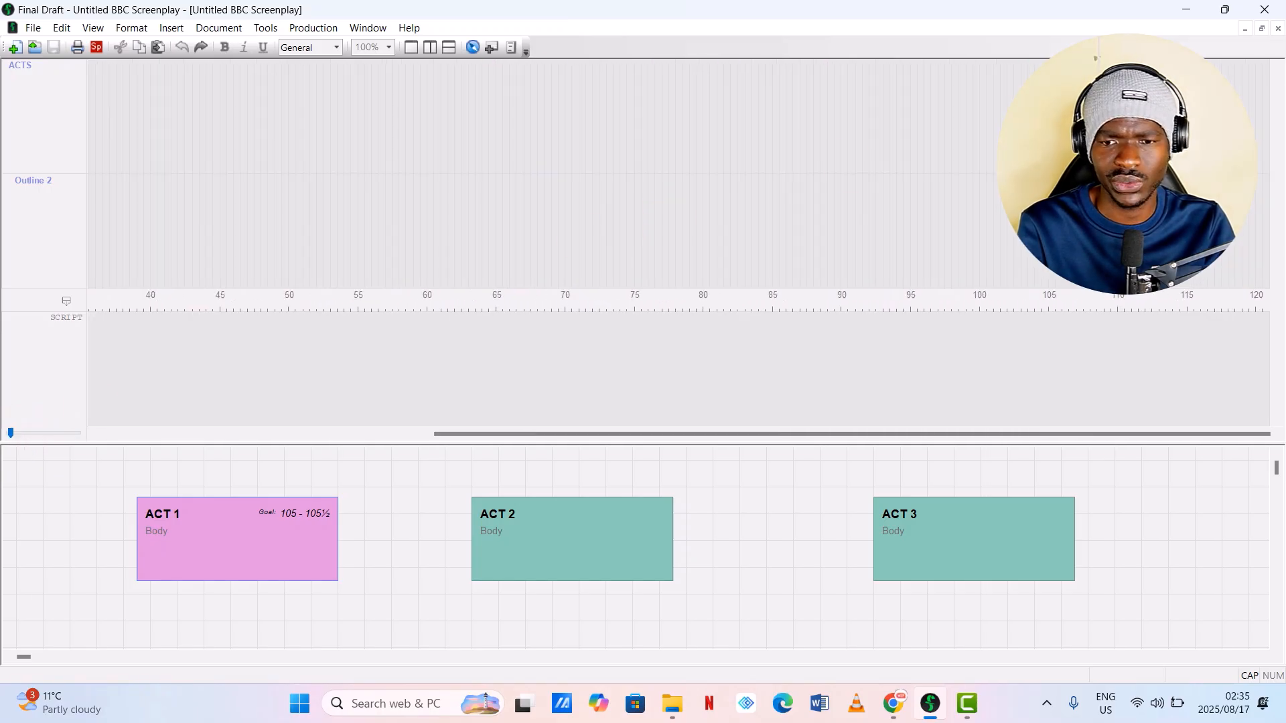
{"action": "left_click_drag", "start_coordinate": [1056, 131], "coordinate": [769, 114]}
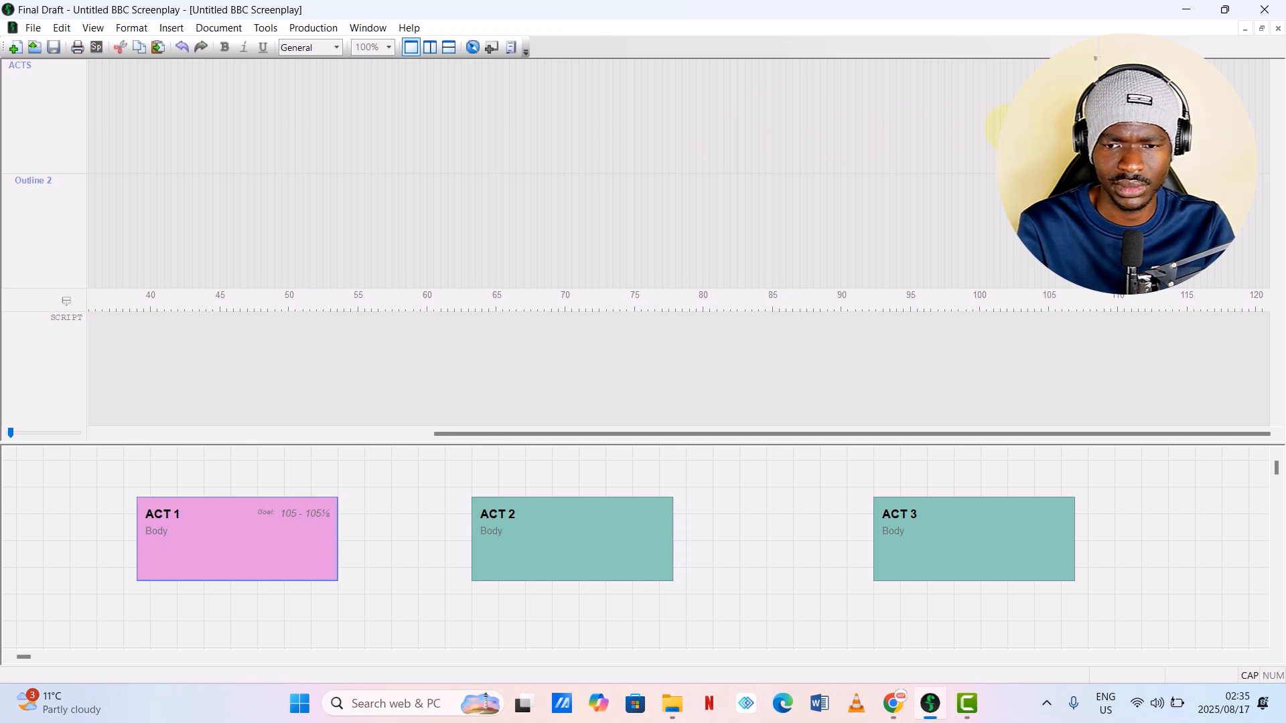
{"action": "key", "text": "ctrl+z"}
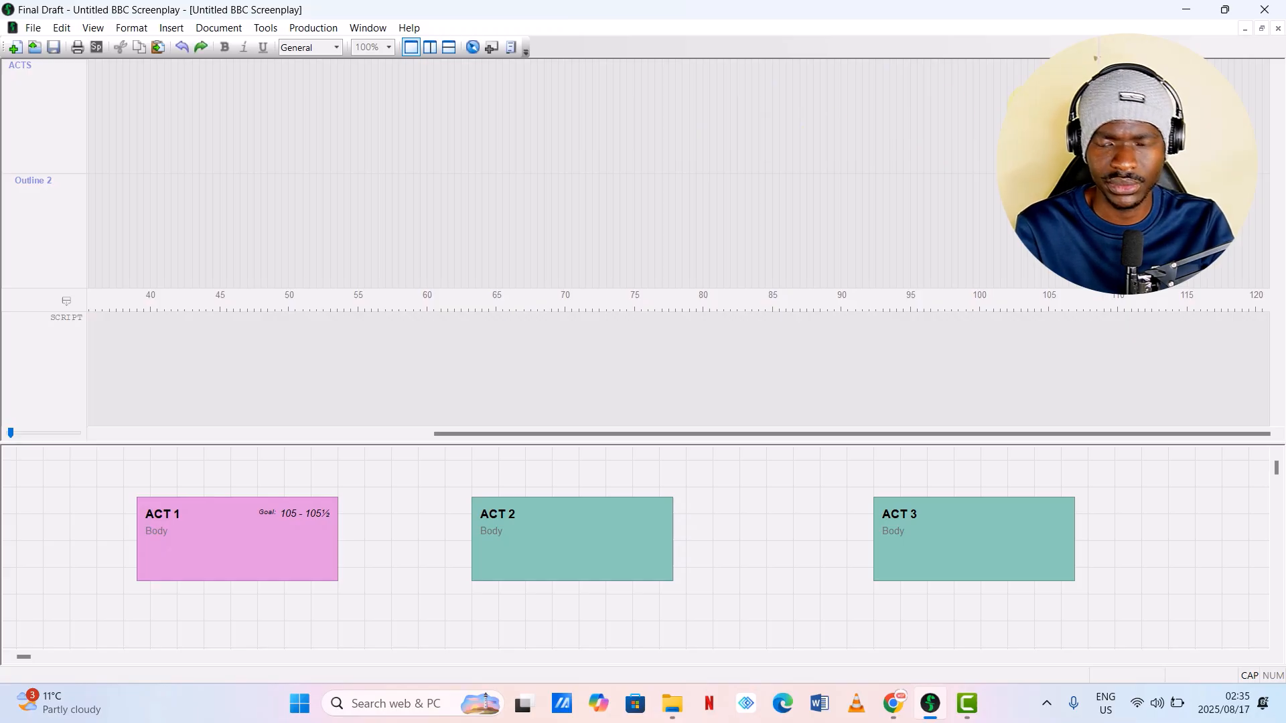
{"action": "key", "text": "ctrl+z"}
Move the ACT 1 beat to the start of the ACTS lane and stretch it to cover pages 1 to 29⅞.
{"action": "left_click_drag", "start_coordinate": [1075, 123], "coordinate": [118, 124]}
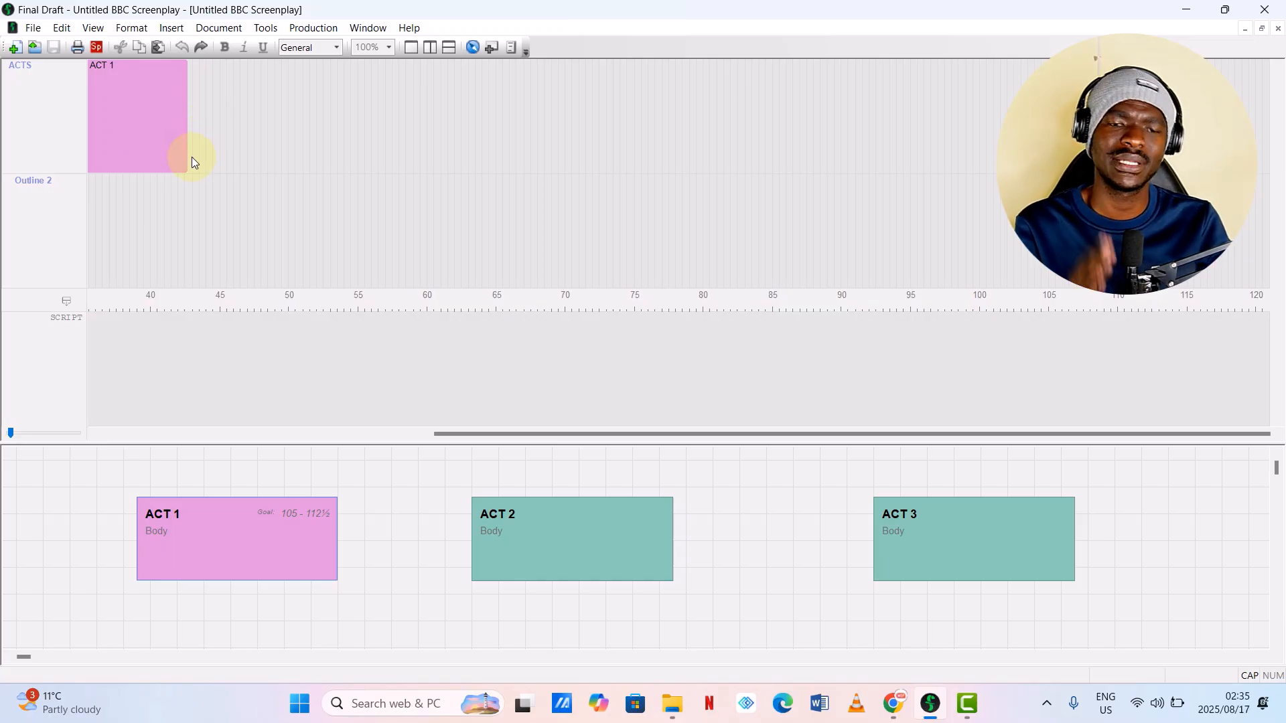
{"action": "left_click_drag", "start_coordinate": [186, 147], "coordinate": [191, 147]}
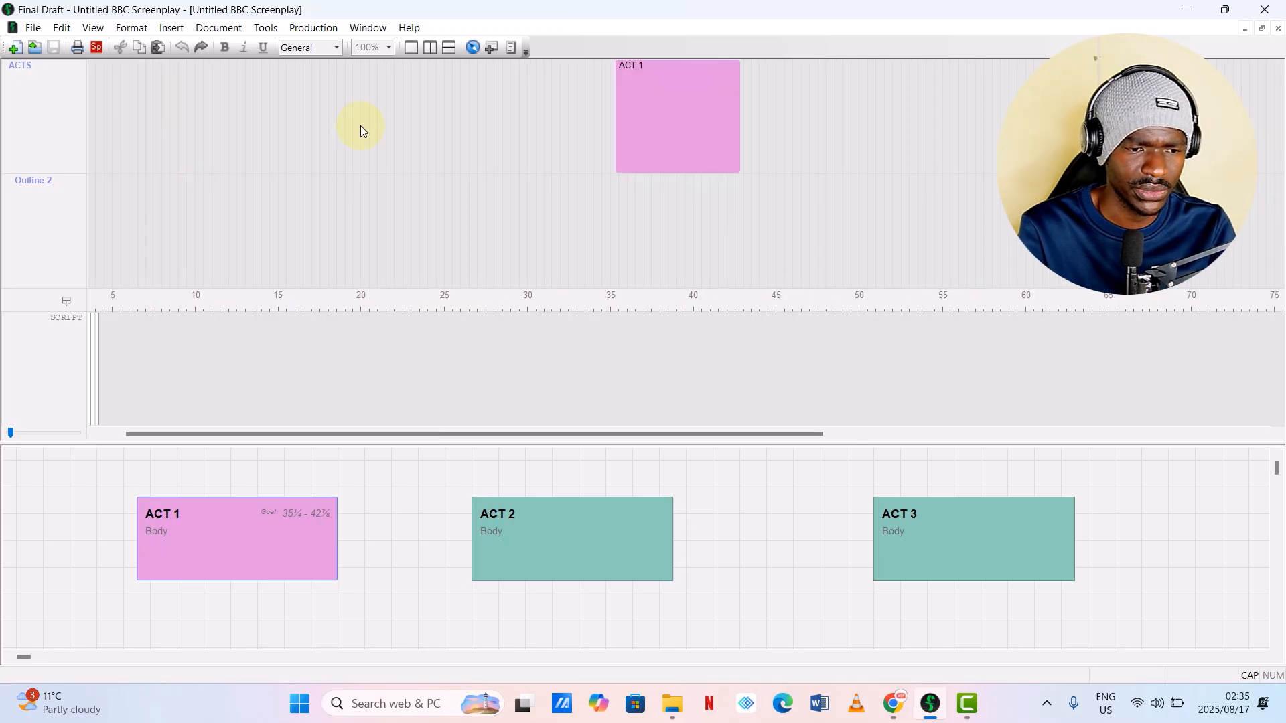
{"action": "left_click_drag", "start_coordinate": [657, 123], "coordinate": [169, 124]}
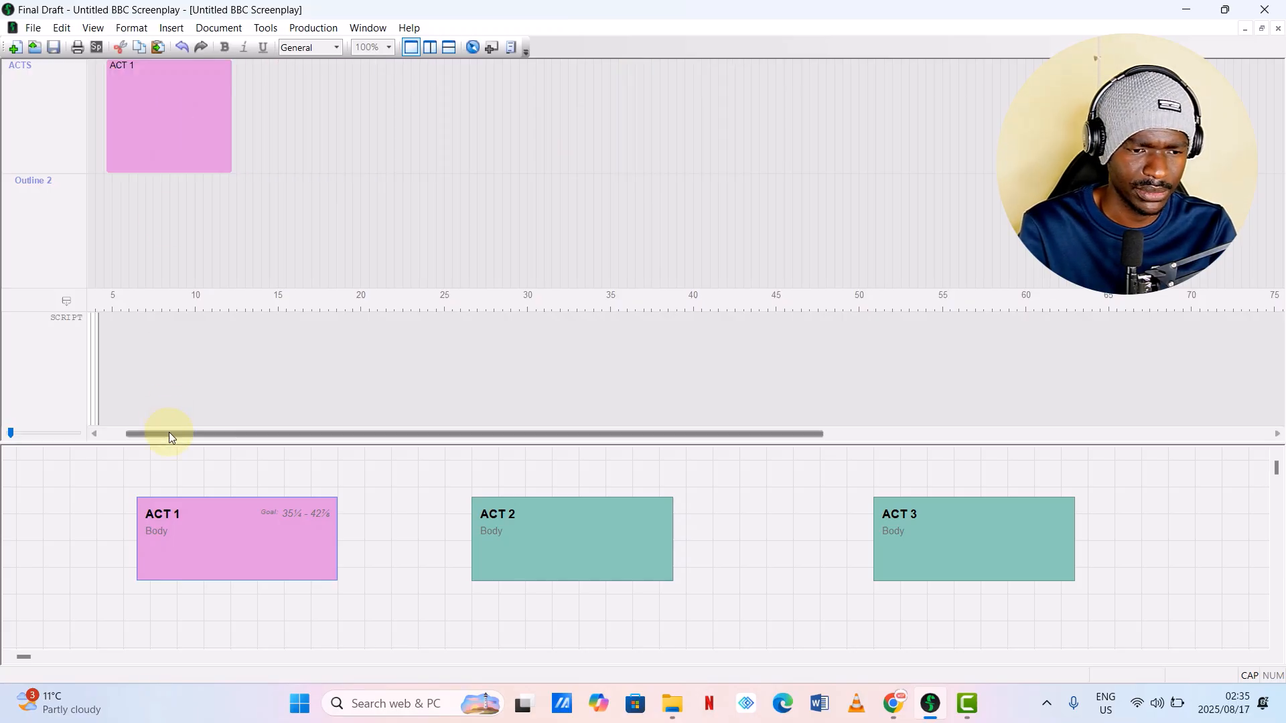
{"action": "left_click_drag", "start_coordinate": [151, 437], "coordinate": [95, 433]}
{"action": "left_click_drag", "start_coordinate": [236, 129], "coordinate": [569, 156]}
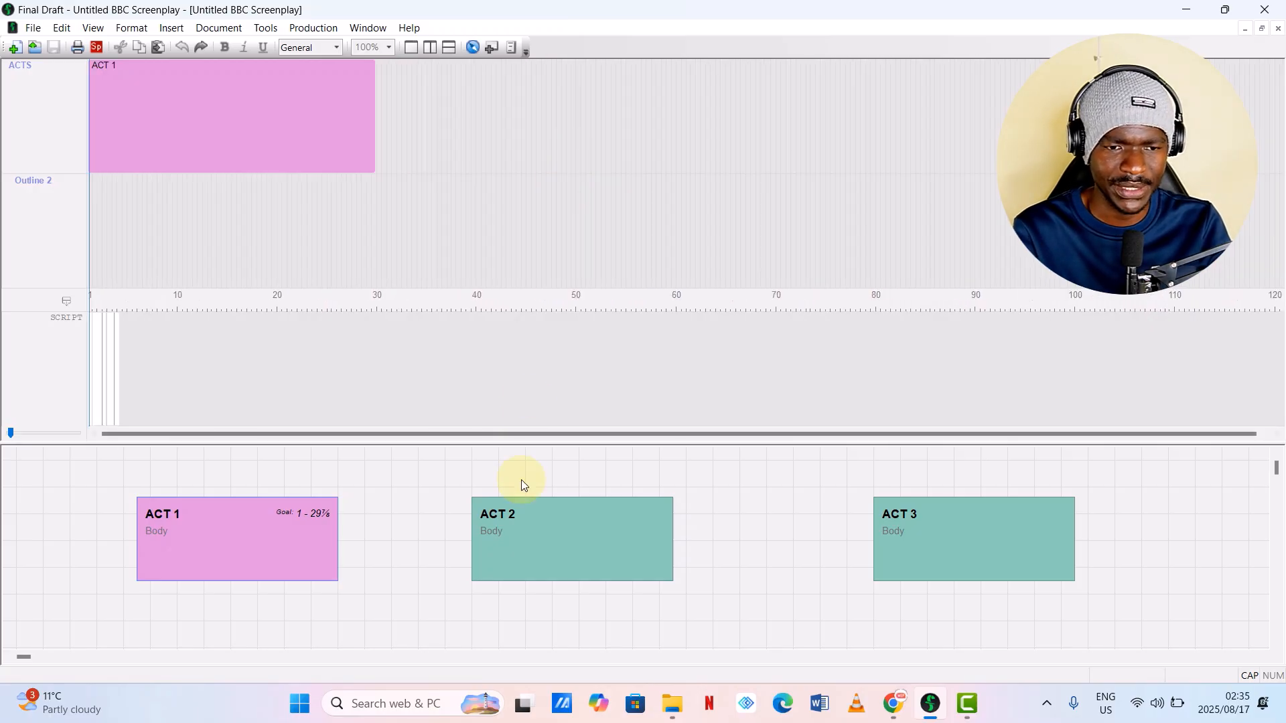
Place the ACT 2 beat in the ACTS lane directly after ACT 1 and extend it to page 90¼.
{"action": "left_click", "coordinate": [519, 529]}
{"action": "left_click", "coordinate": [412, 110]}
{"action": "left_click_drag", "start_coordinate": [411, 110], "coordinate": [774, 120]}
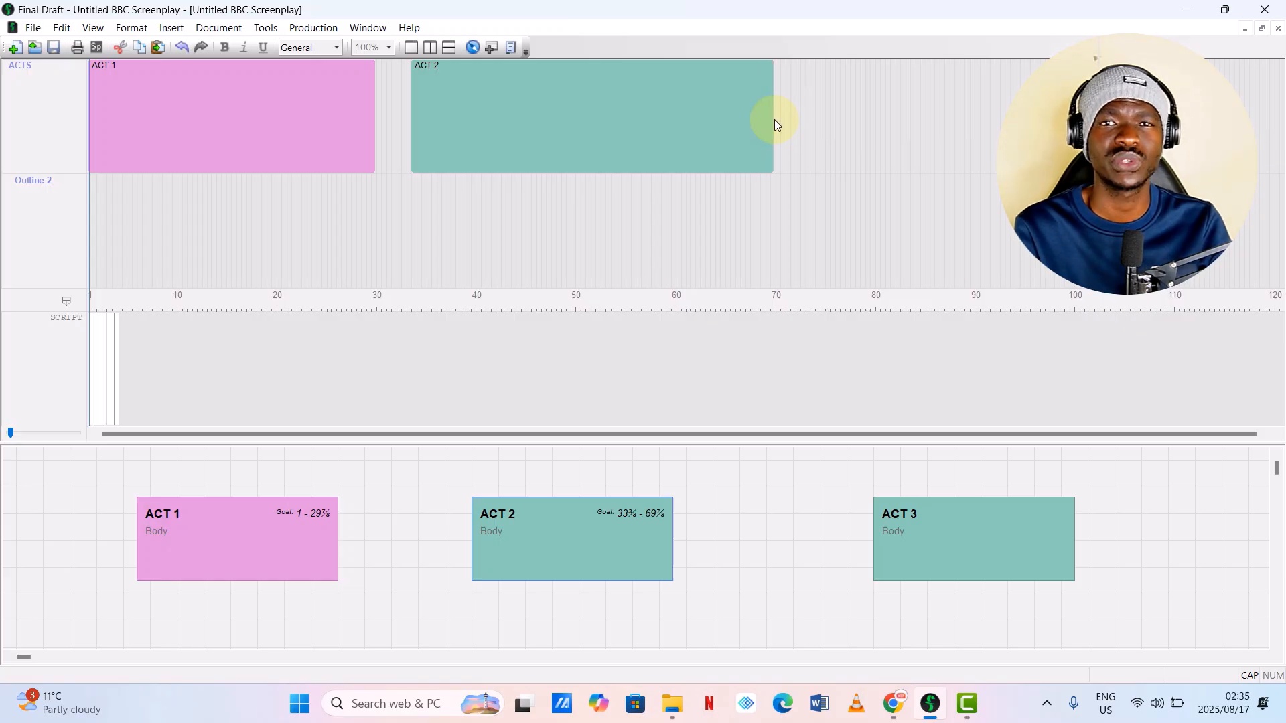
{"action": "left_click_drag", "start_coordinate": [675, 128], "coordinate": [645, 130]}
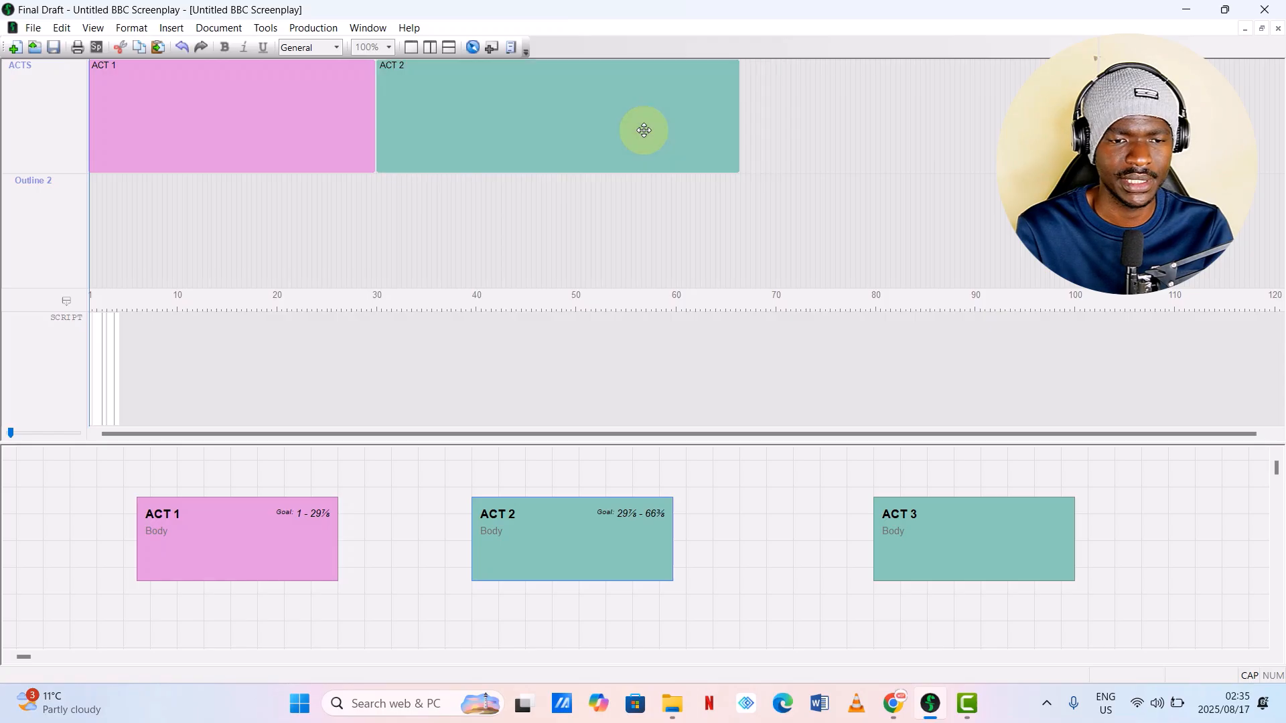
{"action": "left_click_drag", "start_coordinate": [736, 117], "coordinate": [978, 139]}
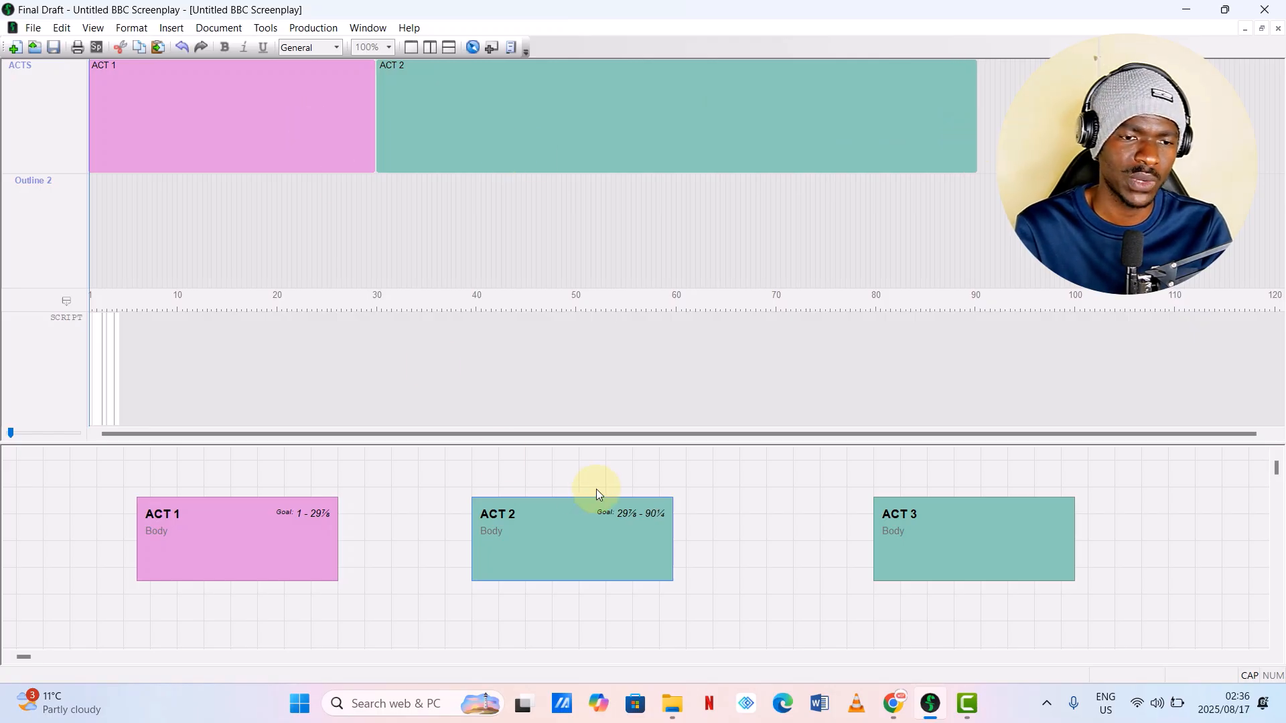
Change the colour of the ACT 3 beat on the Beat Board to Blue.
{"action": "left_click", "coordinate": [925, 538]}
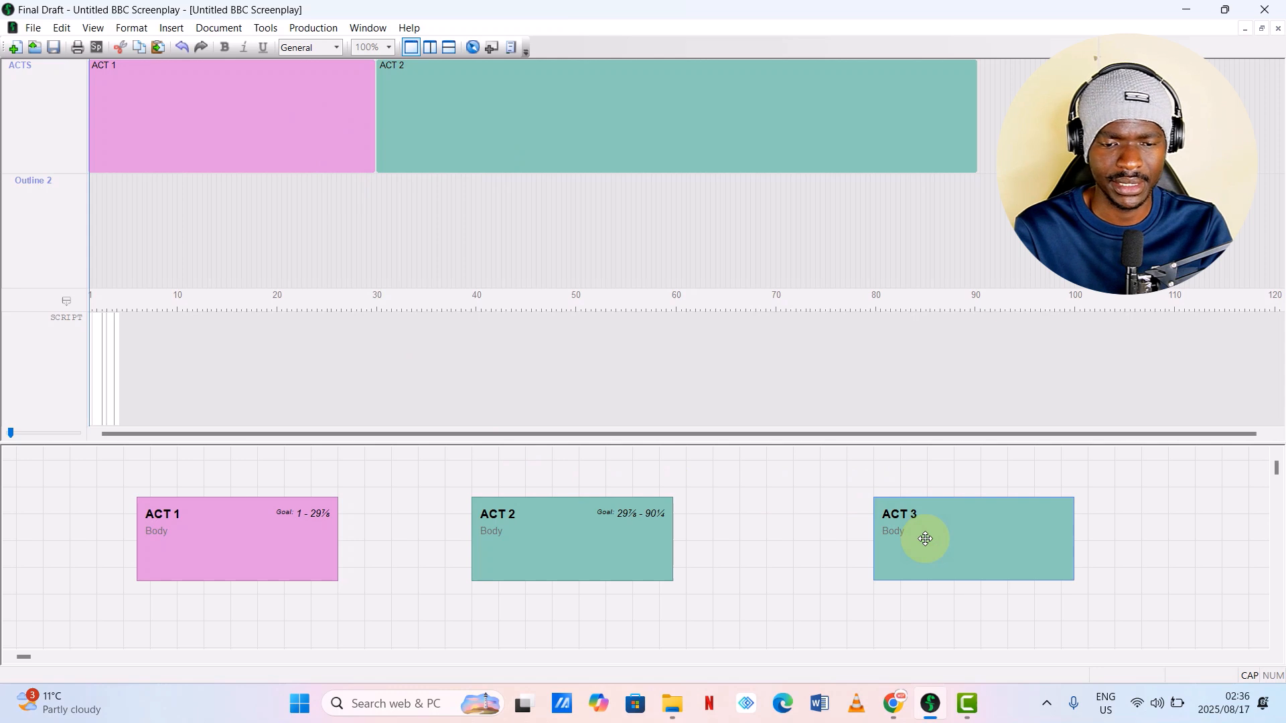
{"action": "right_click", "coordinate": [926, 540]}
{"action": "left_click", "coordinate": [969, 416]}
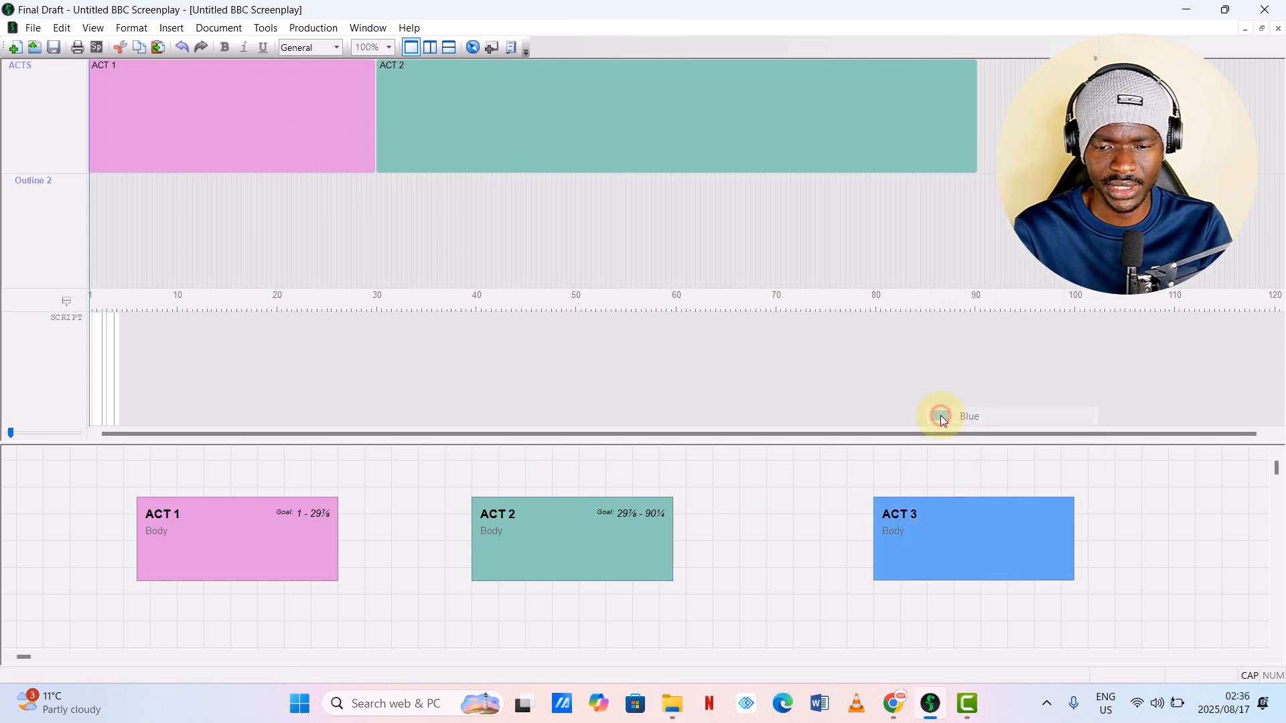
{"action": "double_click", "coordinate": [922, 517]}
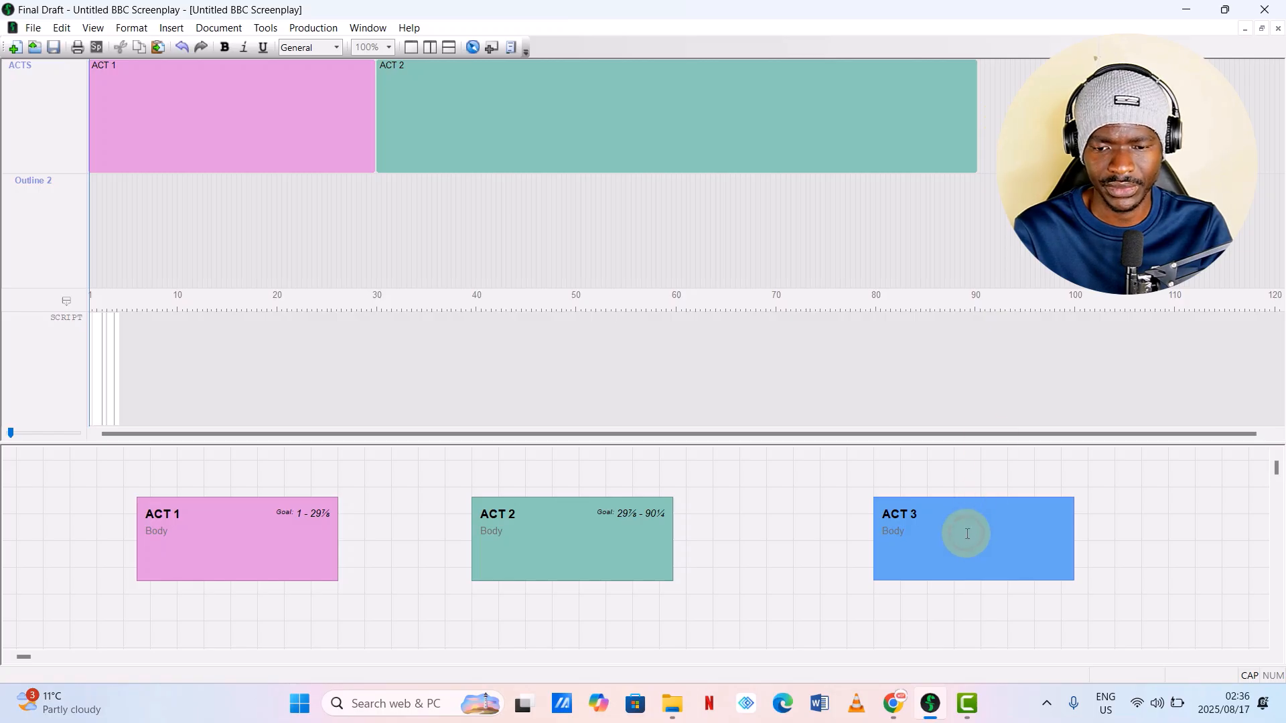
Place the ACT 3 beat in the ACTS lane directly after ACT 2, covering pages 90¼ to 120¾.
{"action": "left_click", "coordinate": [970, 510]}
{"action": "left_click_drag", "start_coordinate": [968, 498], "coordinate": [1038, 350]}
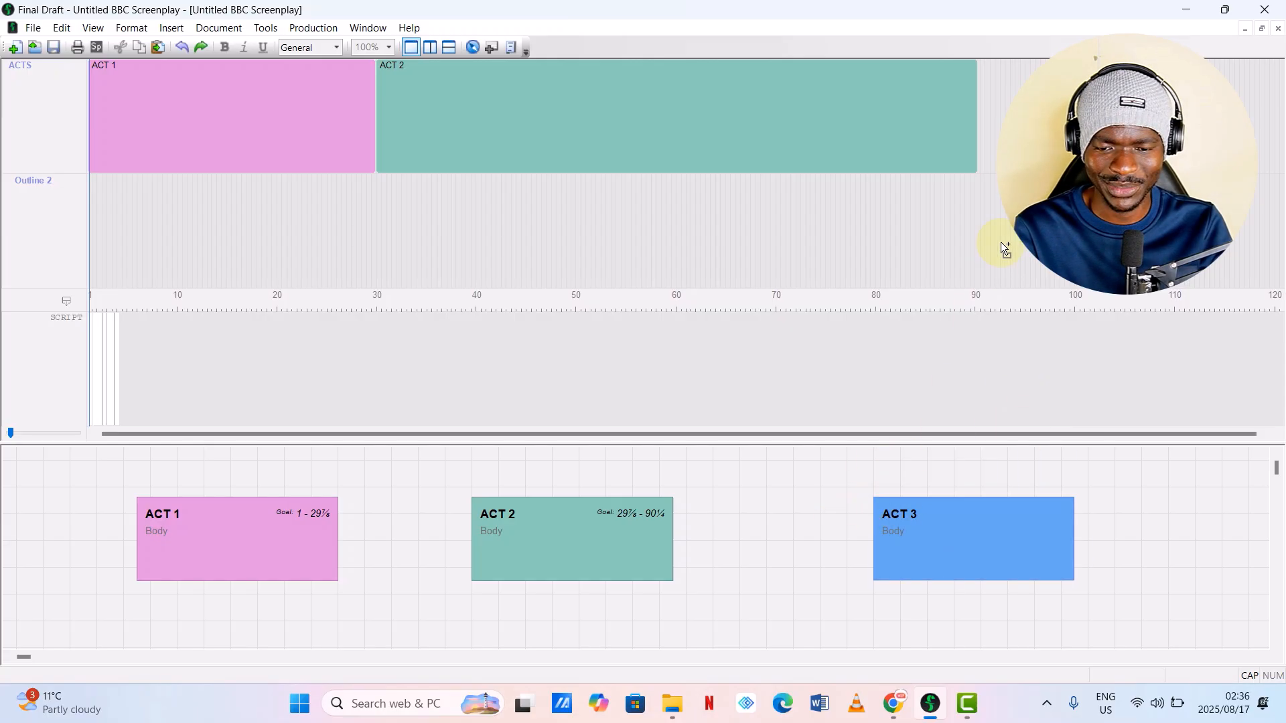
{"action": "left_click", "coordinate": [1002, 102]}
{"action": "left_click_drag", "start_coordinate": [1004, 101], "coordinate": [1281, 126]}
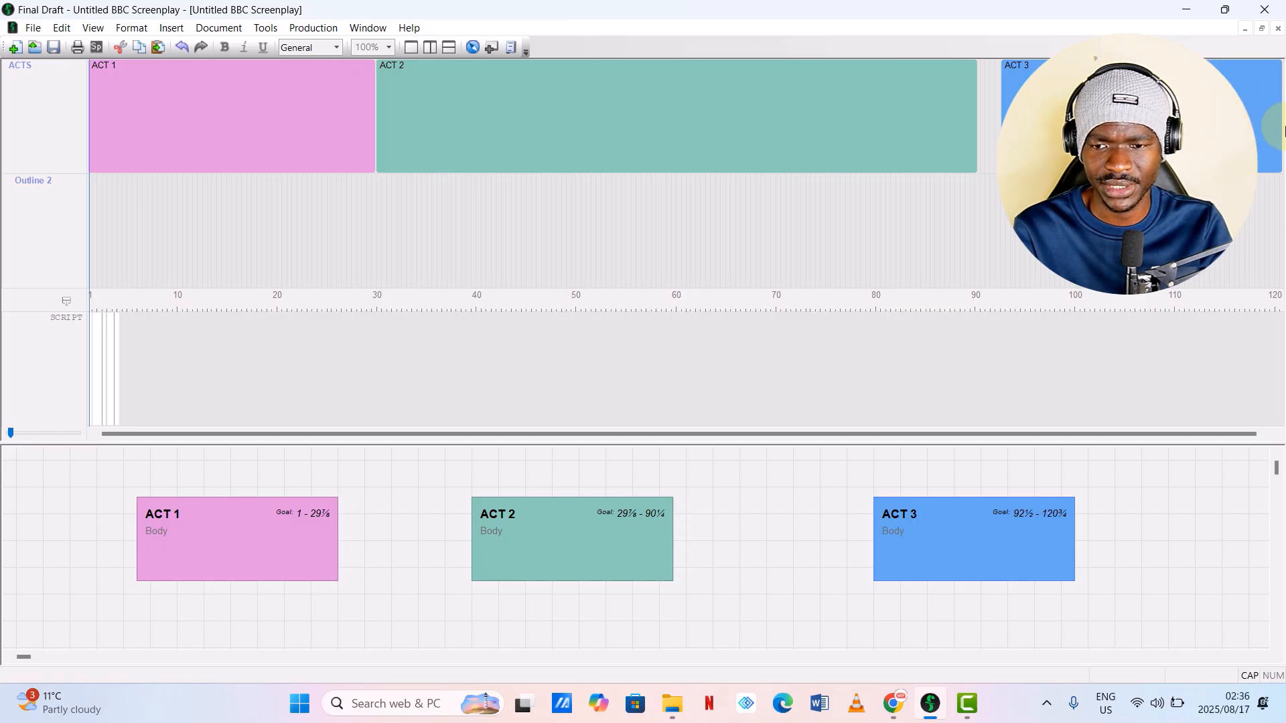
{"action": "left_click_drag", "start_coordinate": [968, 147], "coordinate": [967, 147]}
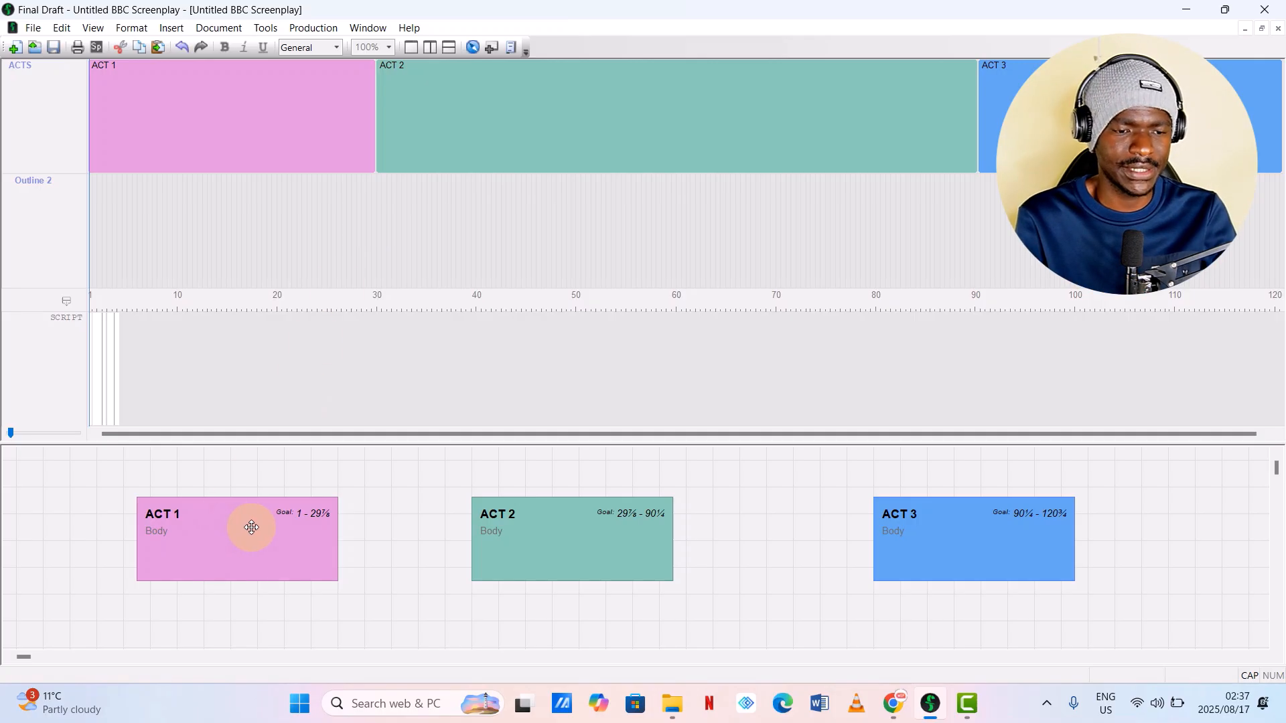
Shorten the Outline Editor, then add a beat titled Back Story on the Beat Board, below and slightly left of ACT 1.
{"action": "left_click_drag", "start_coordinate": [250, 435], "coordinate": [287, 274]}
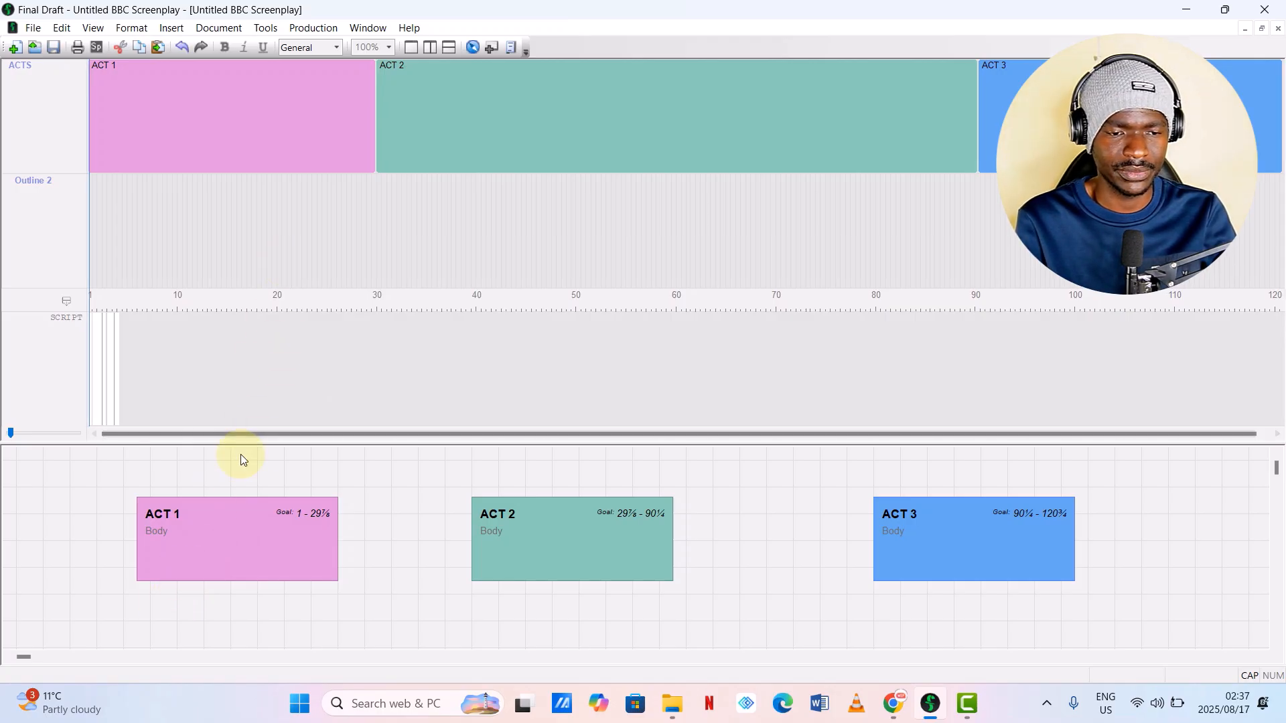
{"action": "left_click_drag", "start_coordinate": [259, 441], "coordinate": [267, 274]}
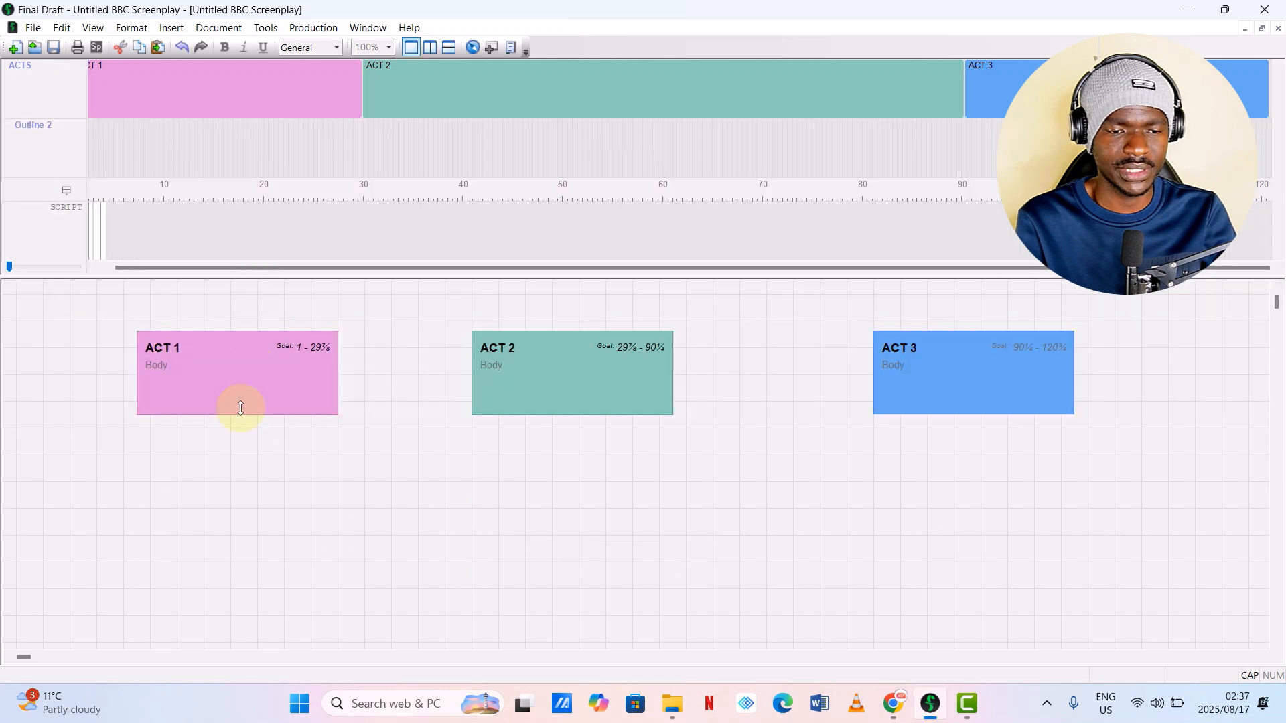
{"action": "double_click", "coordinate": [172, 484]}
{"action": "left_click", "coordinate": [213, 495]}
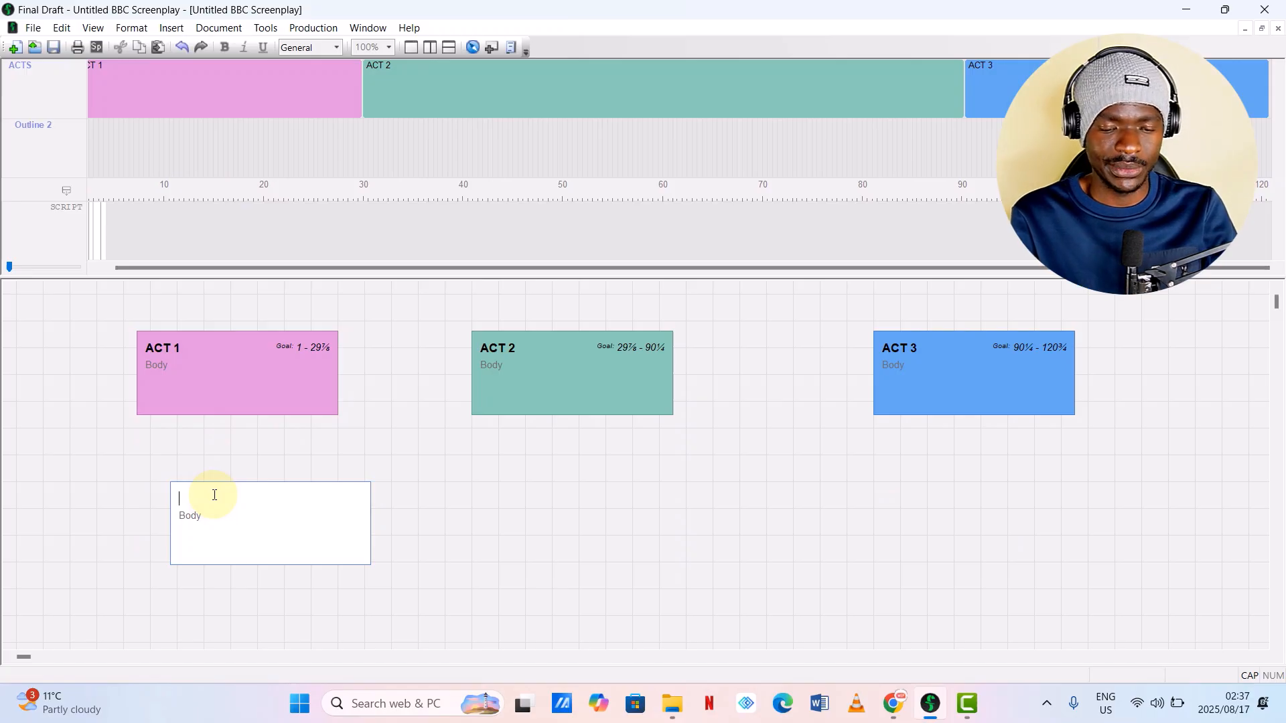
{"action": "type", "text": "bACK"}
{"action": "key", "text": "BackSpace"}
{"action": "key", "text": "BackSpace"}
{"action": "key", "text": "BackSpace"}
{"action": "key", "text": "BackSpace"}
{"action": "type", "text": "Back"}
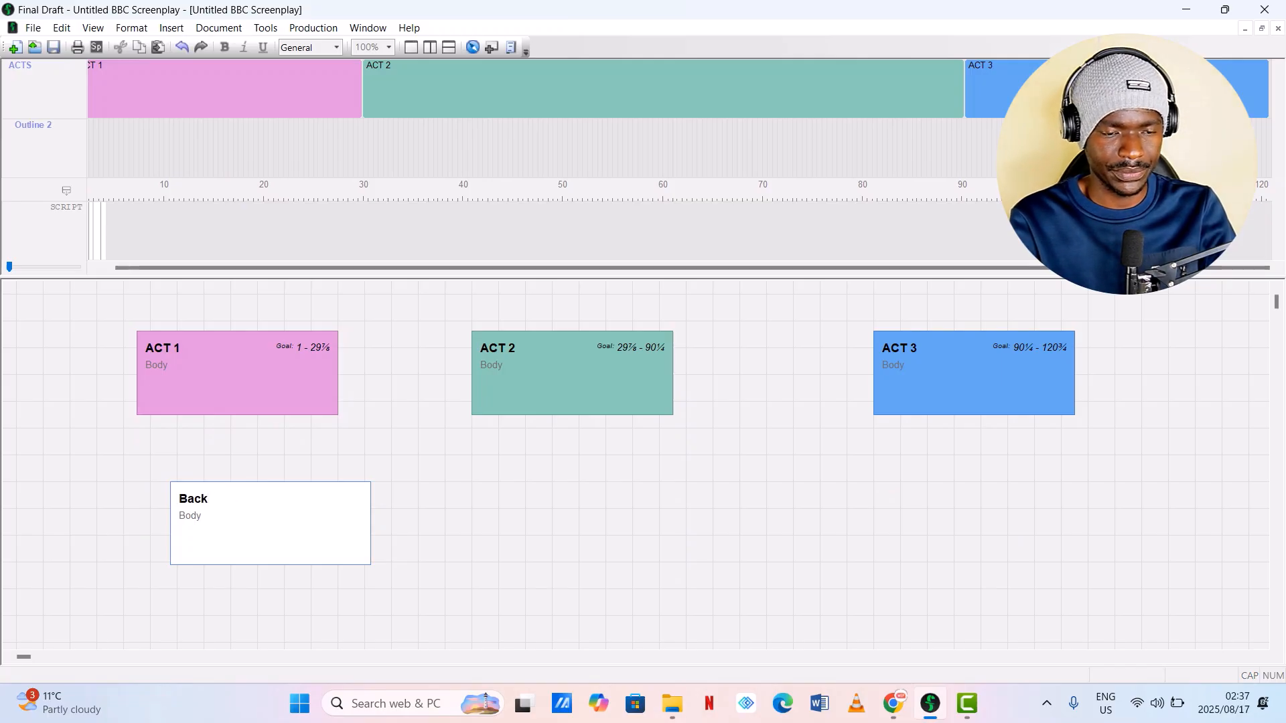
{"action": "type", "text": " Story"}
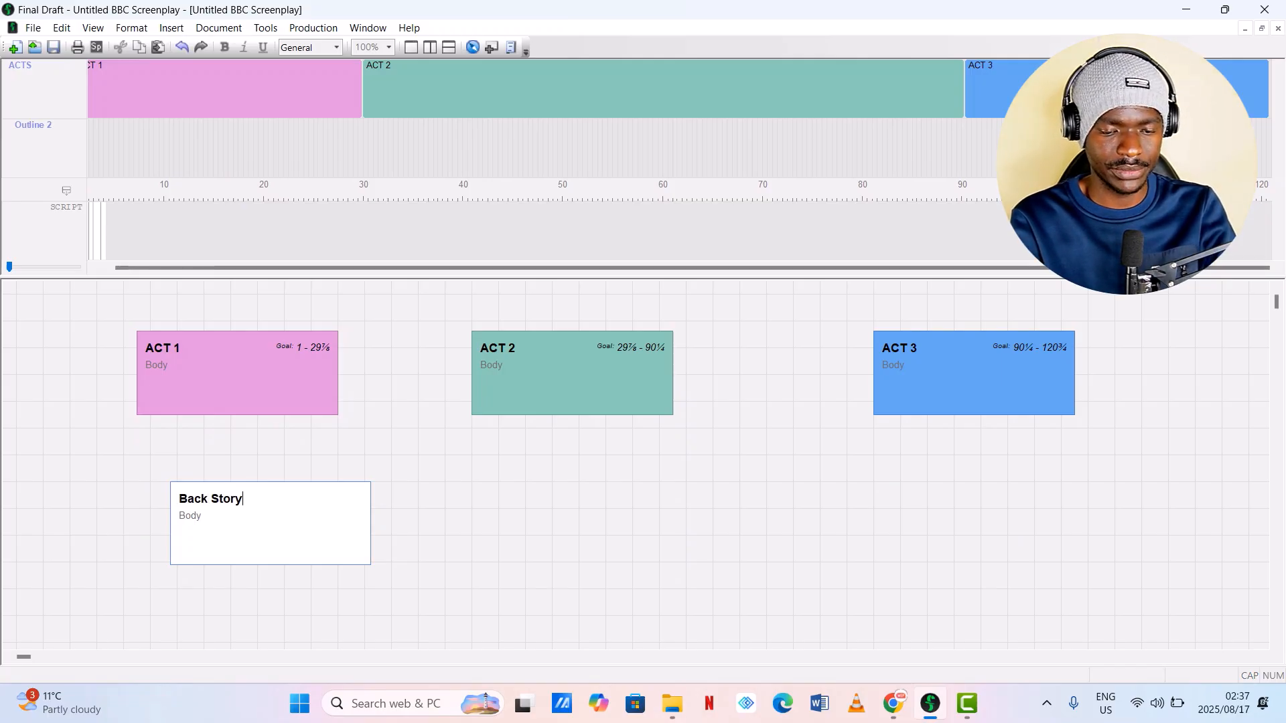
{"action": "left_click", "coordinate": [461, 565]}
{"action": "left_click_drag", "start_coordinate": [261, 491], "coordinate": [121, 477]}
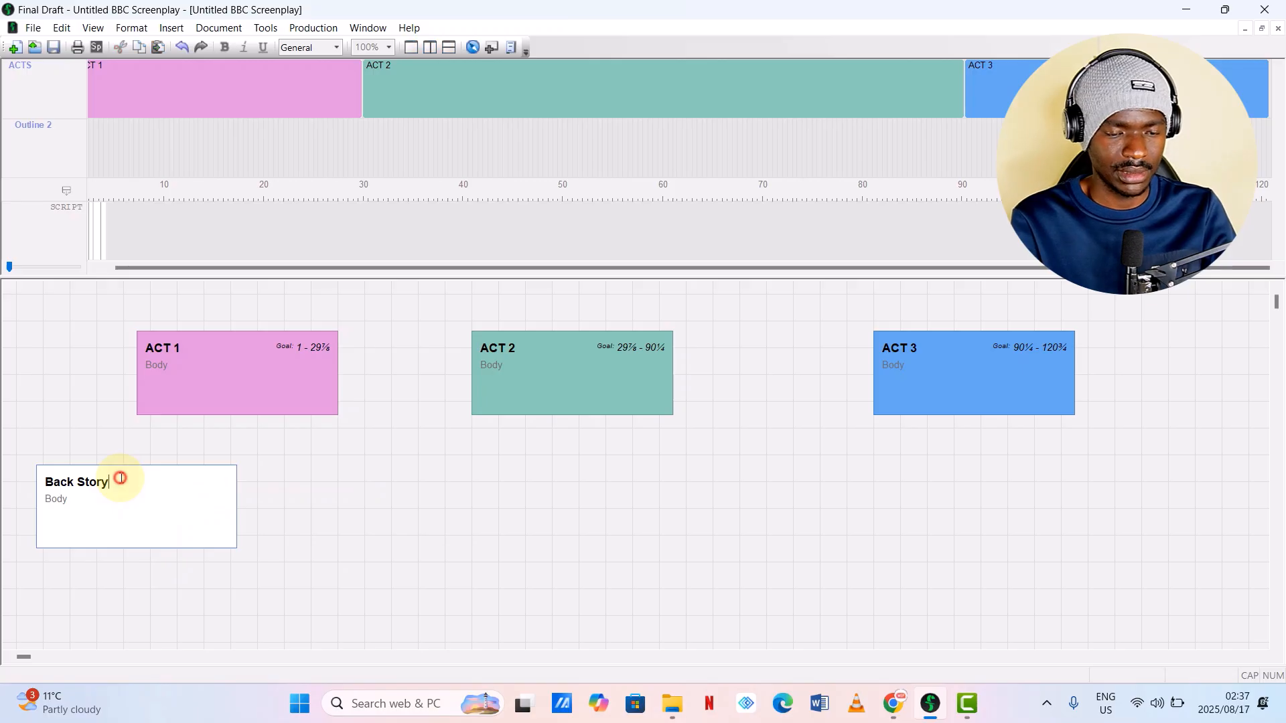
Add a beat titled Inciting Incident 15min on the Beat Board, to the right of the Back Story beat.
{"action": "double_click", "coordinate": [253, 480]}
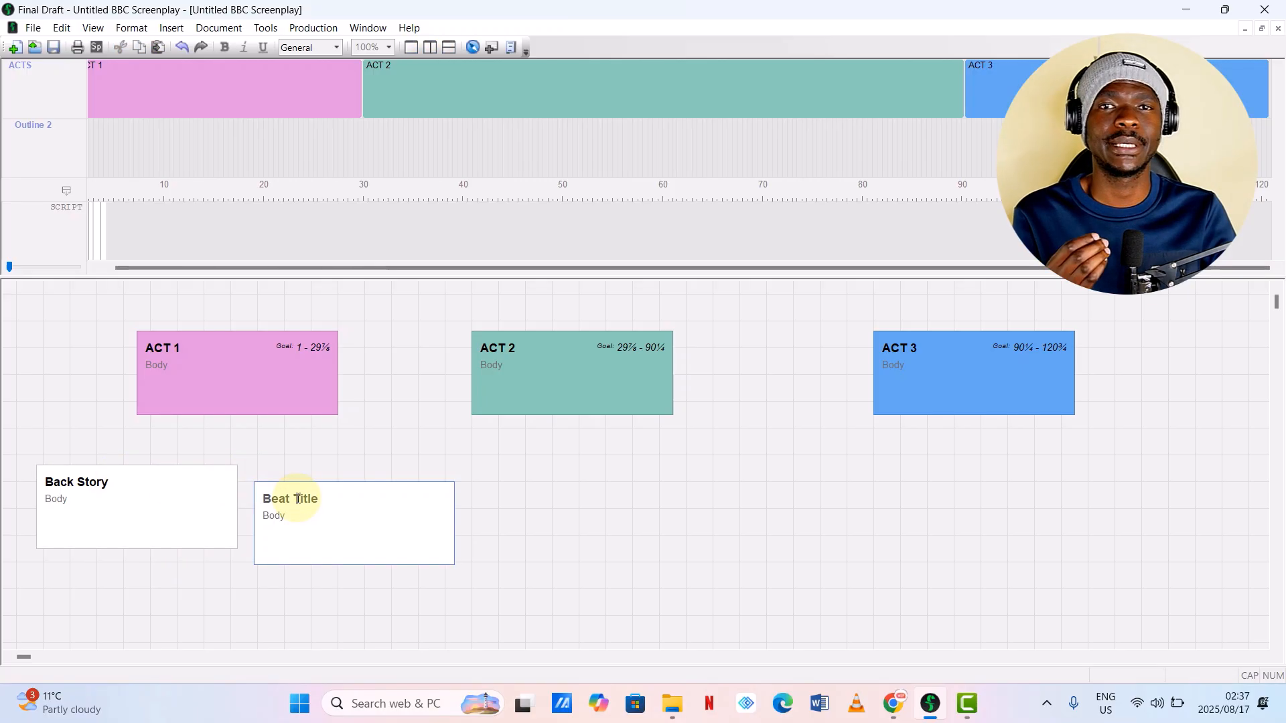
{"action": "type", "text": "Inciti"}
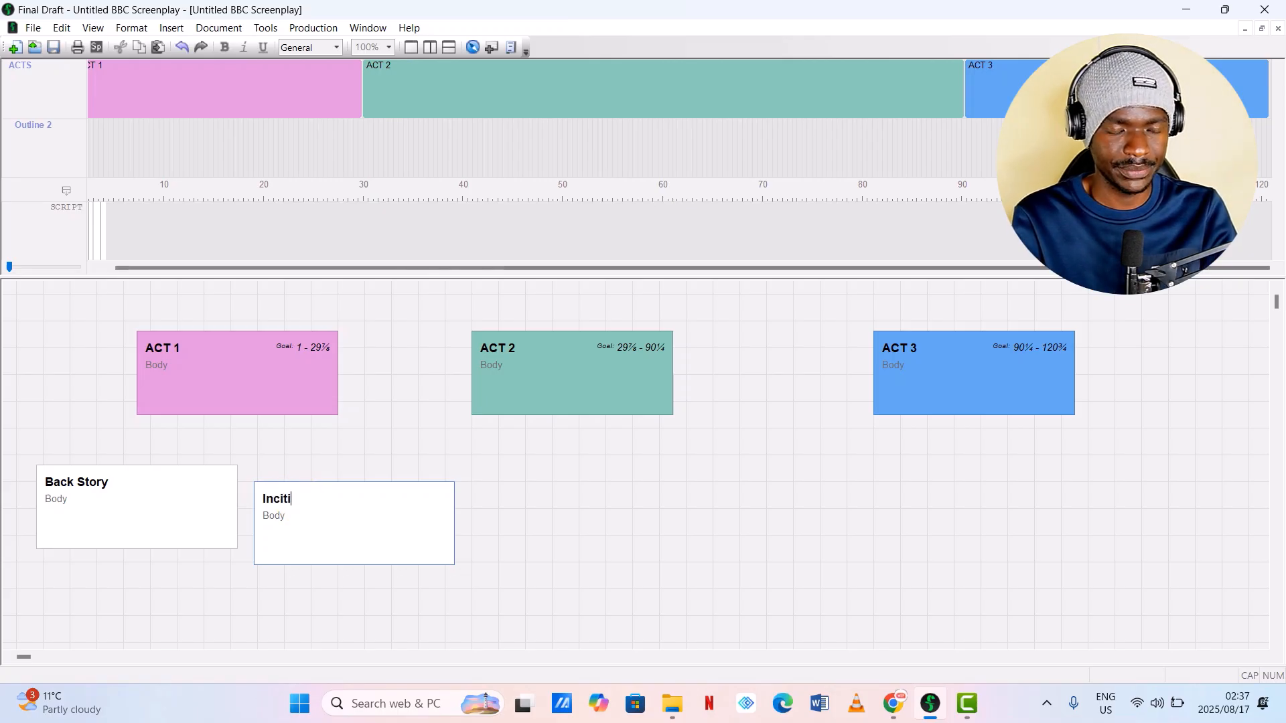
{"action": "type", "text": "ng Incident"}
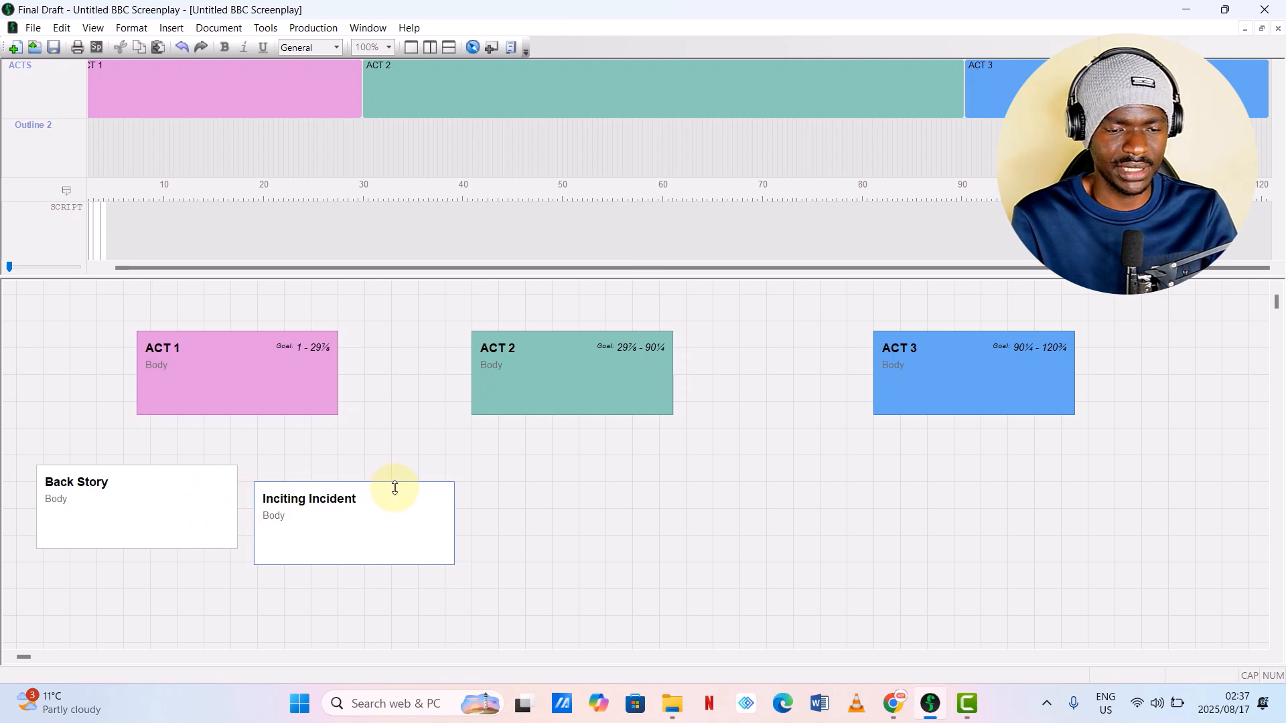
{"action": "type", "text": " 15min"}
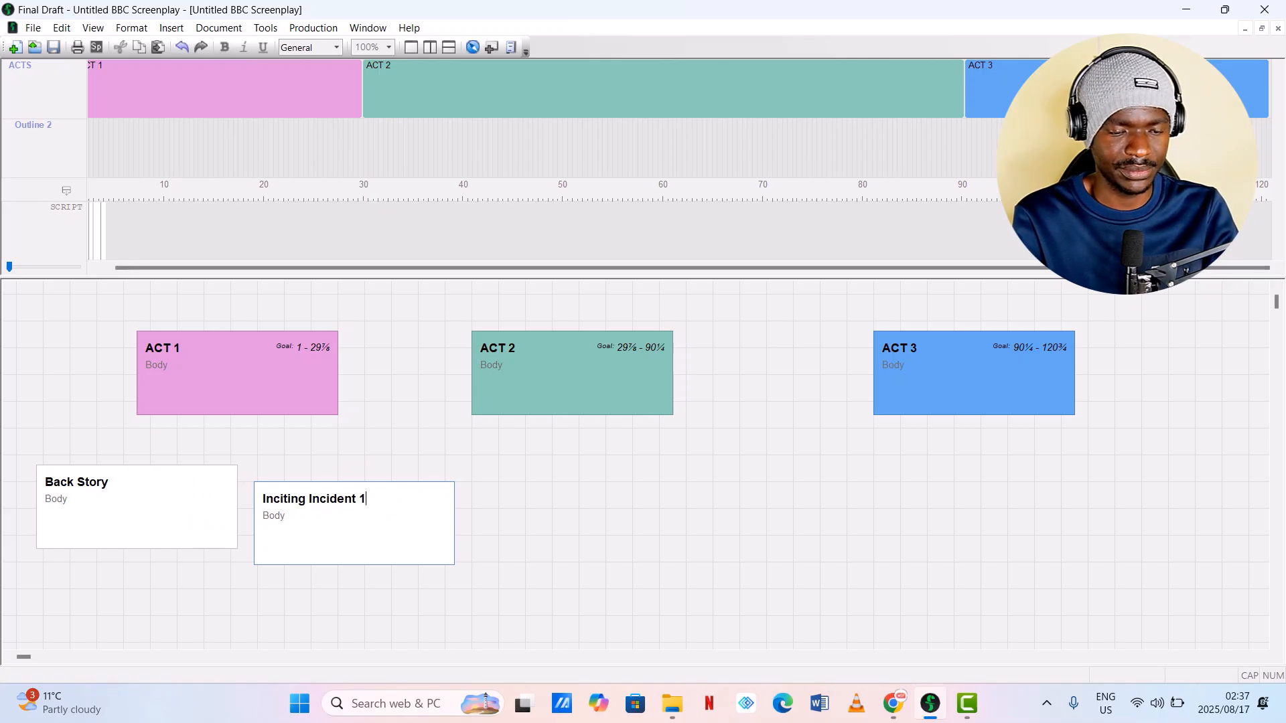
{"action": "left_click", "coordinate": [580, 601]}
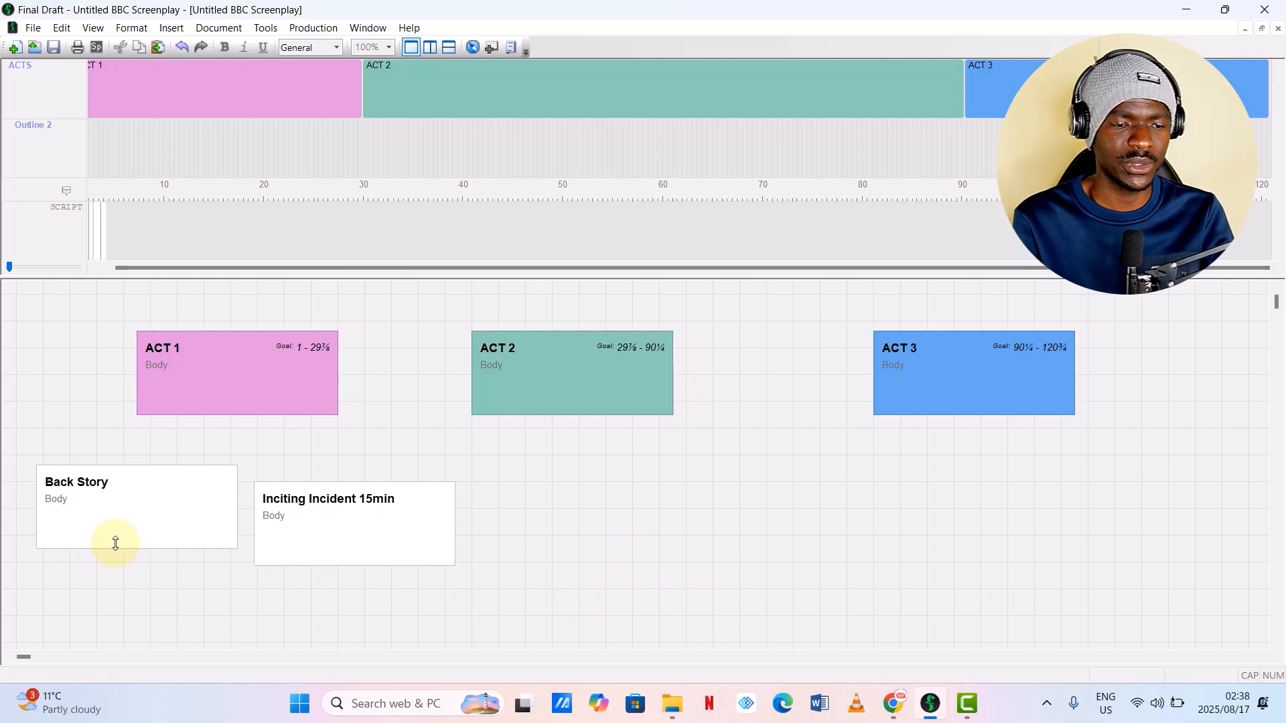
Align the Back Story beat flush beside the Inciting Incident 15min beat and link both beats to ACT 1.
{"action": "mouse_move", "coordinate": [95, 490]}
{"action": "left_mouse_down"}
{"action": "mouse_move", "coordinate": [121, 273]}
{"action": "mouse_move", "coordinate": [58, 493]}
{"action": "mouse_move", "coordinate": [115, 500]}
{"action": "left_mouse_up"}
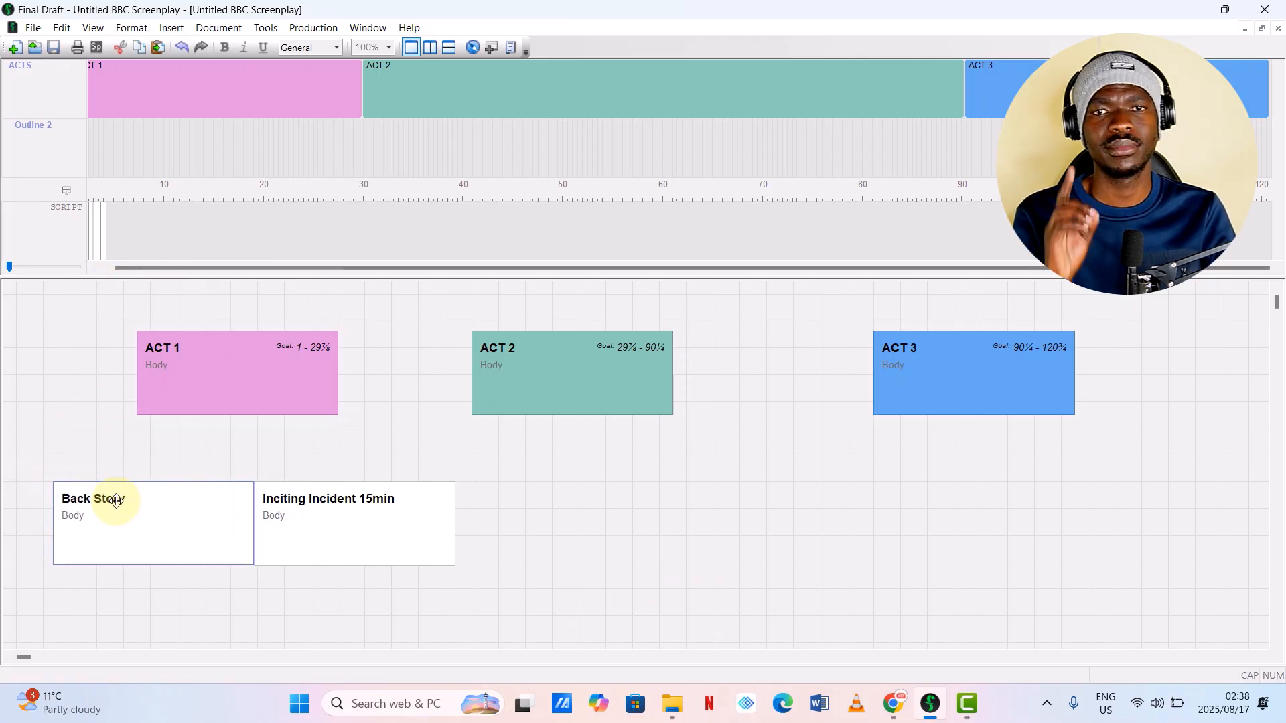
{"action": "left_click", "coordinate": [165, 499]}
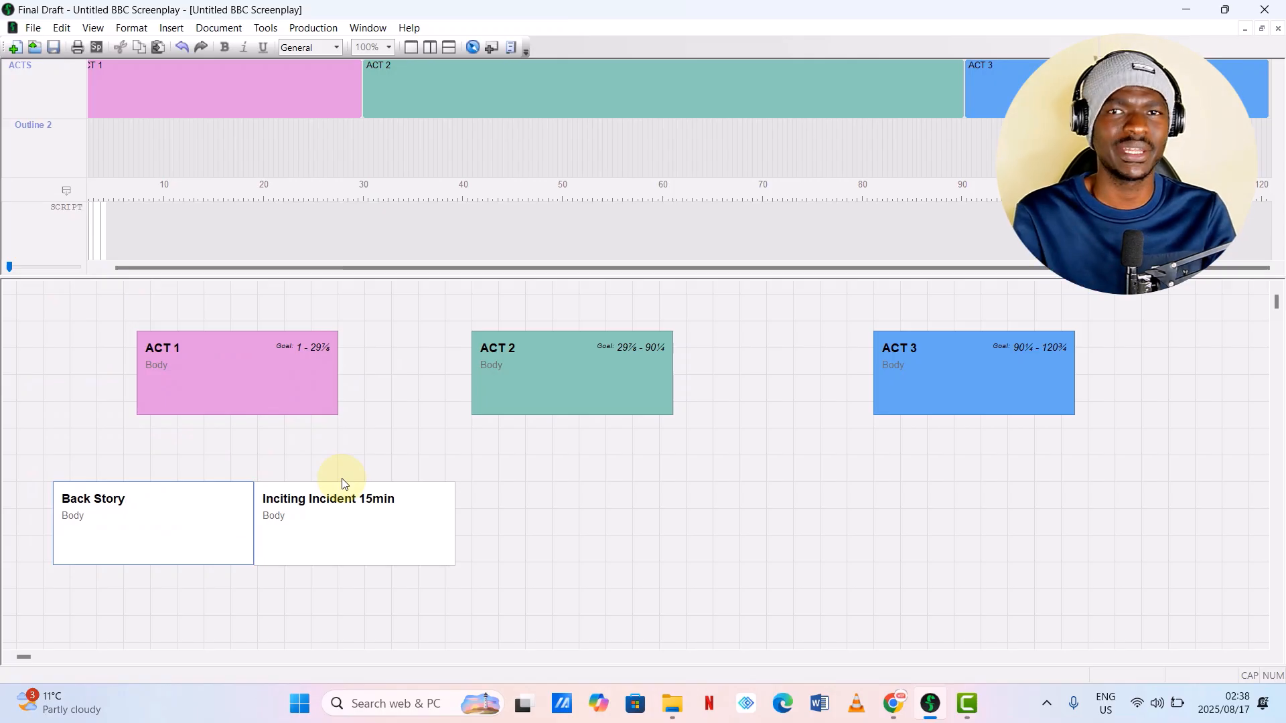
{"action": "left_click", "coordinate": [152, 475]}
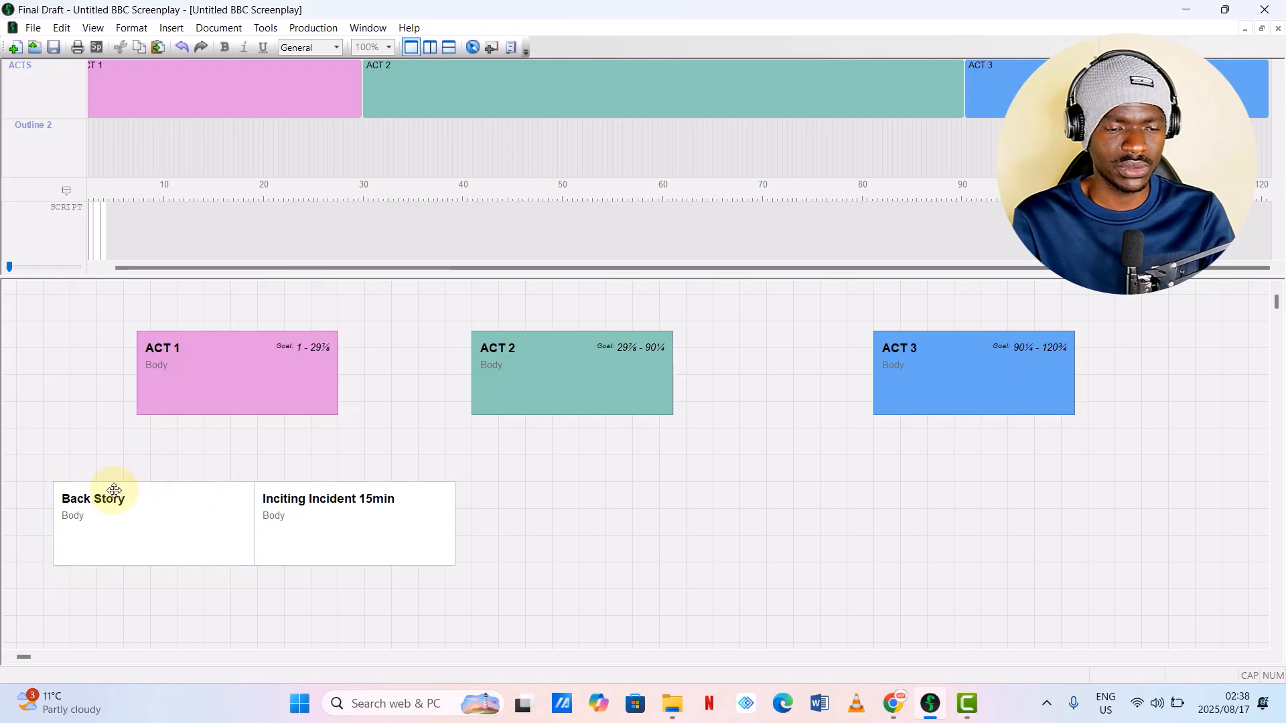
{"action": "left_click_drag", "start_coordinate": [105, 494], "coordinate": [167, 376]}
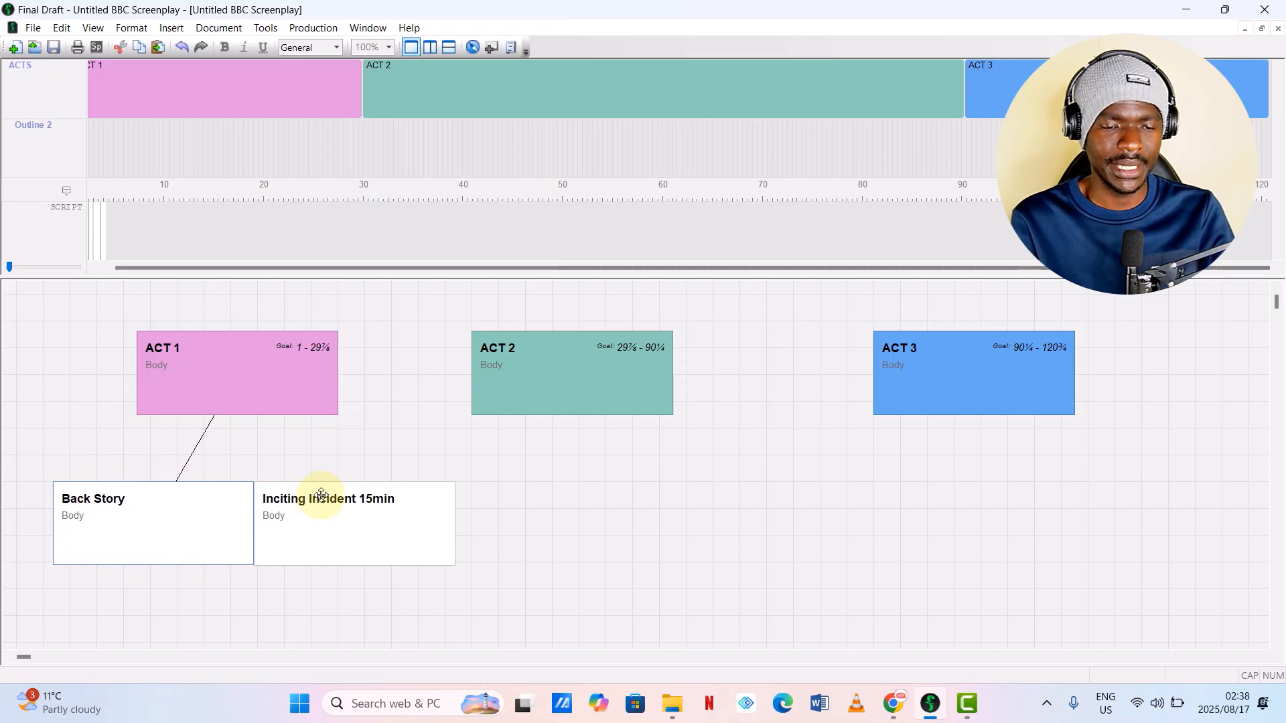
{"action": "left_click_drag", "start_coordinate": [315, 494], "coordinate": [279, 401]}
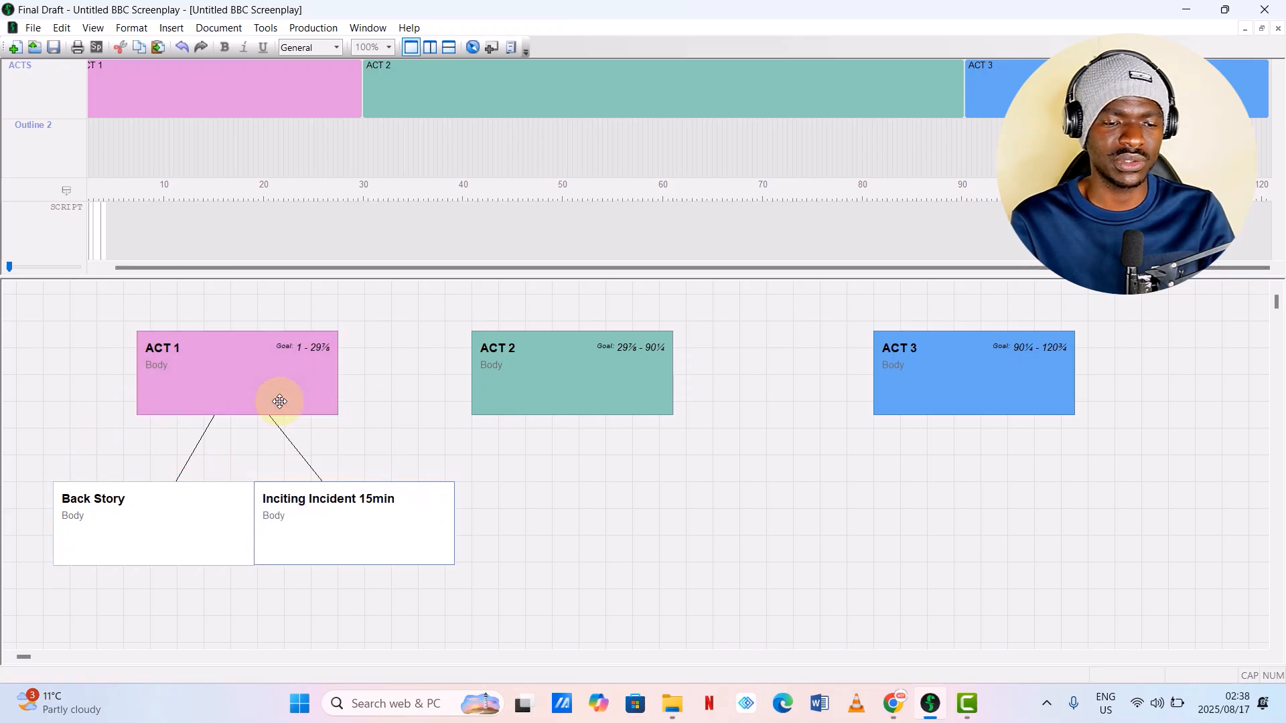
Place the Back Story beat in the Outline 2 lane beneath the start of ACT 1, covering pages 1¼ to 4¼.
{"action": "left_click", "coordinate": [141, 511]}
{"action": "mouse_move", "coordinate": [110, 275]}
{"action": "left_mouse_down"}
{"action": "mouse_move", "coordinate": [115, 123]}
{"action": "mouse_move", "coordinate": [89, 145]}
{"action": "mouse_move", "coordinate": [120, 142]}
{"action": "mouse_move", "coordinate": [106, 133]}
{"action": "left_mouse_up"}
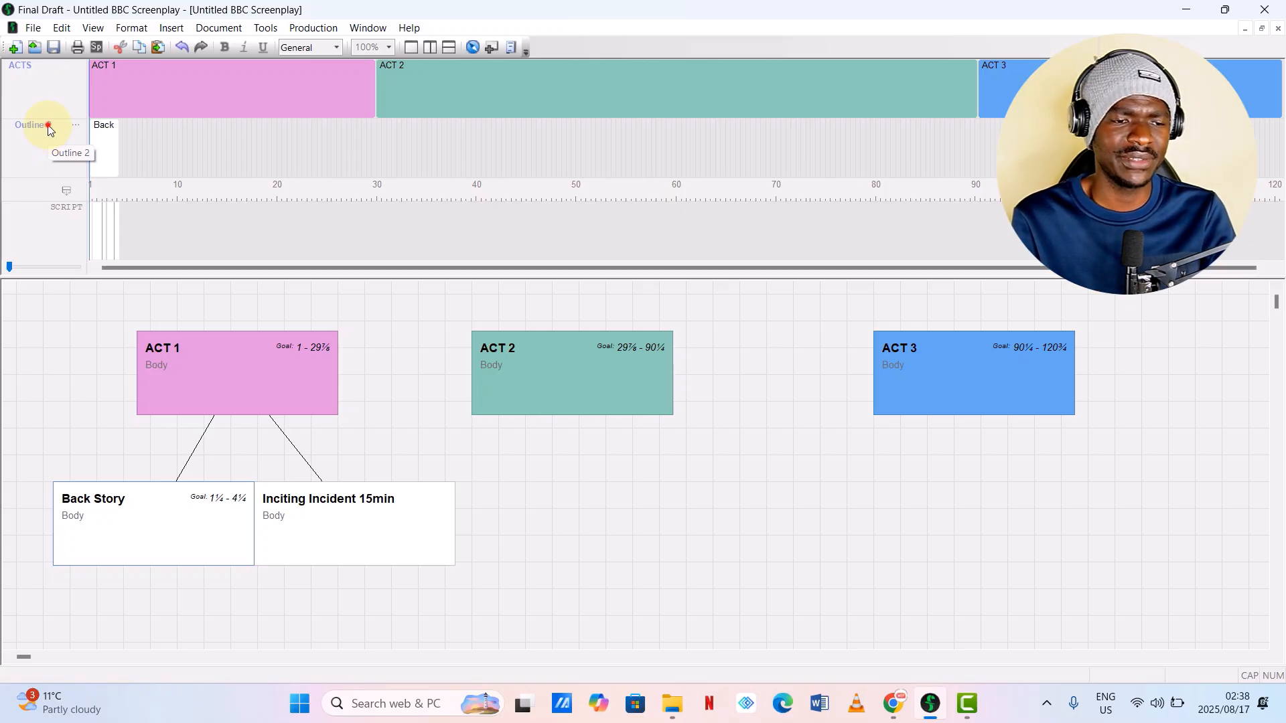
Rename the Outline 2 lane with the lead character's first name followed by ARC.
{"action": "left_click", "coordinate": [78, 124]}
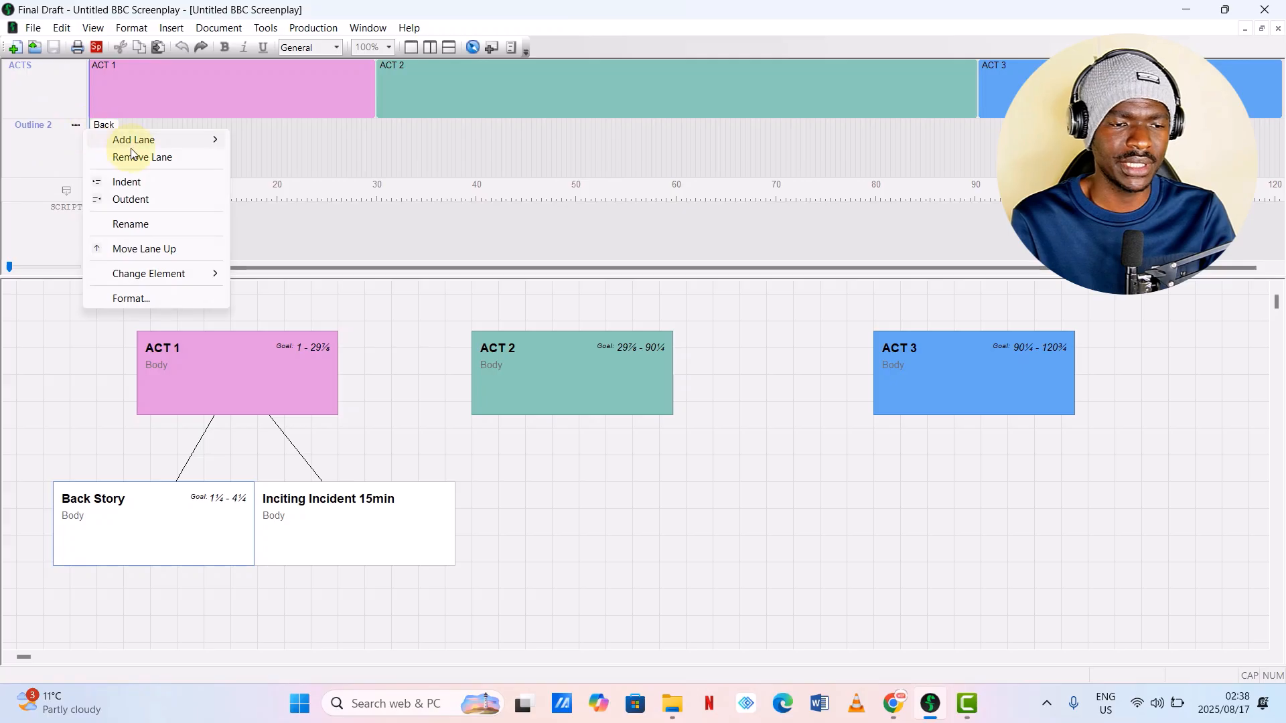
{"action": "left_click", "coordinate": [132, 227]}
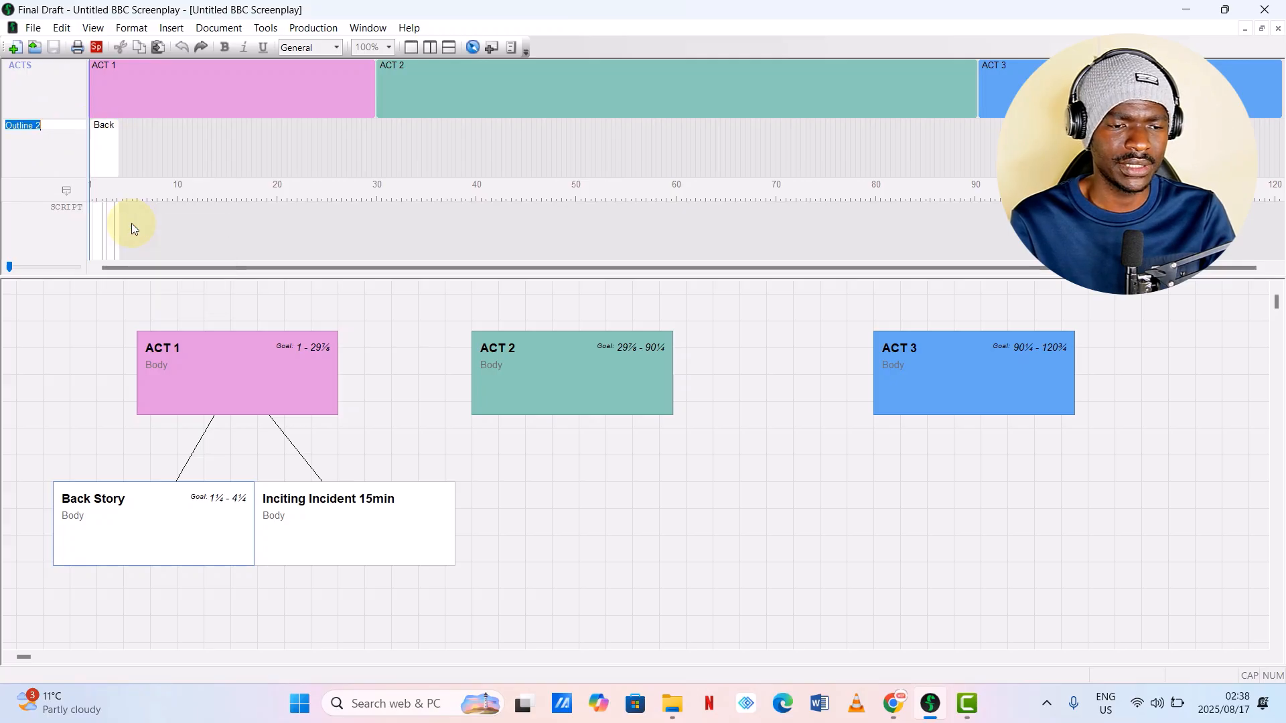
{"action": "type", "text": "Matthew"}
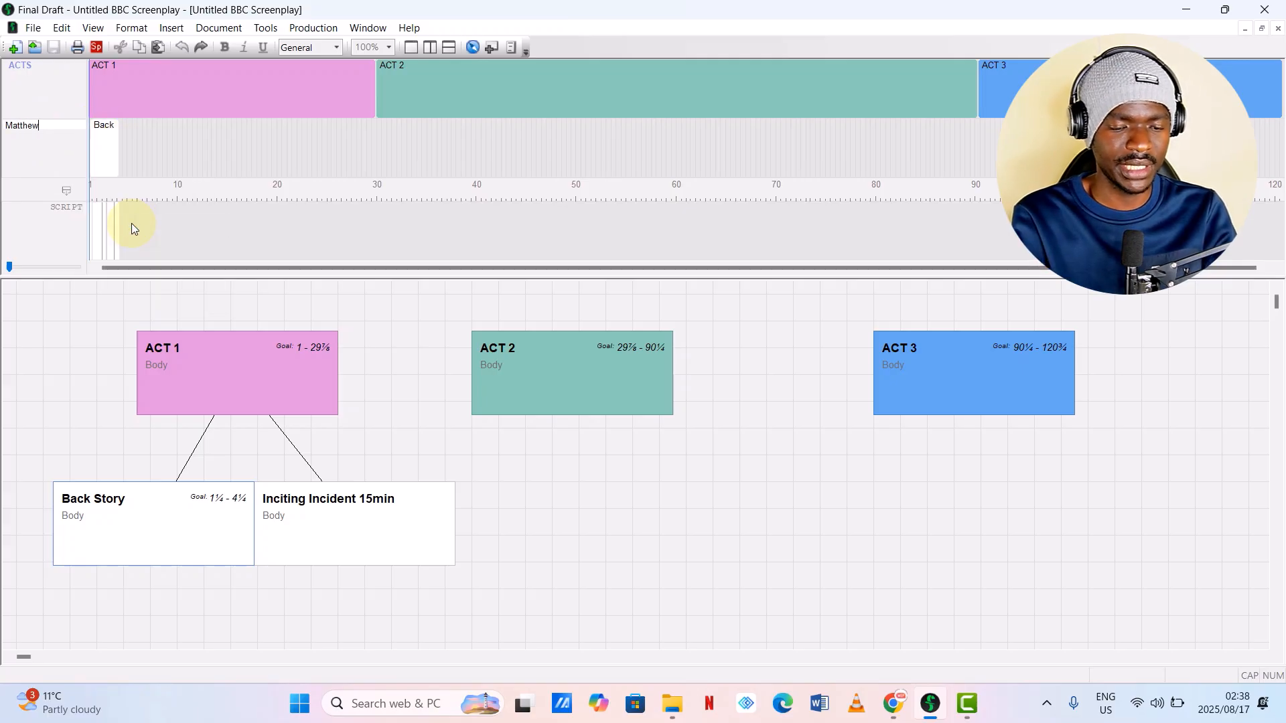
{"action": "left_click", "coordinate": [33, 148]}
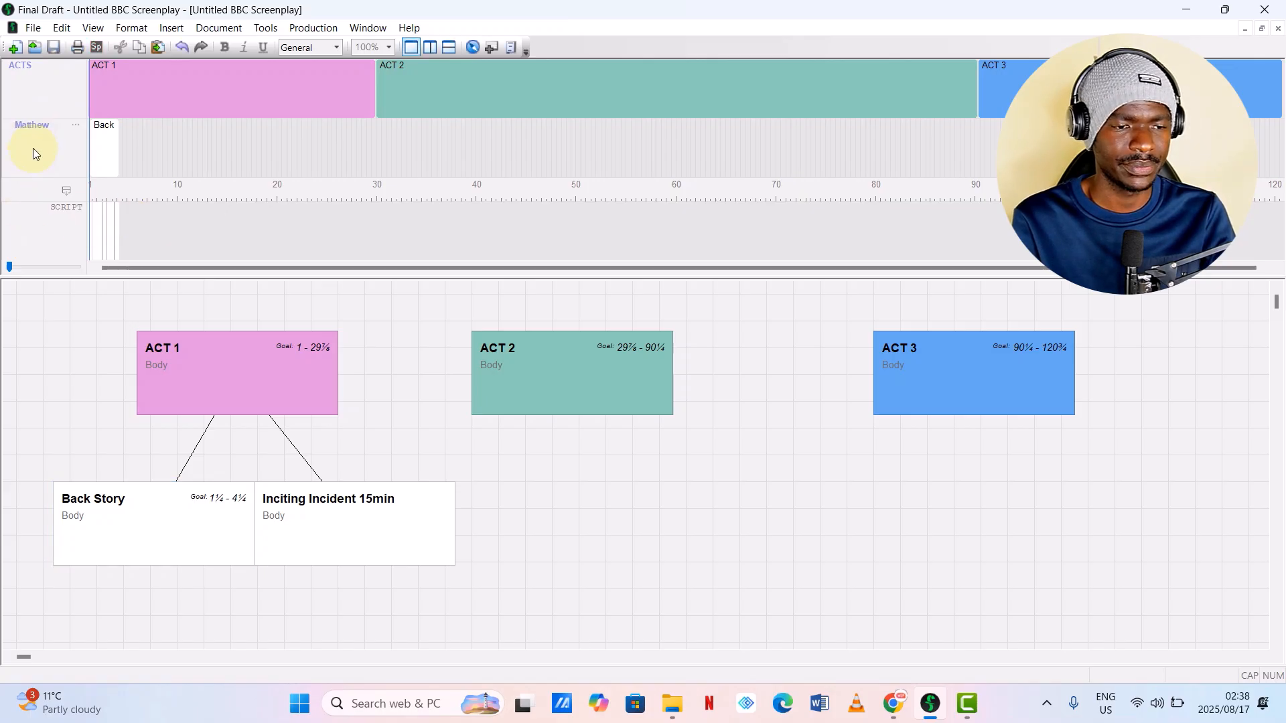
{"action": "left_click", "coordinate": [74, 126]}
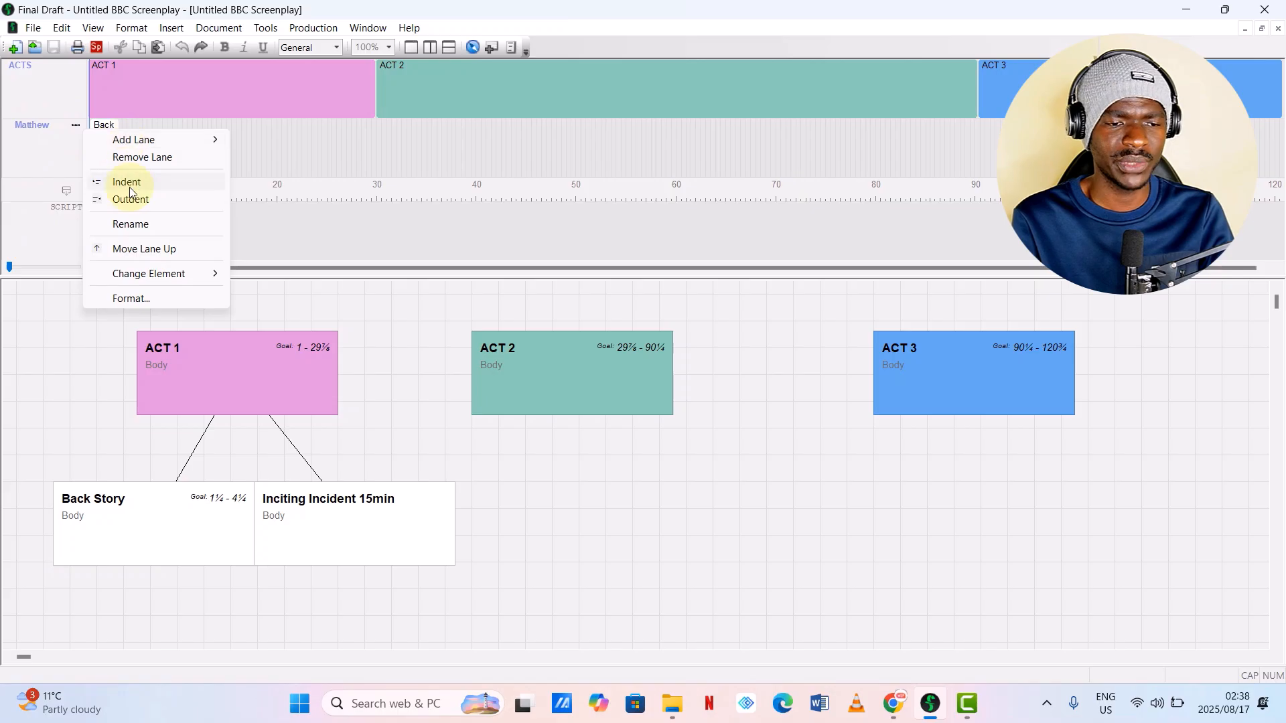
{"action": "left_click", "coordinate": [128, 223]}
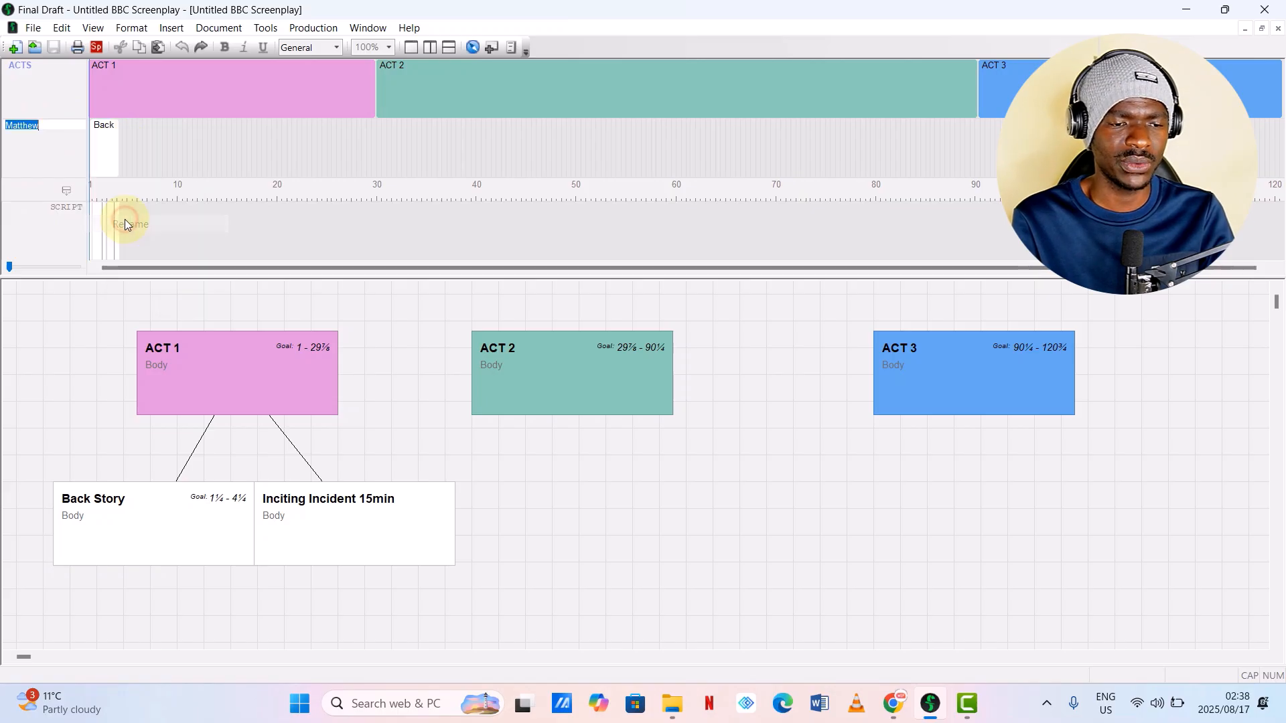
{"action": "left_click", "coordinate": [53, 128]}
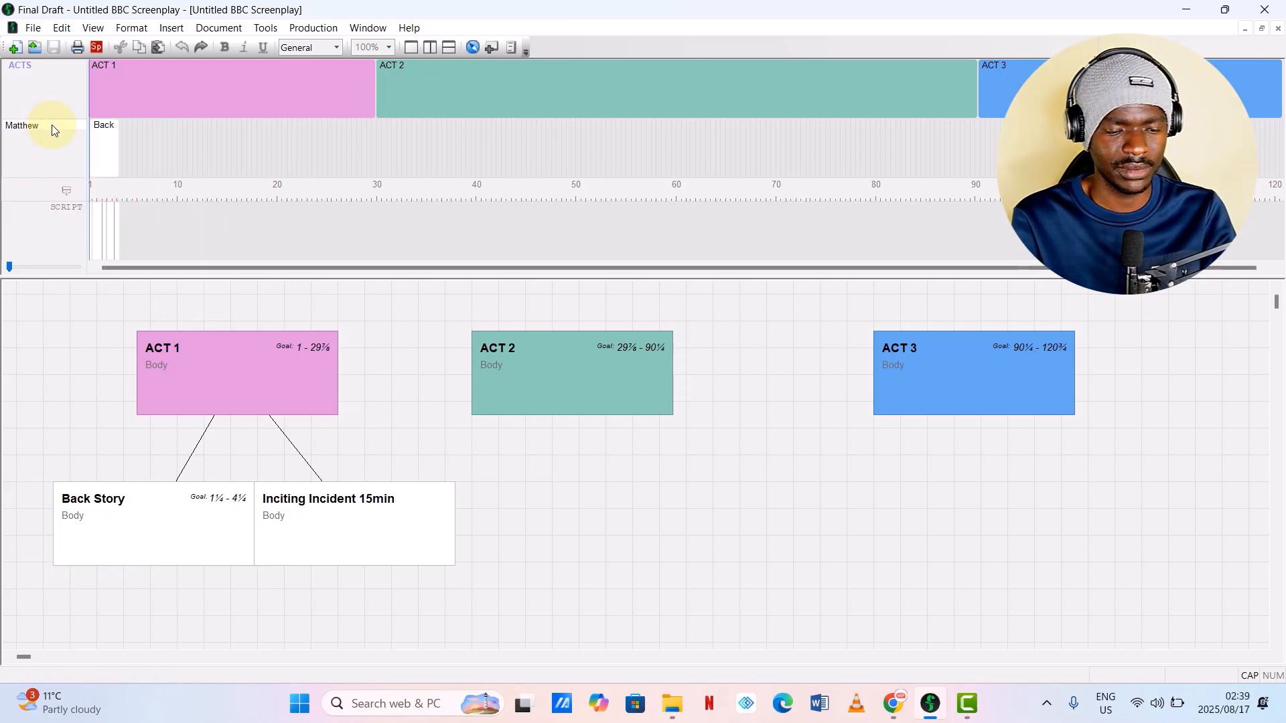
{"action": "type", "text": "ARCH"}
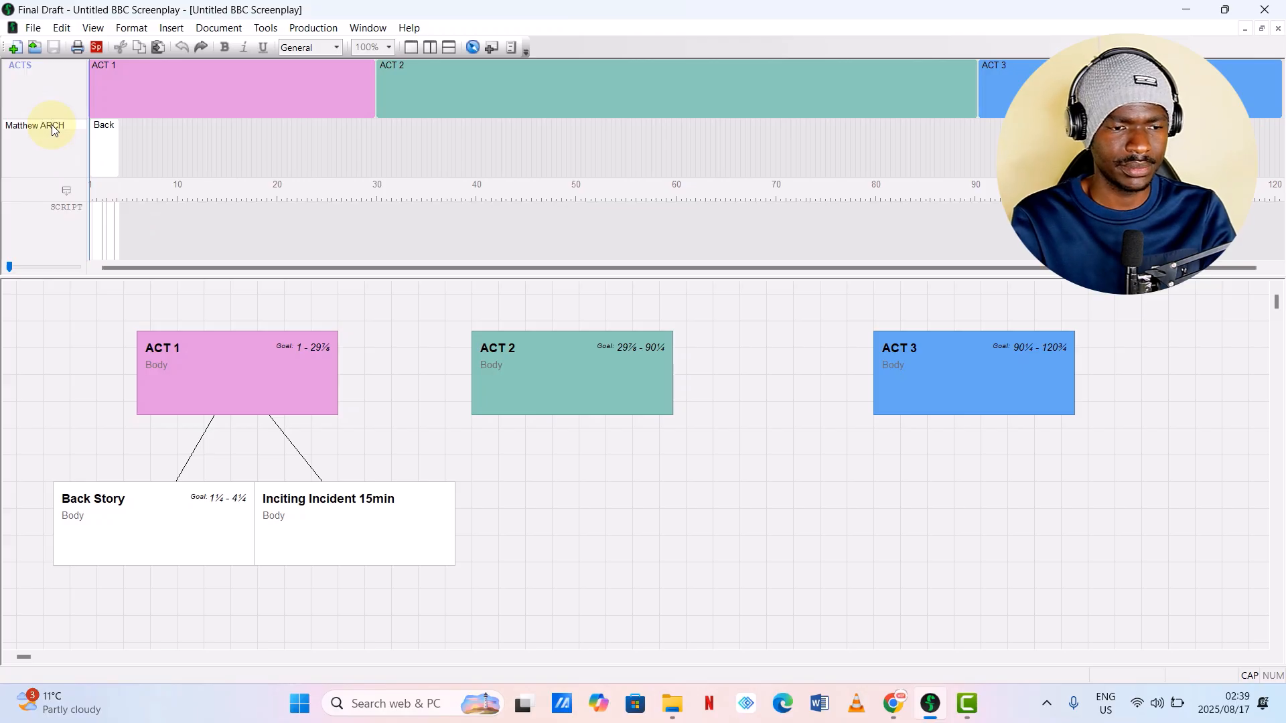
{"action": "key", "text": "Return"}
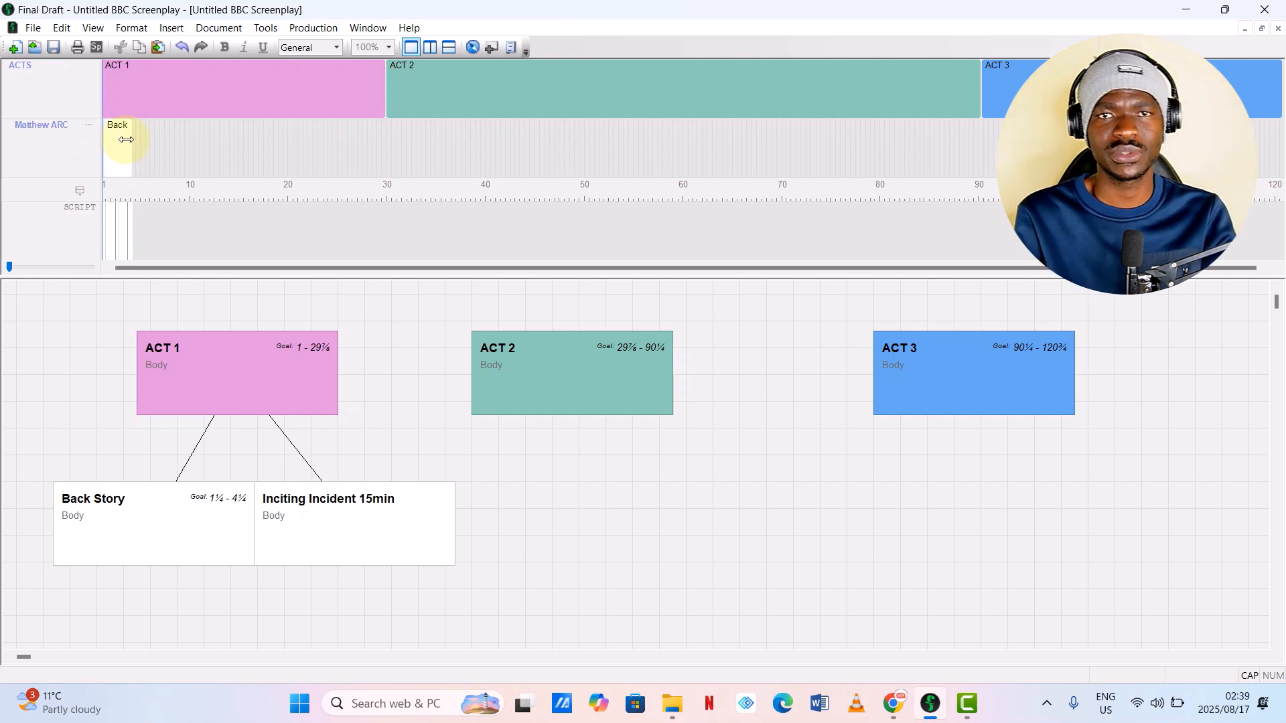
Colour the Inciting Incident 15min beat yellow on the Beat Board.
{"action": "right_click", "coordinate": [328, 496]}
{"action": "left_click", "coordinate": [309, 501]}
{"action": "right_click", "coordinate": [310, 501]}
{"action": "left_click", "coordinate": [461, 430]}
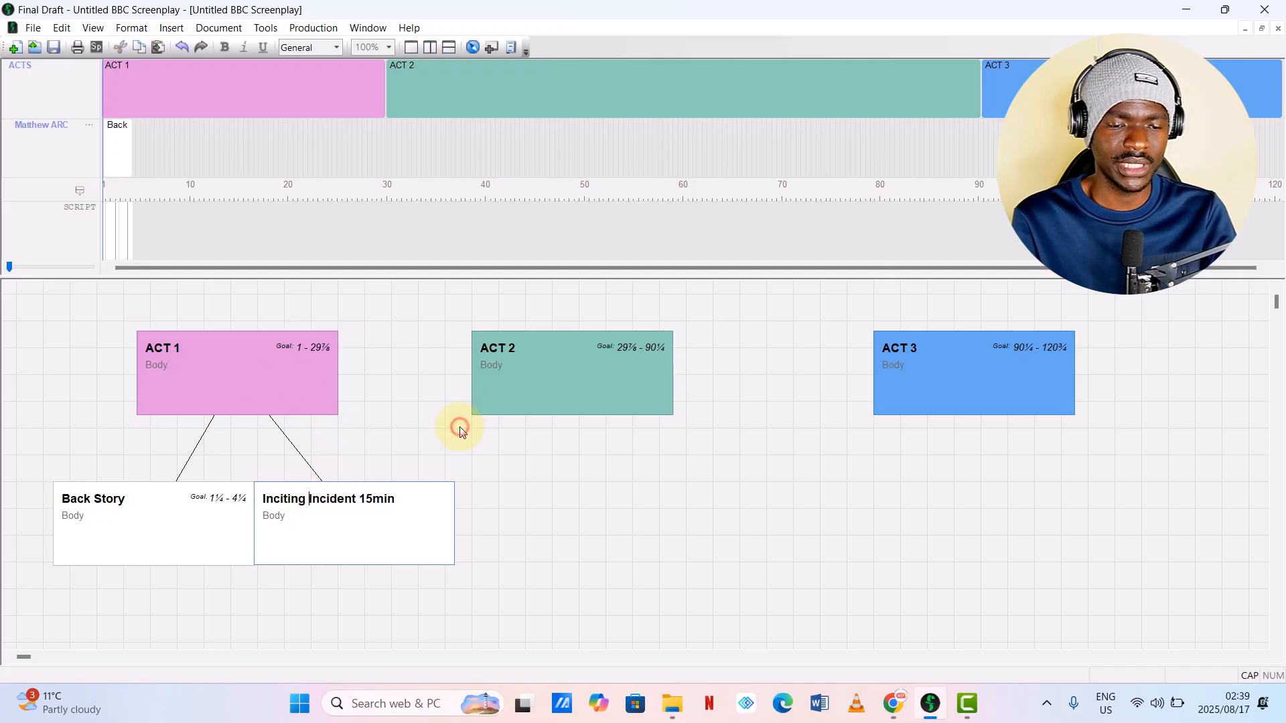
{"action": "right_click", "coordinate": [329, 487]}
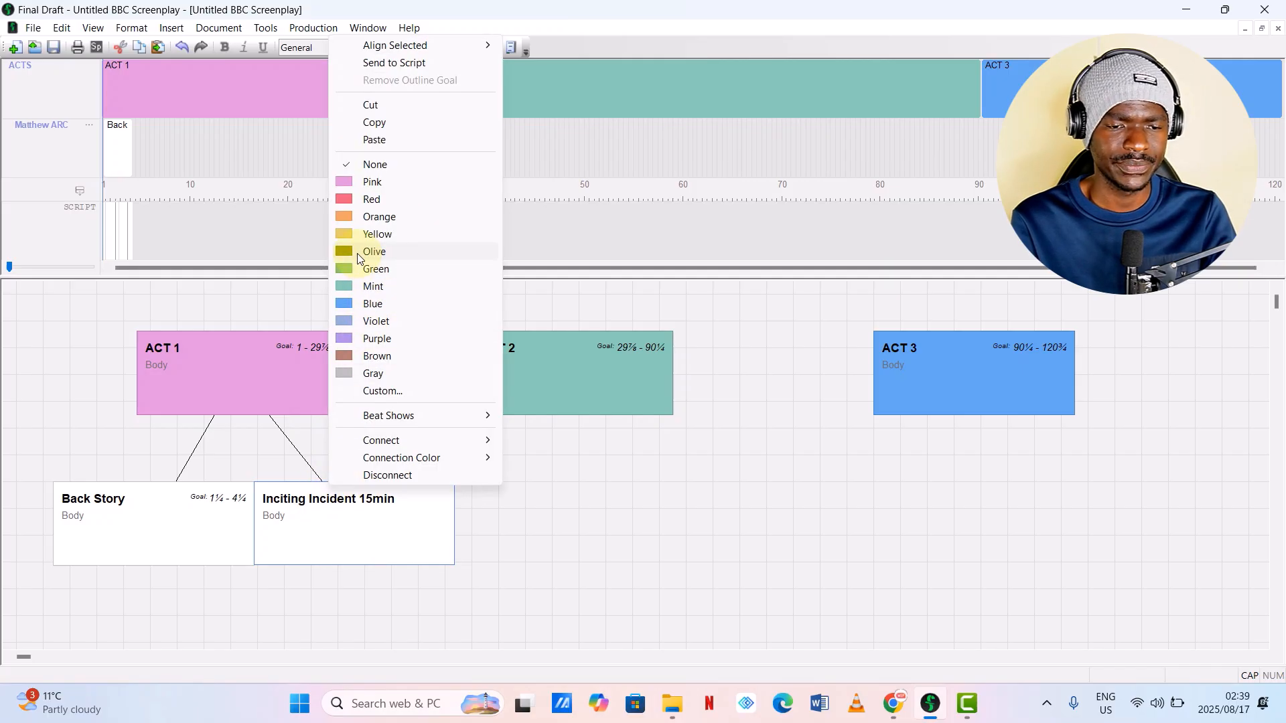
{"action": "left_click", "coordinate": [355, 233]}
{"action": "left_click", "coordinate": [315, 516]}
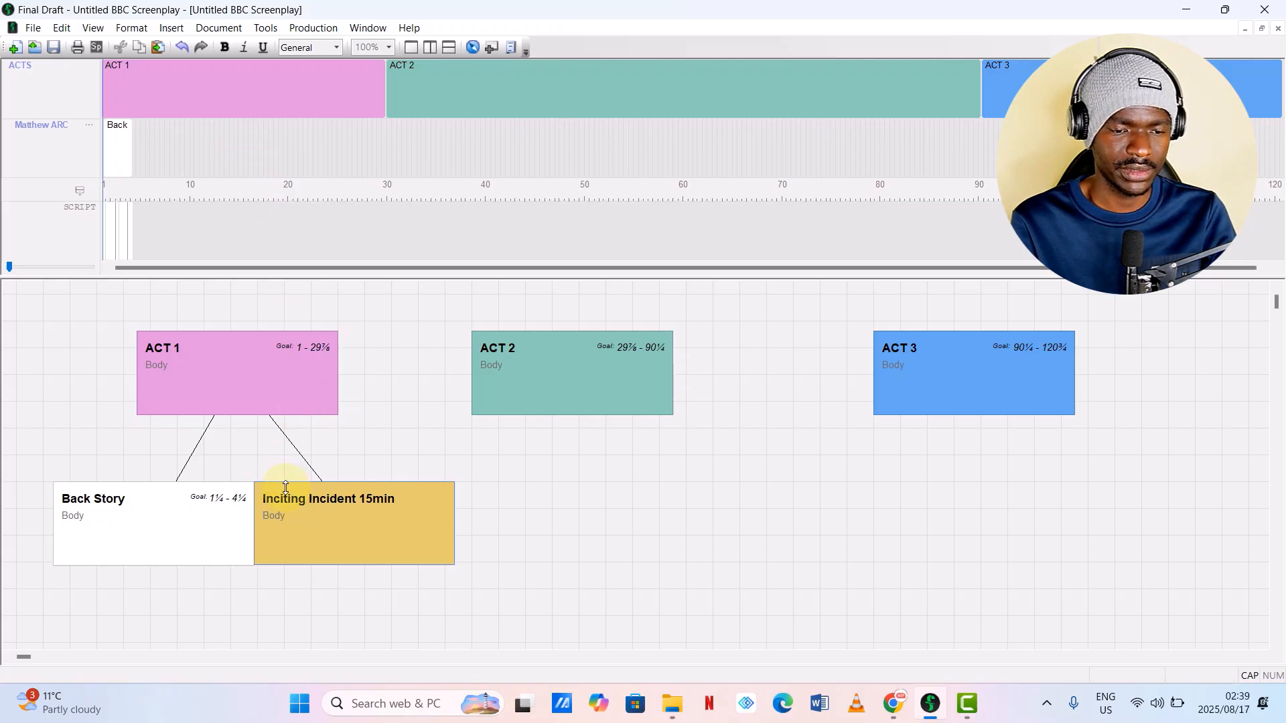
Place the Inciting Incident 15min beat in the character's ARC lane beneath ACT 1, covering pages 15 to 18⅞.
{"action": "left_click_drag", "start_coordinate": [299, 486], "coordinate": [266, 247]}
{"action": "left_click_drag", "start_coordinate": [237, 158], "coordinate": [238, 156]}
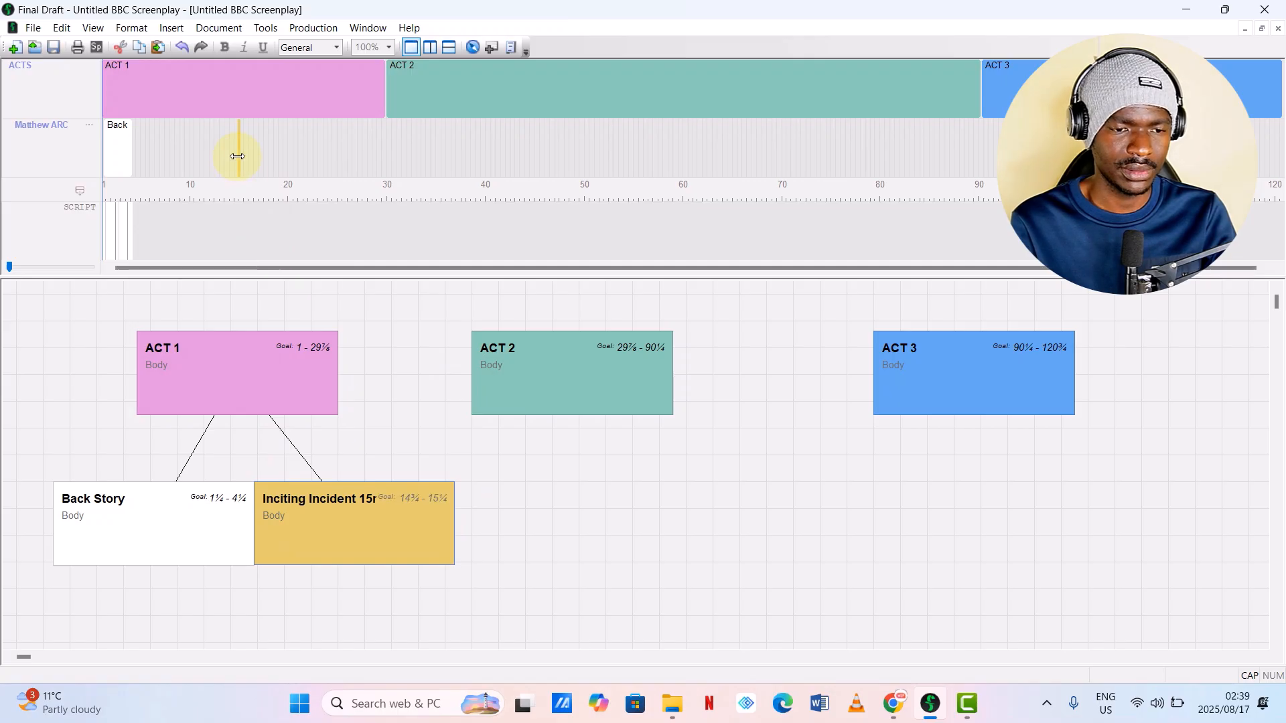
{"action": "left_click", "coordinate": [182, 143]}
{"action": "key", "text": "ctrl+z"}
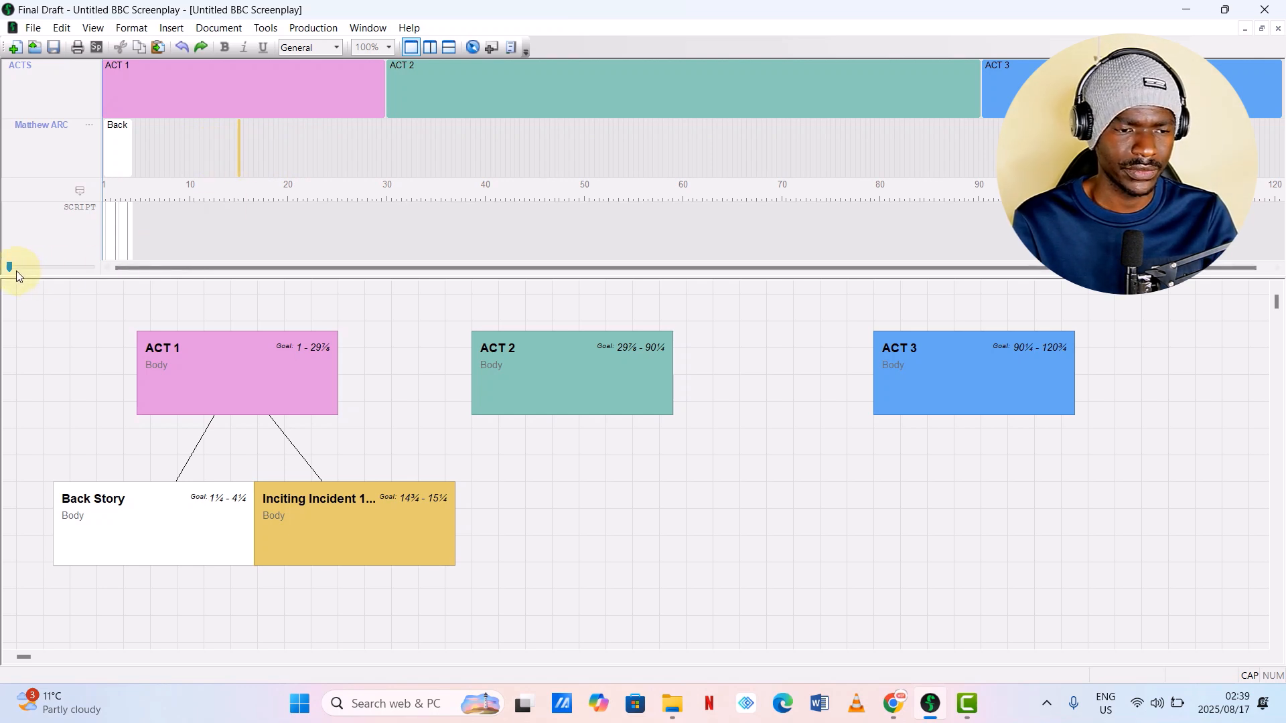
{"action": "left_click_drag", "start_coordinate": [10, 268], "coordinate": [23, 268]}
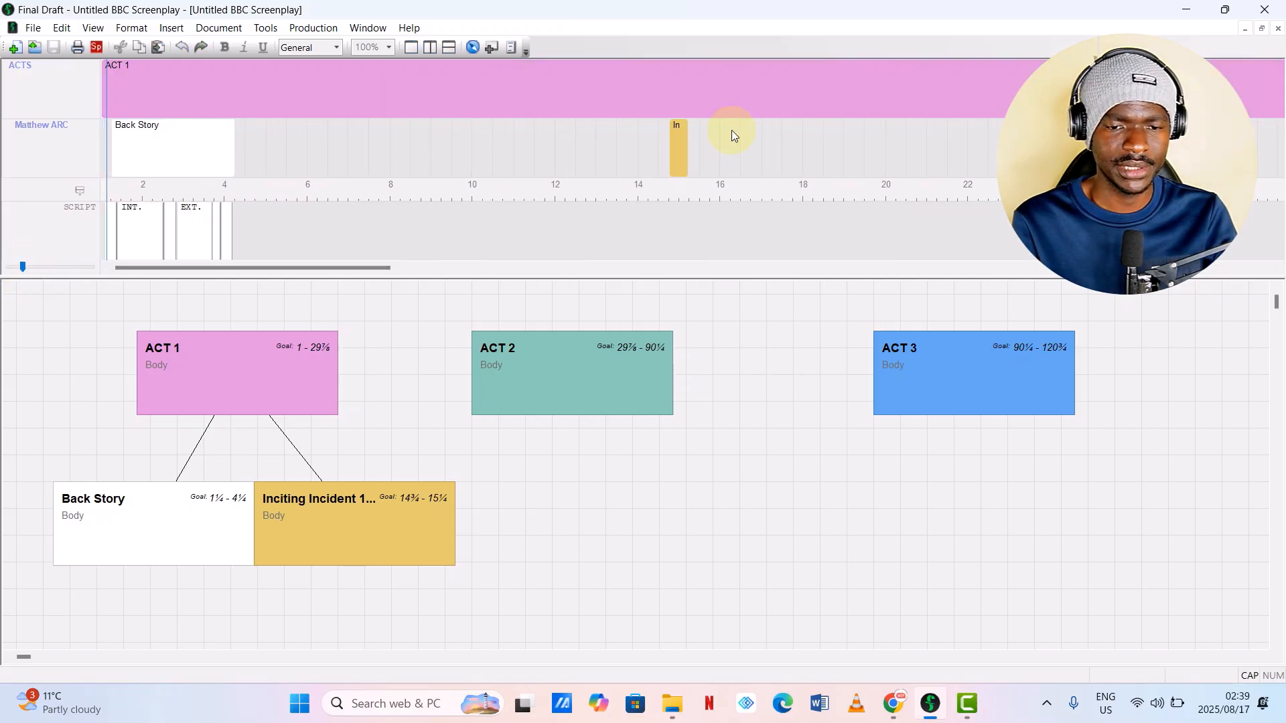
{"action": "left_click_drag", "start_coordinate": [688, 144], "coordinate": [766, 149]}
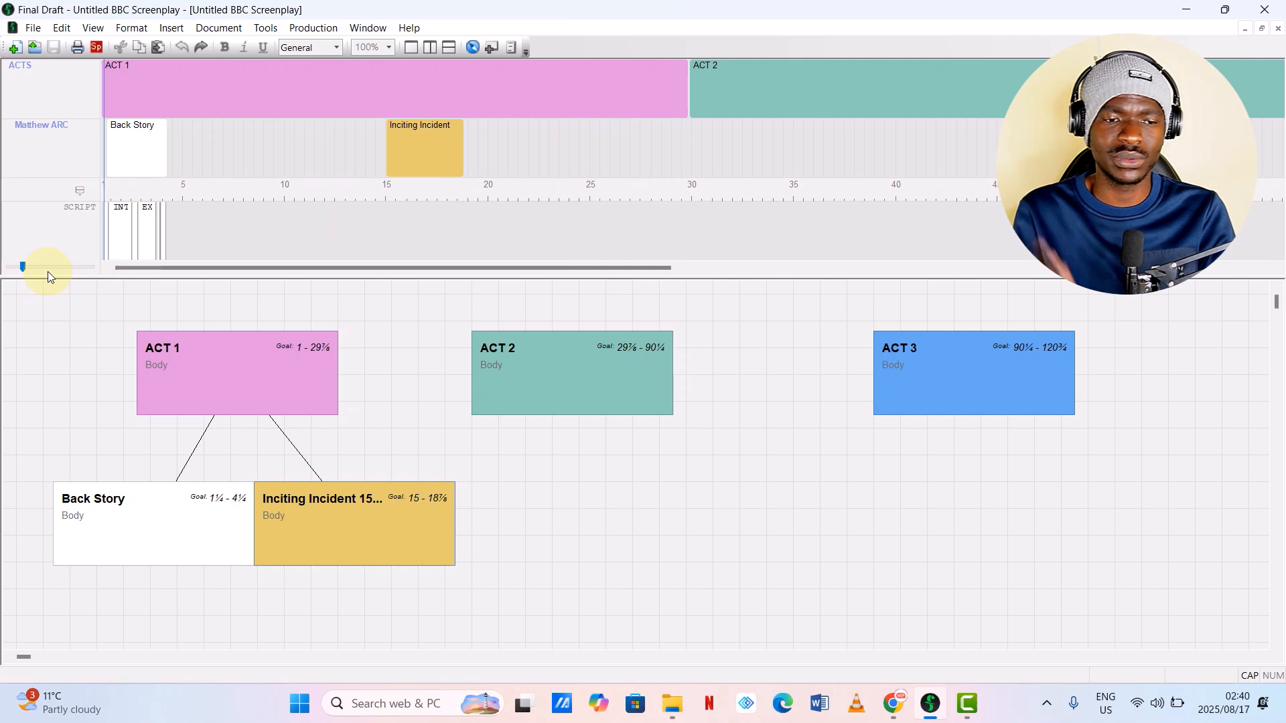
Shorten ACT 2 in the ACTS lane so that it starts at page 63.
{"action": "scroll", "coordinate": [517, 118], "scroll_direction": "down", "scroll_amount": 4}
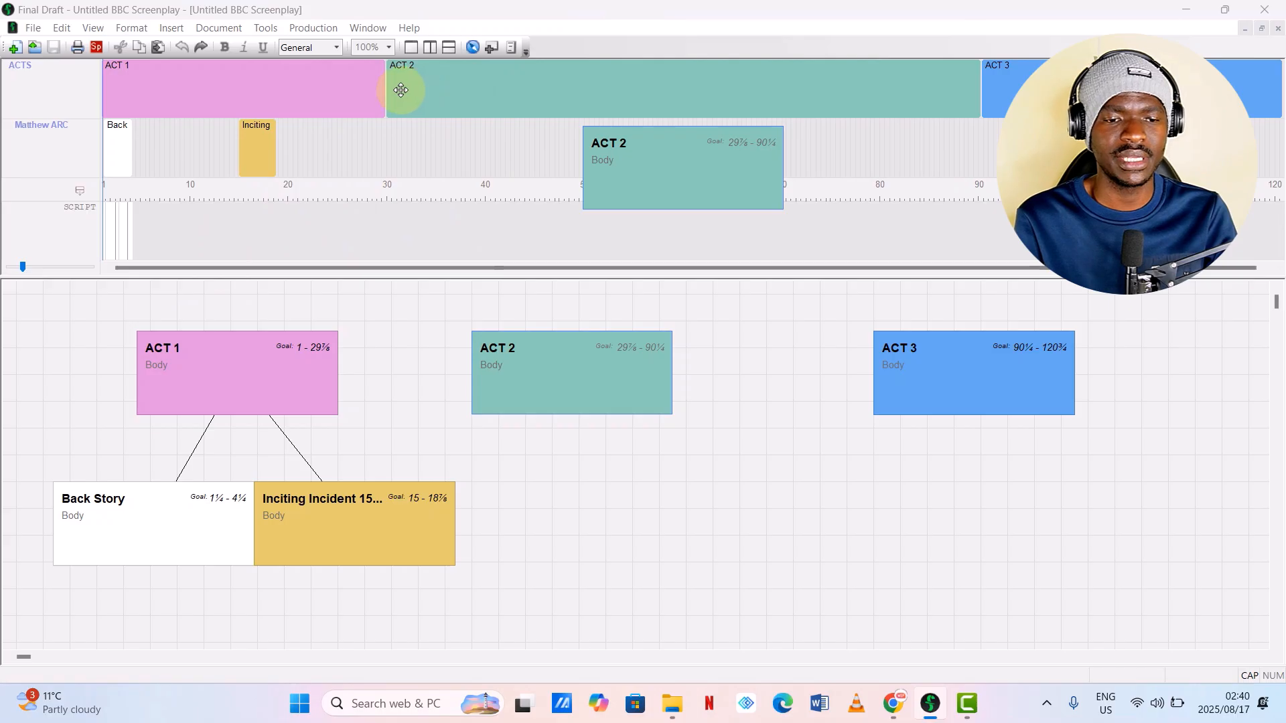
{"action": "left_click_drag", "start_coordinate": [390, 93], "coordinate": [713, 100]}
Try moving ACT 1 and its linked beats along the outline to start at about page 17, and undo the move.
{"action": "left_click", "coordinate": [365, 82]}
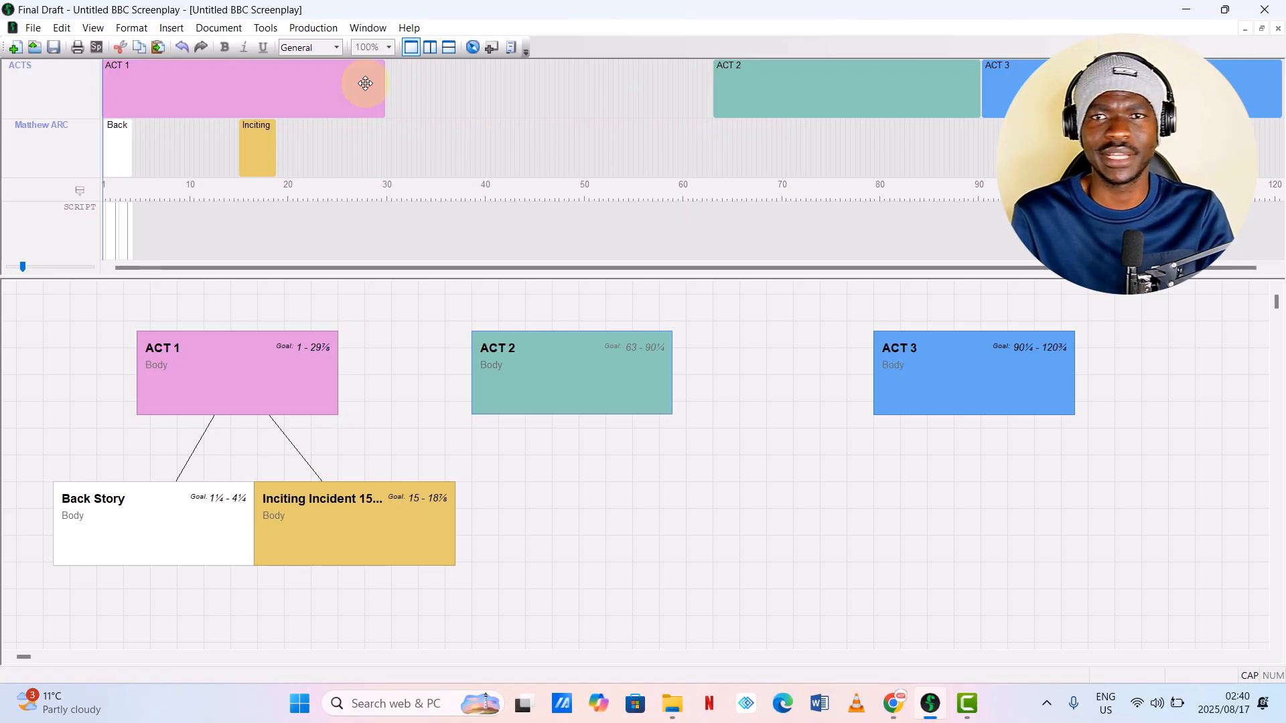
{"action": "left_click_drag", "start_coordinate": [365, 83], "coordinate": [407, 89]}
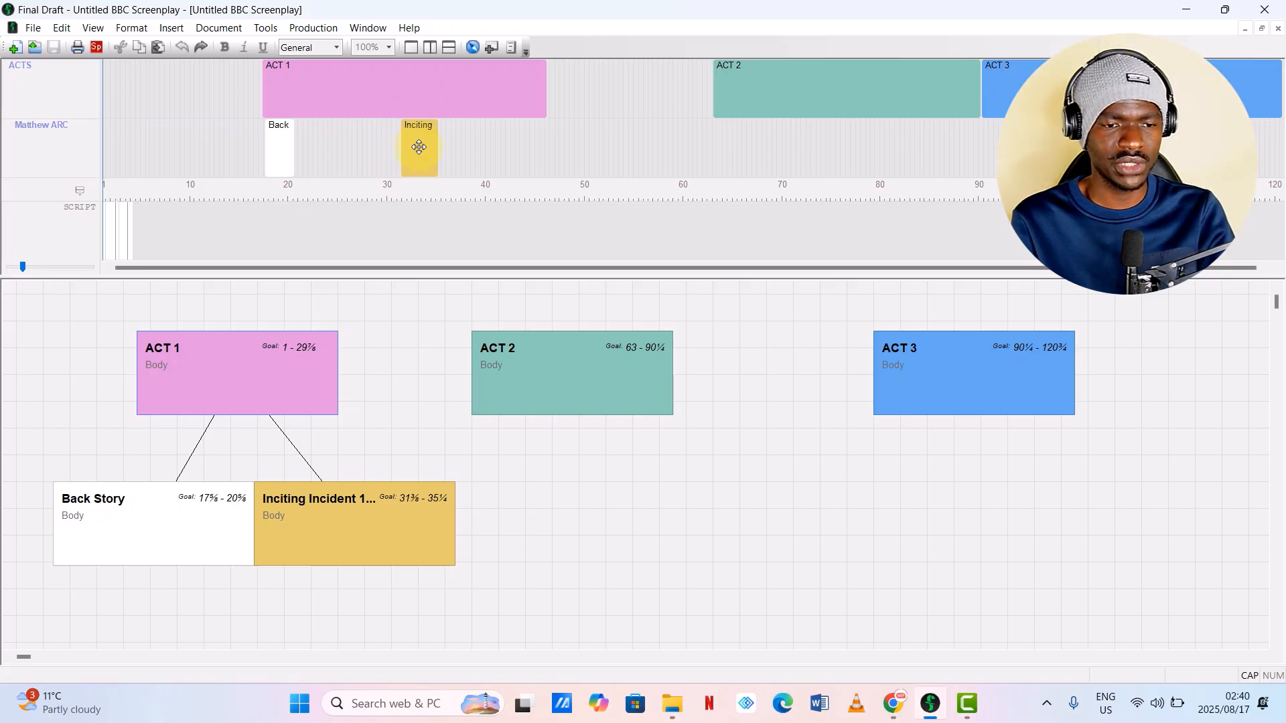
{"action": "left_click", "coordinate": [371, 339]}
{"action": "key", "text": "ctrl+z"}
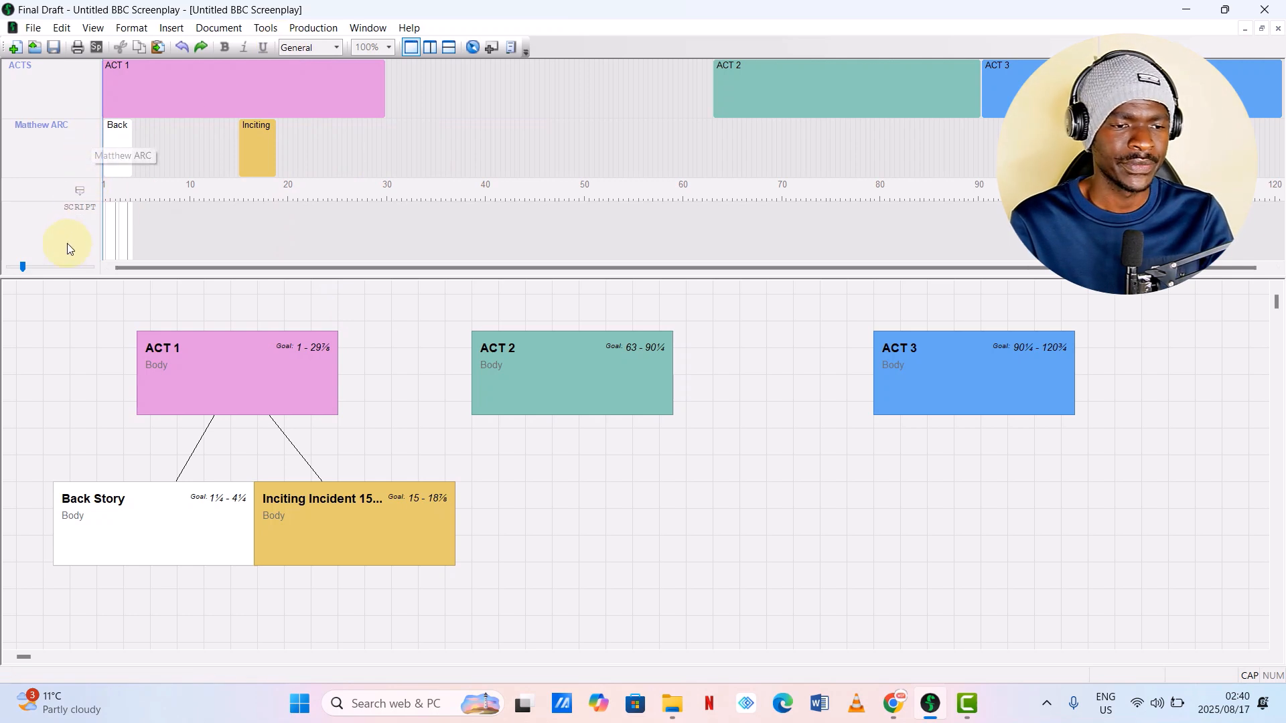
Add an Outline 3 lane below the character's ARC lane and rename it Setups - Payoff.
{"action": "right_click", "coordinate": [66, 154]}
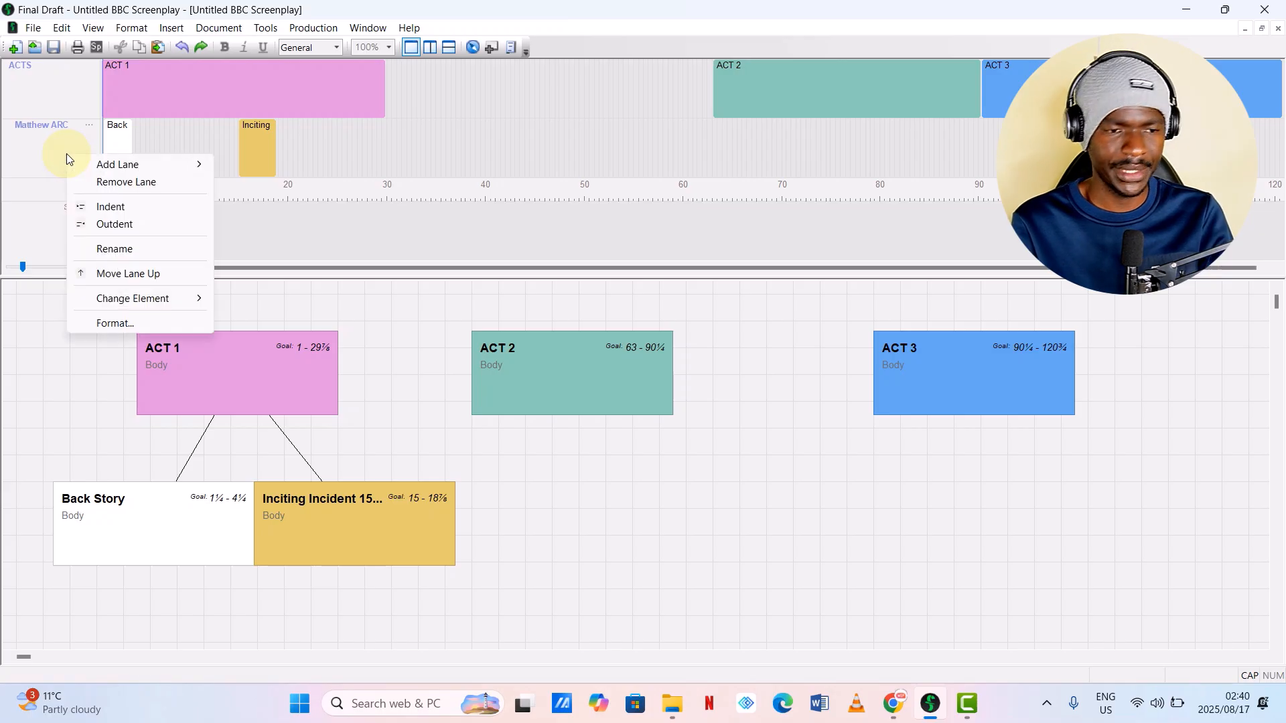
{"action": "mouse_move", "coordinate": [132, 169]}
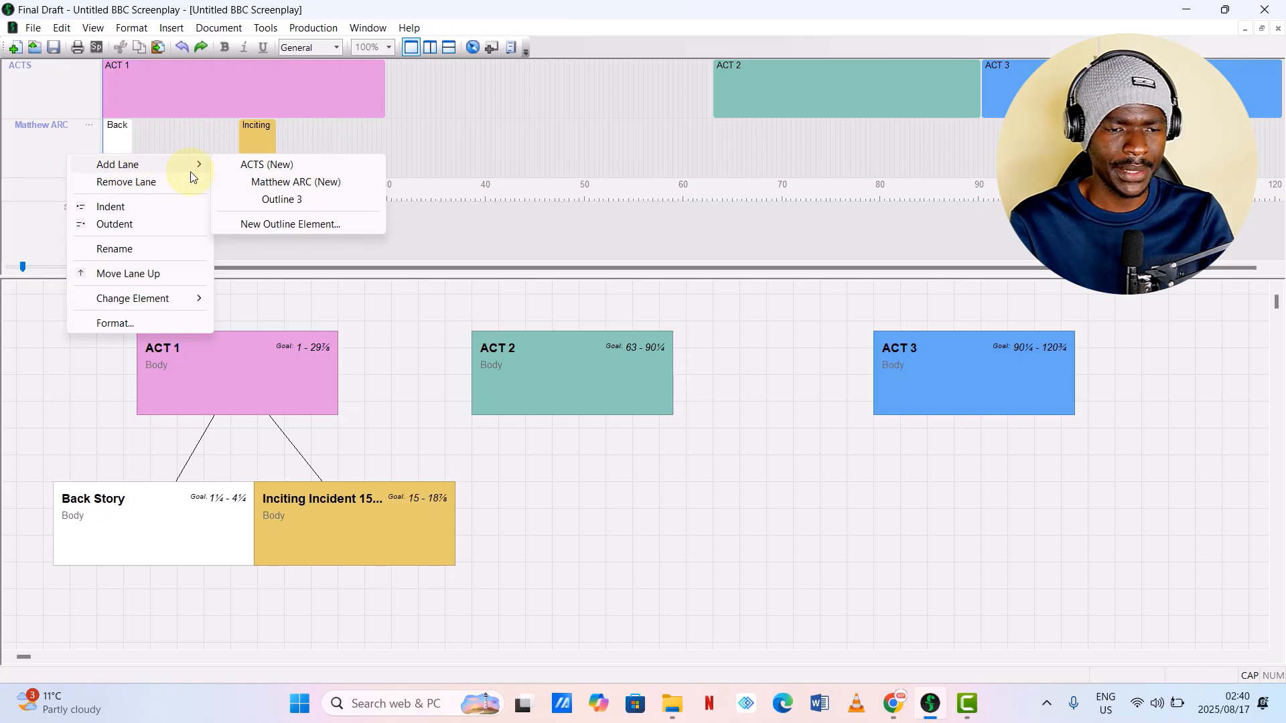
{"action": "left_click", "coordinate": [275, 200]}
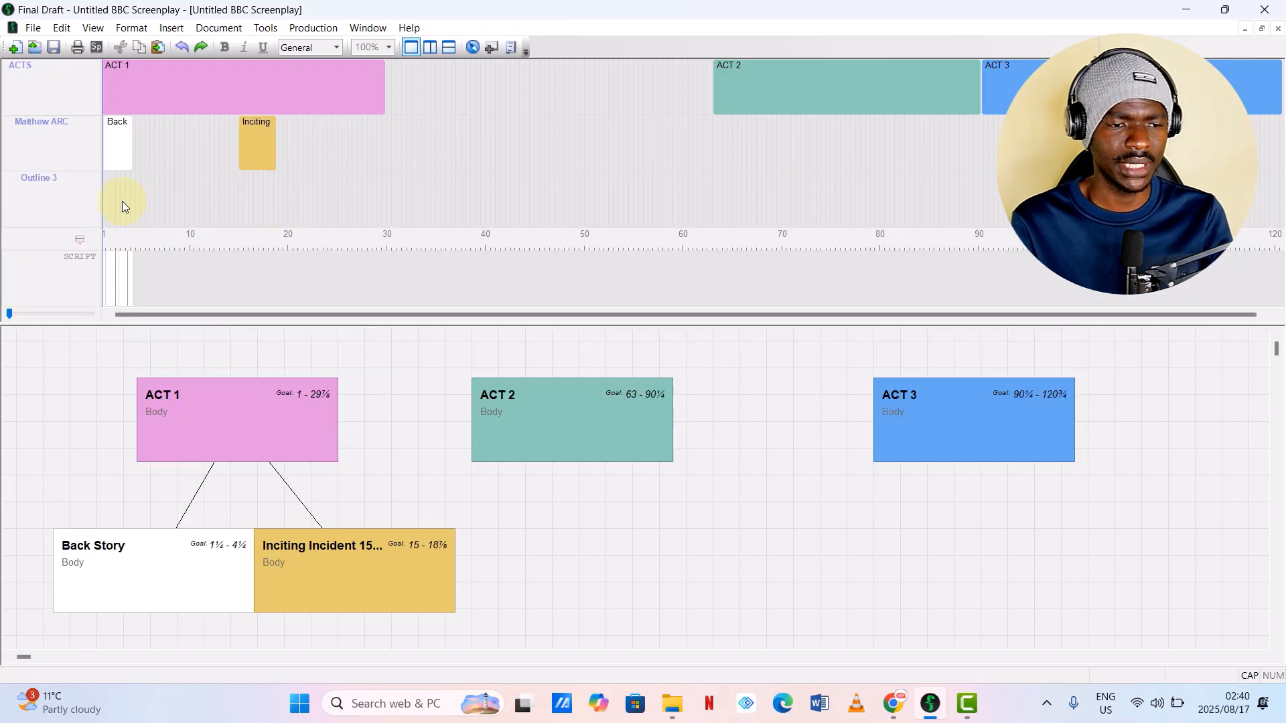
{"action": "double_click", "coordinate": [56, 176]}
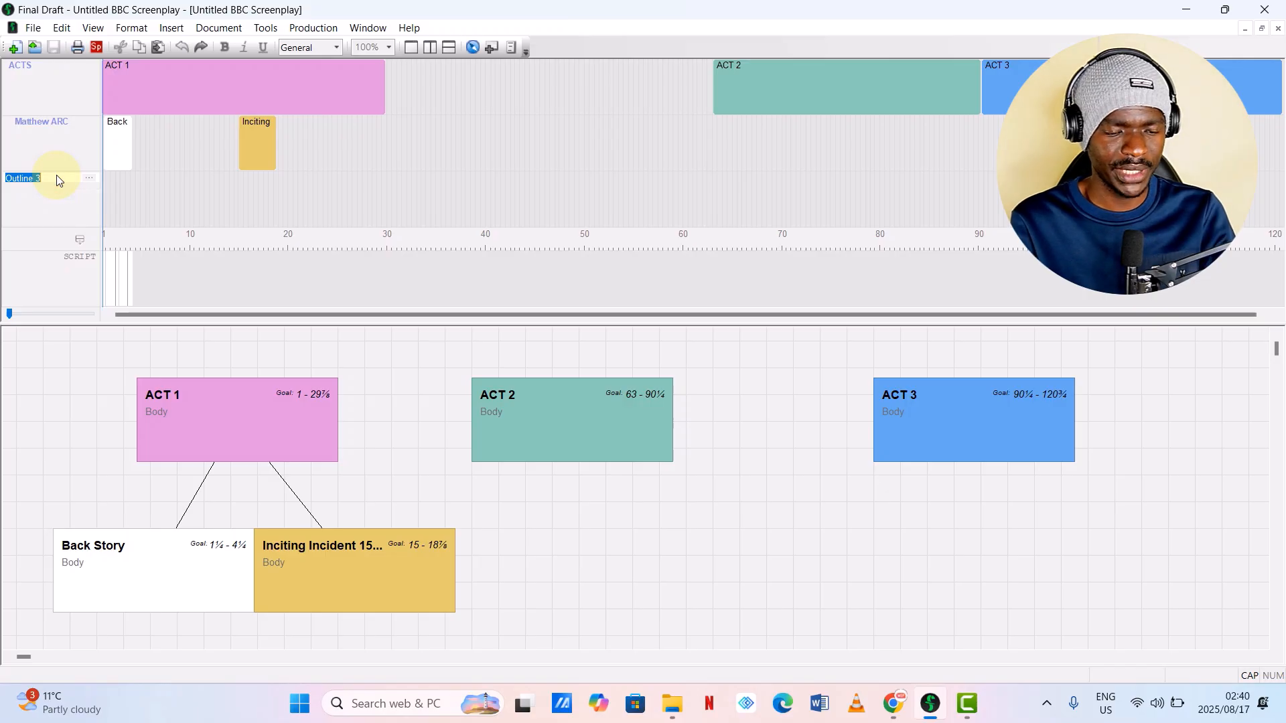
{"action": "type", "text": "Setups"}
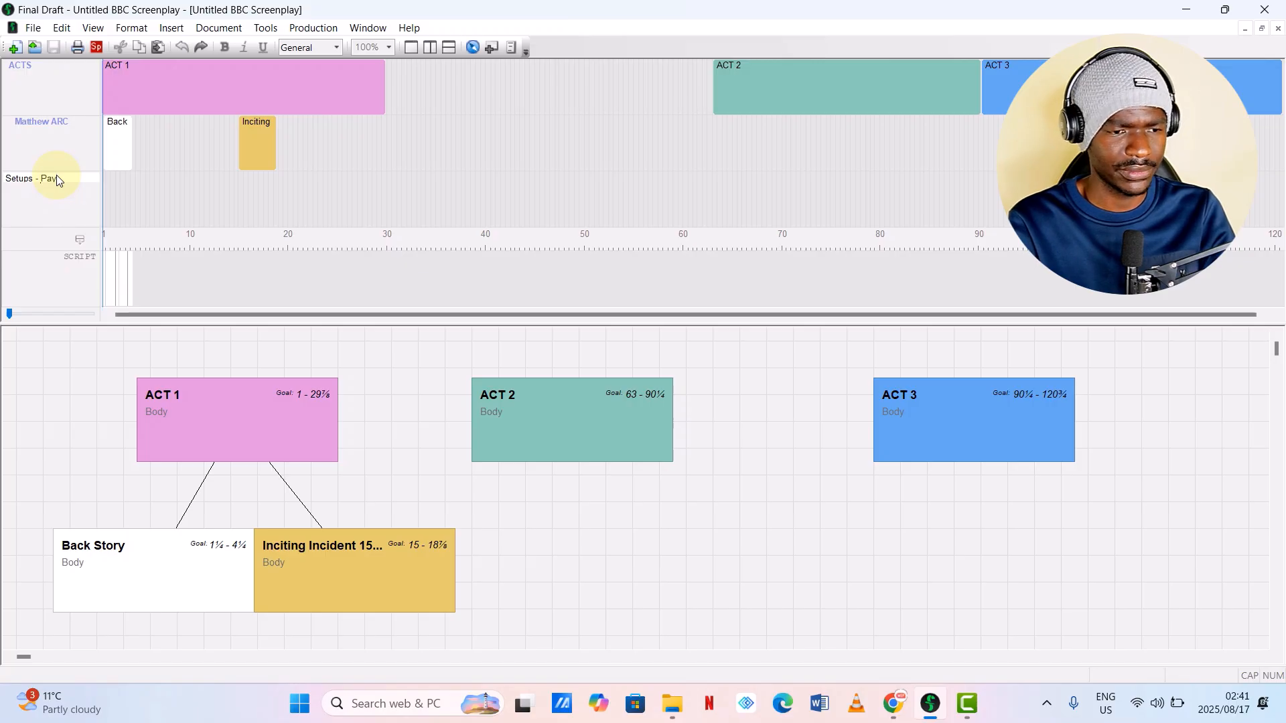
{"action": "type", "text": "- Payoff"}
{"action": "key", "text": "Return"}
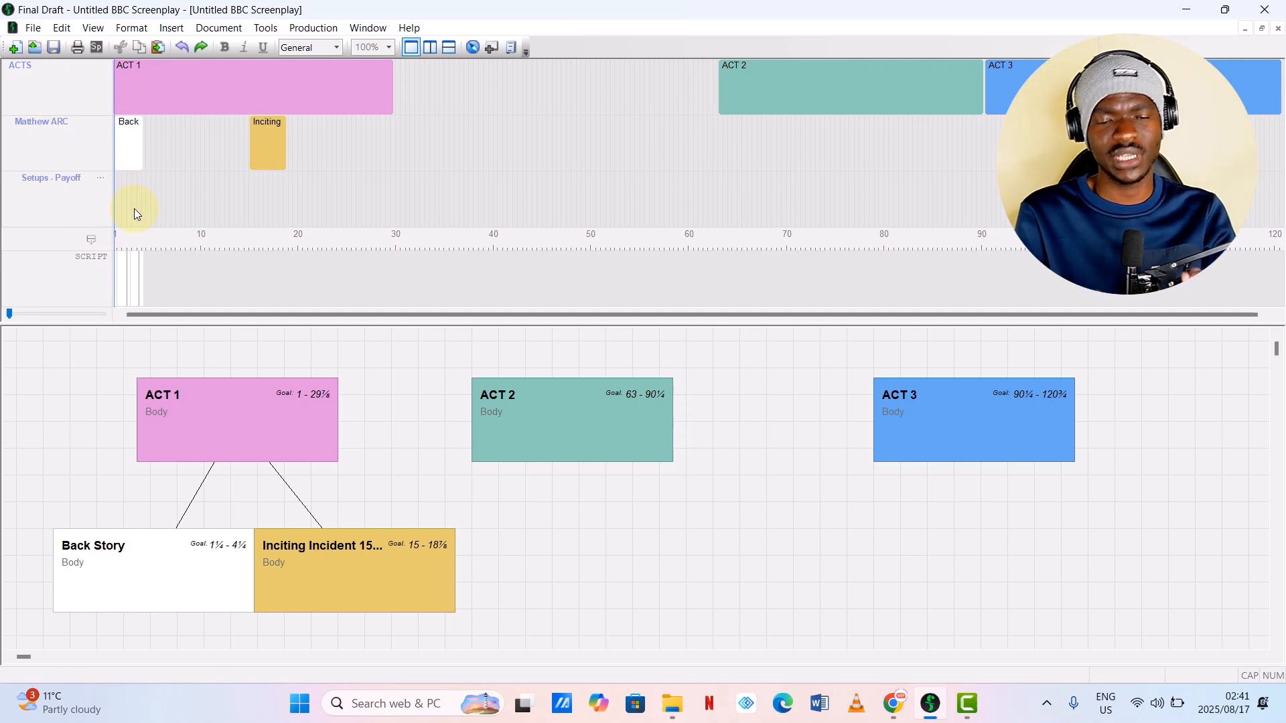
Add a beat titled Lady d on the Beat Board below ACT 2.
{"action": "double_click", "coordinate": [560, 509]}
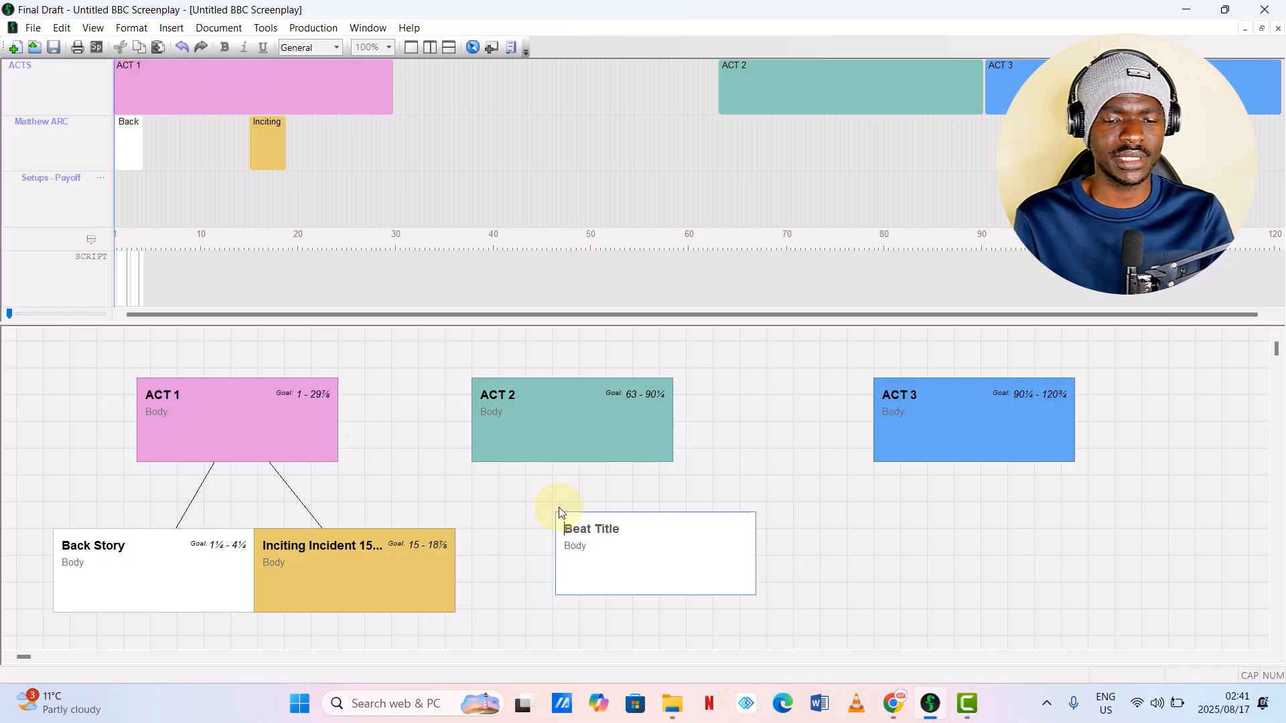
{"action": "type", "text": "Introcu"}
{"action": "key", "text": "BackSpace"}
{"action": "key", "text": "BackSpace"}
{"action": "key", "text": "BackSpace"}
{"action": "key", "text": "BackSpace"}
{"action": "key", "text": "BackSpace"}
{"action": "key", "text": "BackSpace"}
{"action": "key", "text": "BackSpace"}
{"action": "type", "text": "Lady d"}
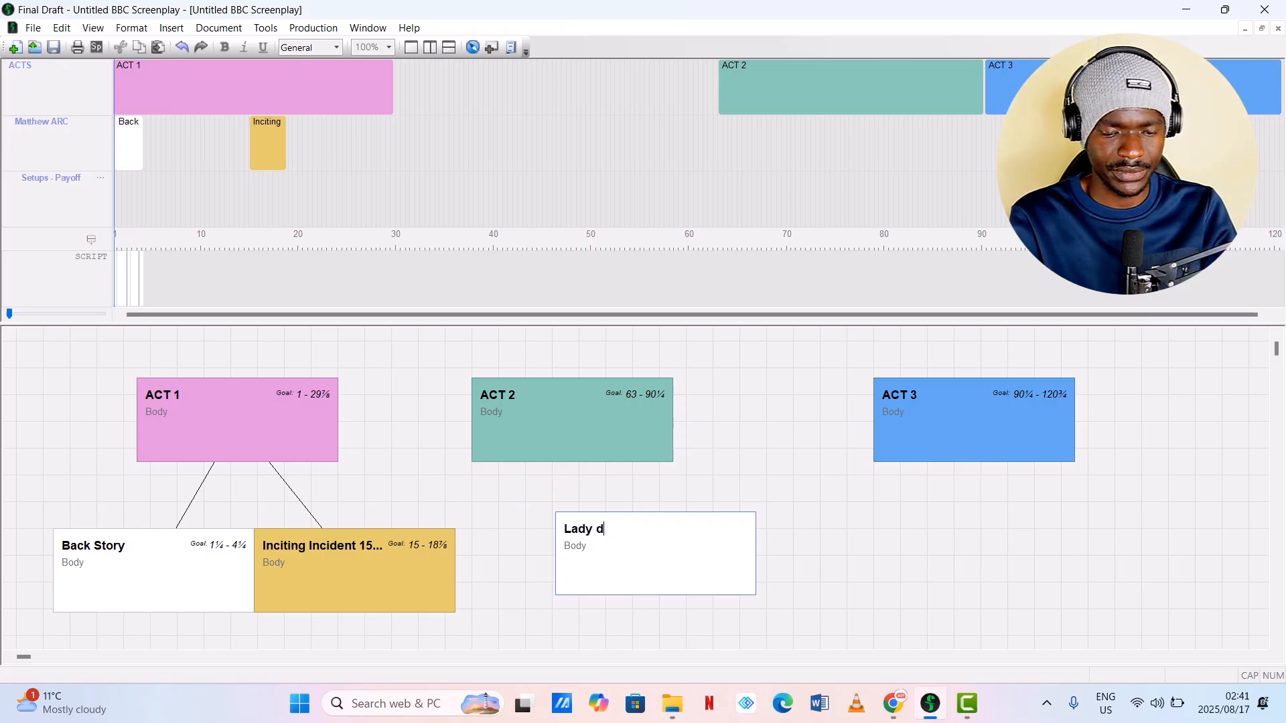
{"action": "left_click", "coordinate": [889, 555]}
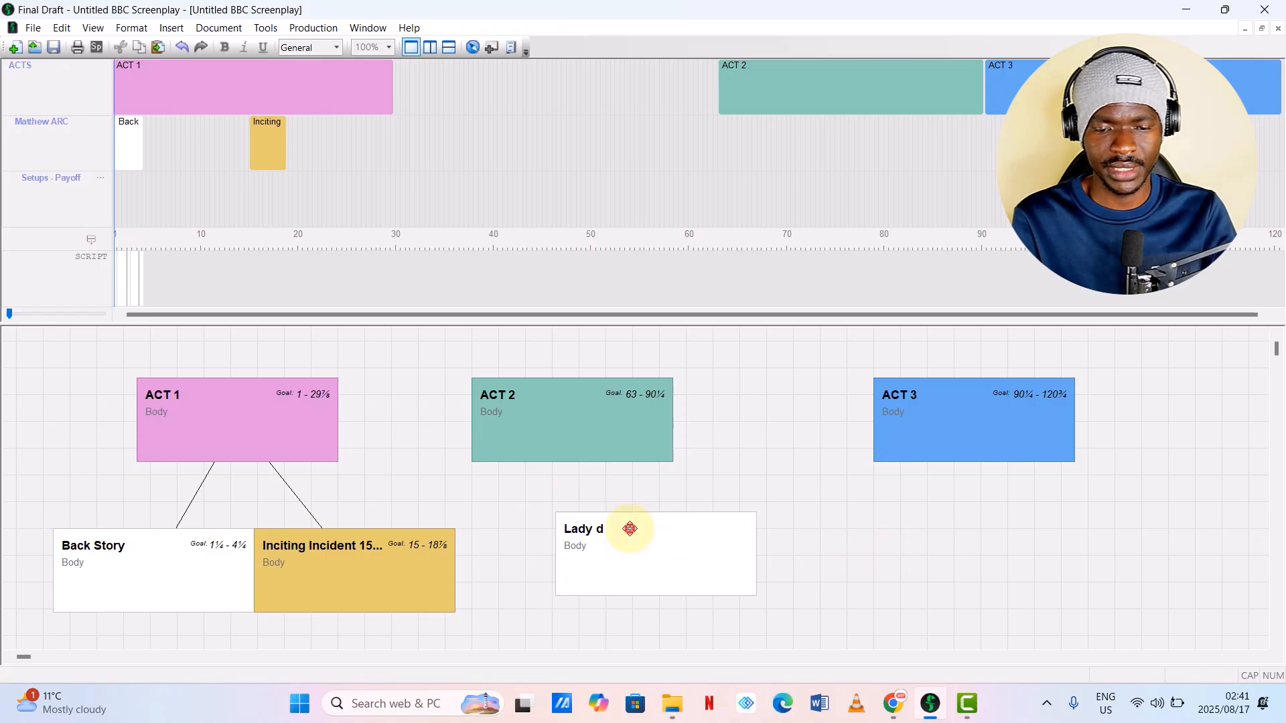
Place the Lady d beat in the Setups - Payoff lane beneath ACT 1, covering pages 8¼ to 15½.
{"action": "left_click", "coordinate": [183, 193]}
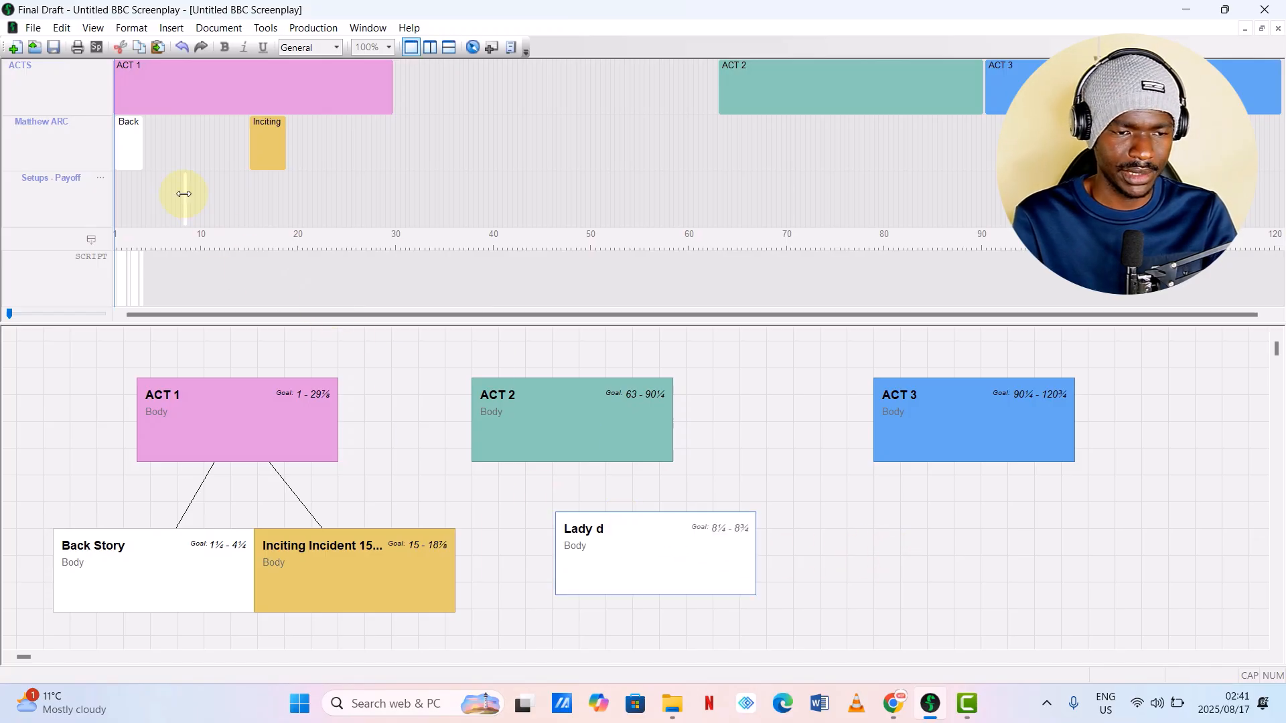
{"action": "left_click_drag", "start_coordinate": [183, 194], "coordinate": [252, 194]}
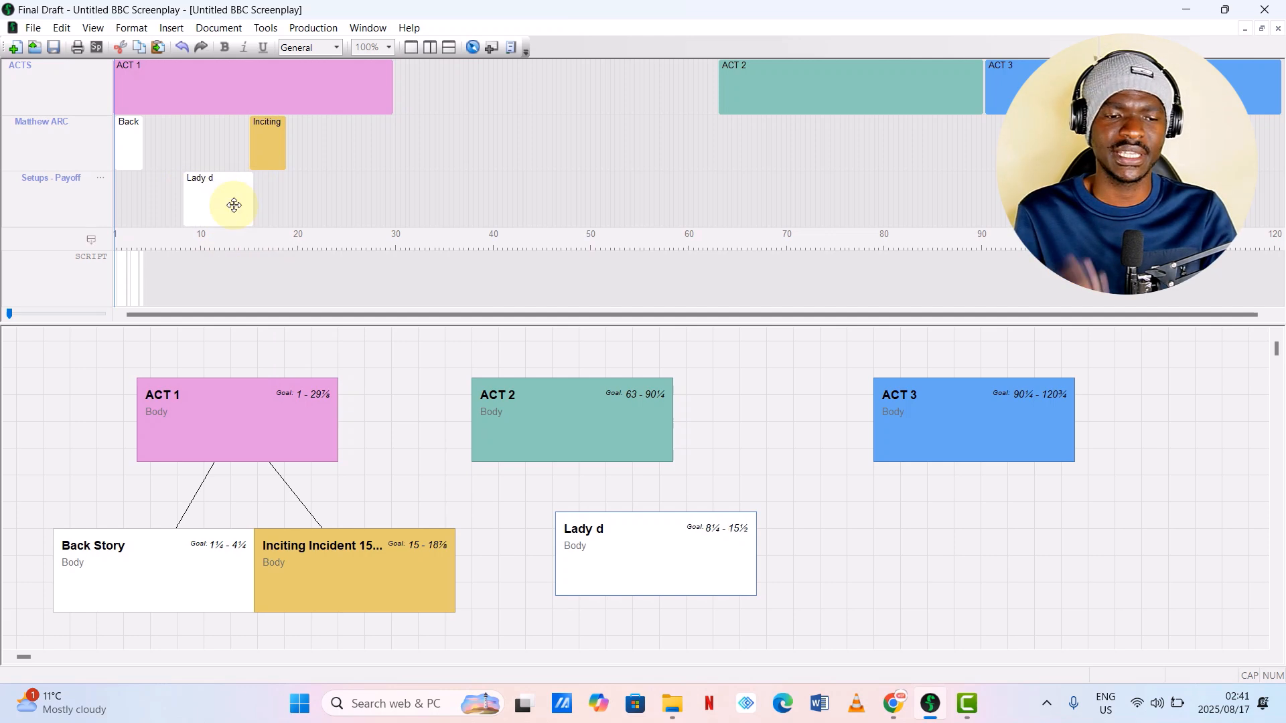
Add a beat titled Ladyd D Payoff on the Beat Board below ACT 3.
{"action": "double_click", "coordinate": [833, 546]}
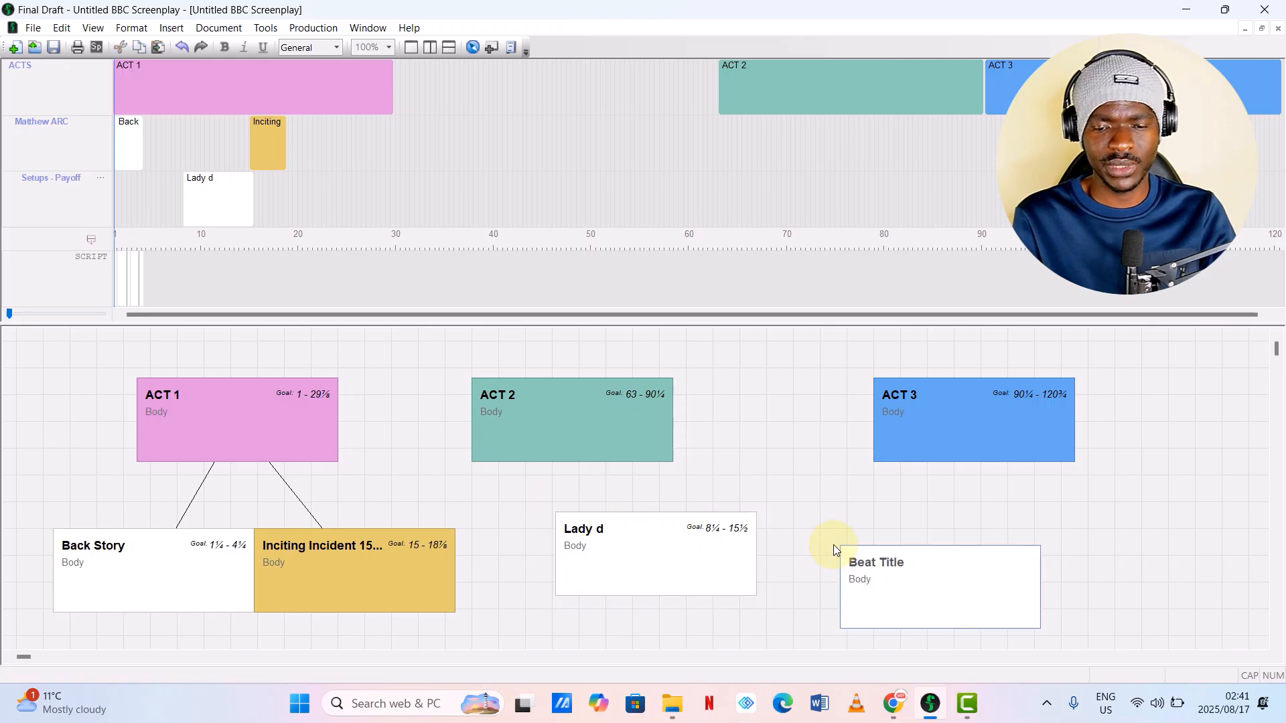
{"action": "type", "text": "Ladyd"}
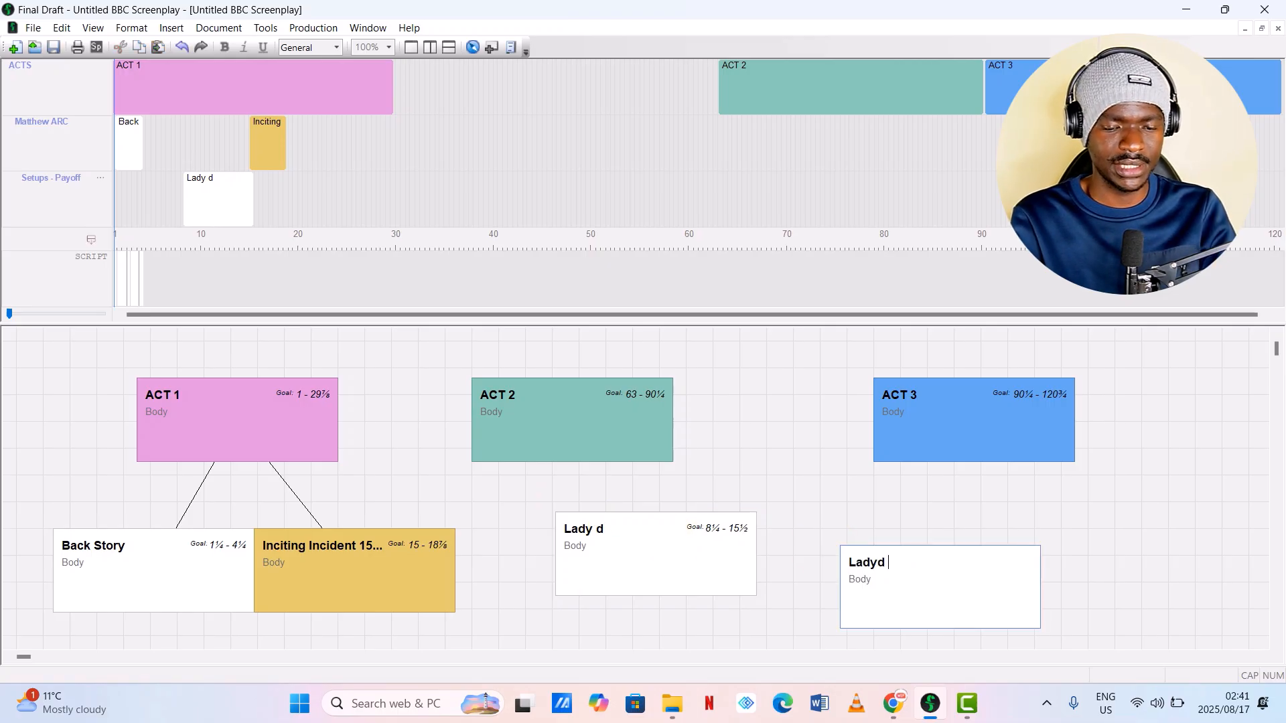
{"action": "type", "text": " D Pay"}
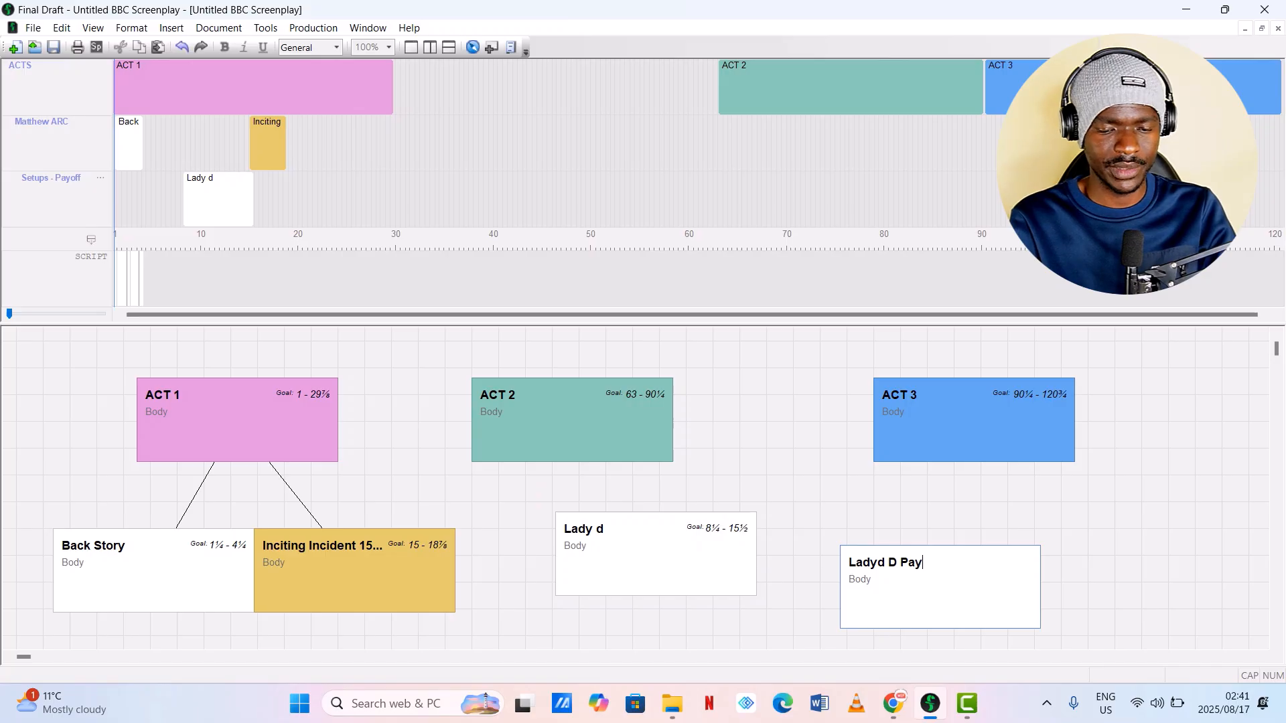
{"action": "type", "text": "off"}
{"action": "left_click", "coordinate": [1148, 524]}
Place the Ladyd D Payoff beat in the Setups - Payoff lane beneath ACT 2, covering about pages 75 to 81, and dismiss the Save As dialog.
{"action": "left_click_drag", "start_coordinate": [918, 582], "coordinate": [862, 249]}
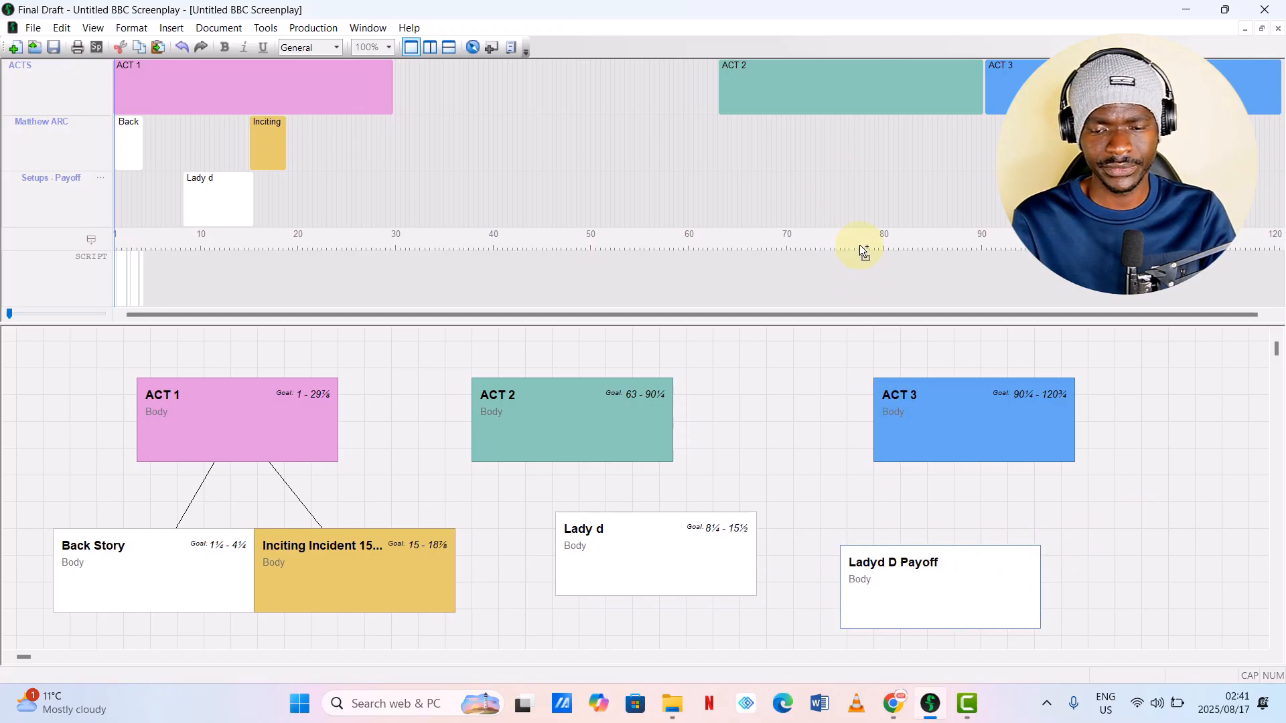
{"action": "left_click_drag", "start_coordinate": [837, 176], "coordinate": [893, 193]}
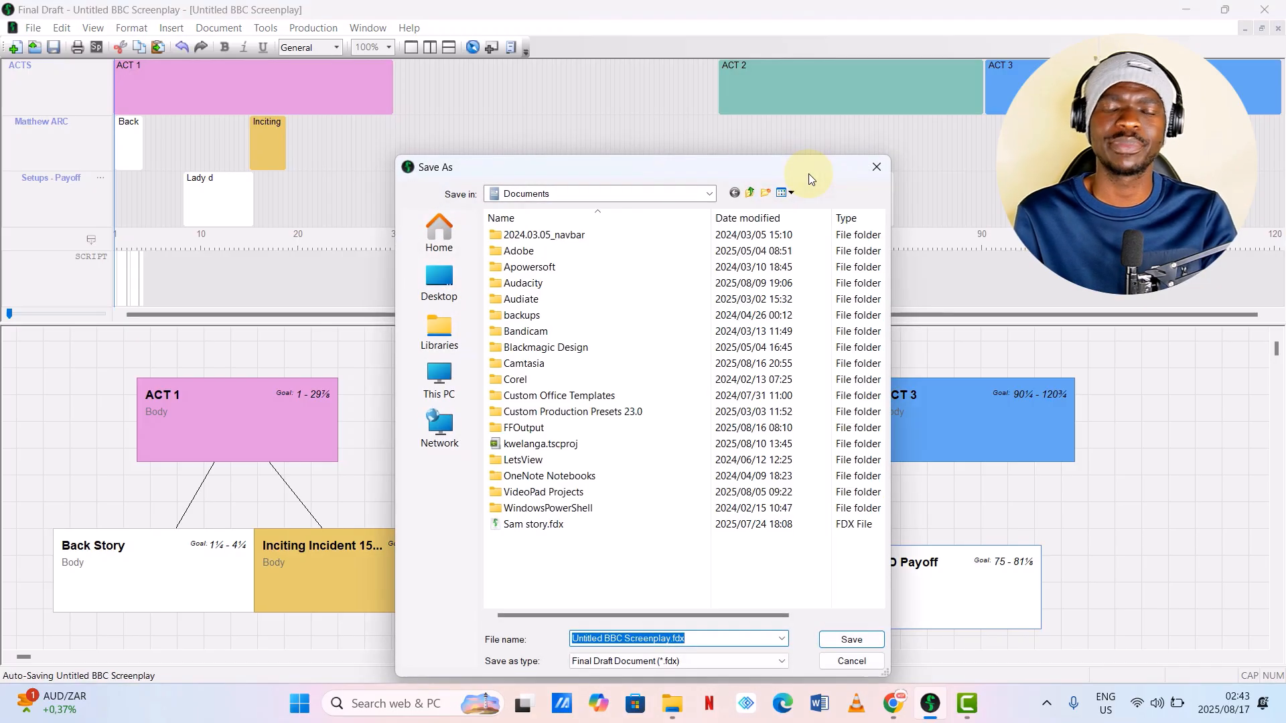
{"action": "left_click", "coordinate": [876, 168]}
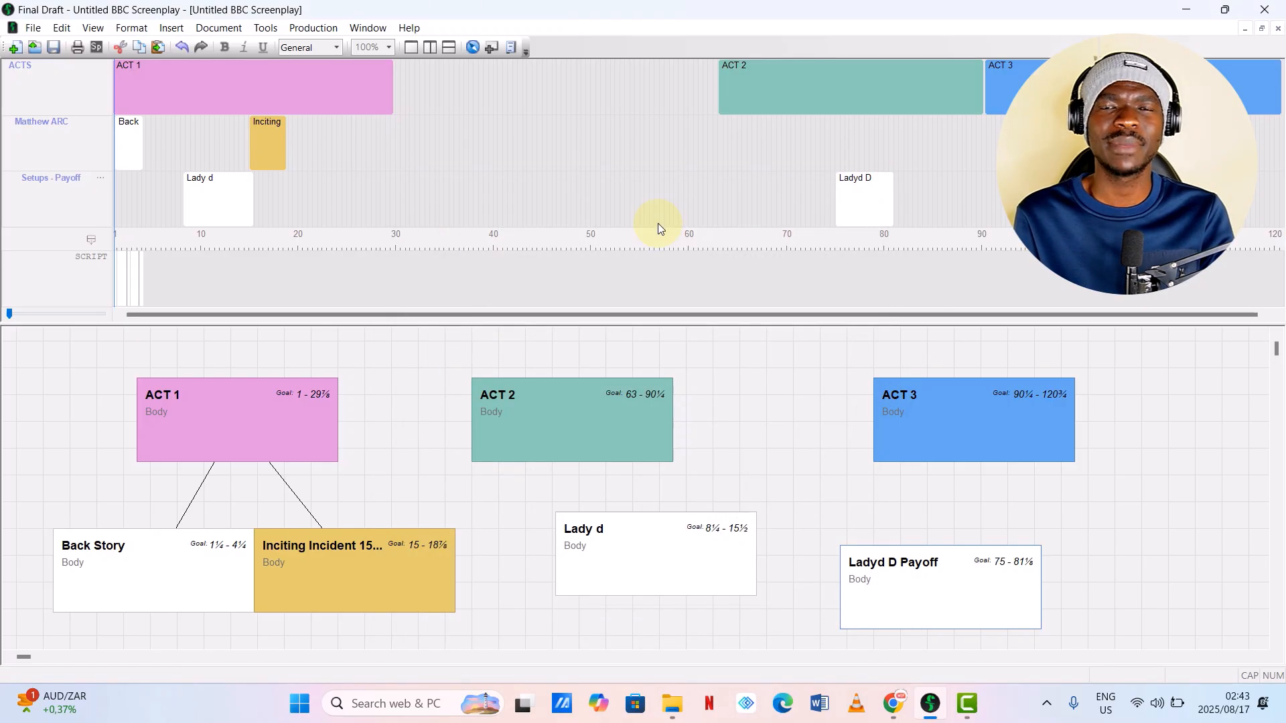